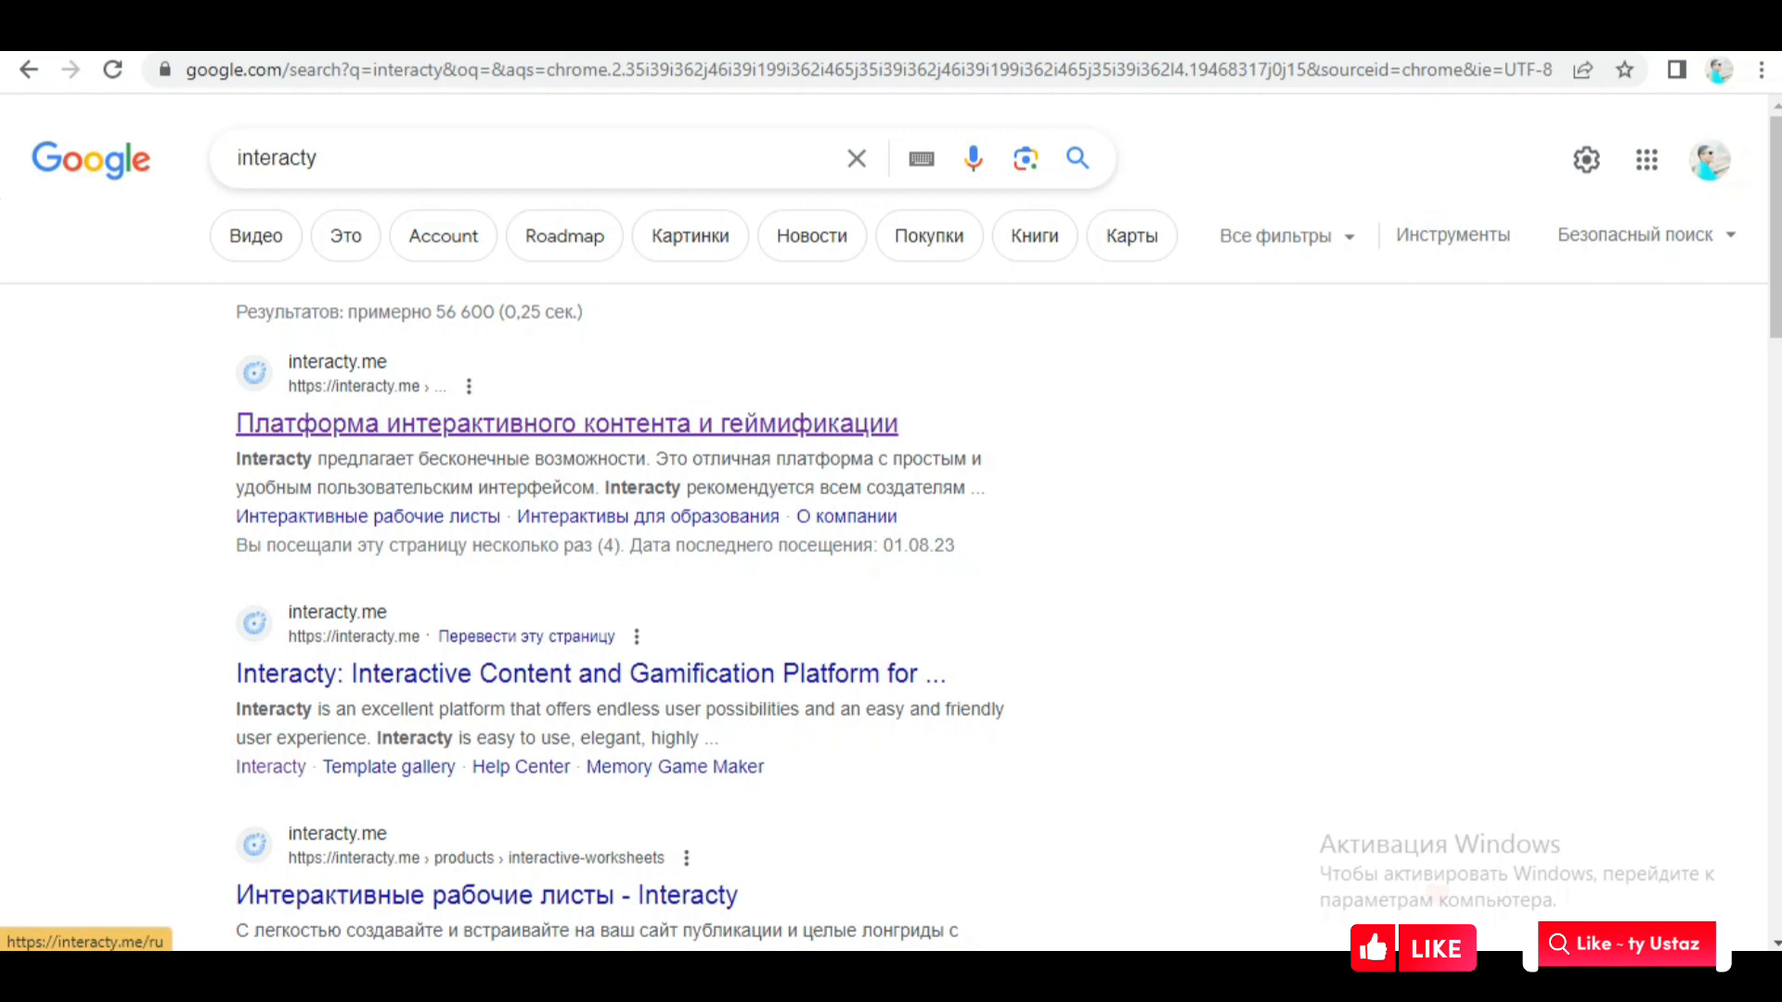
# Open the Interacty account from the search results and create a new game event project, dismissing its introductory messages
pyautogui.click(567, 425)
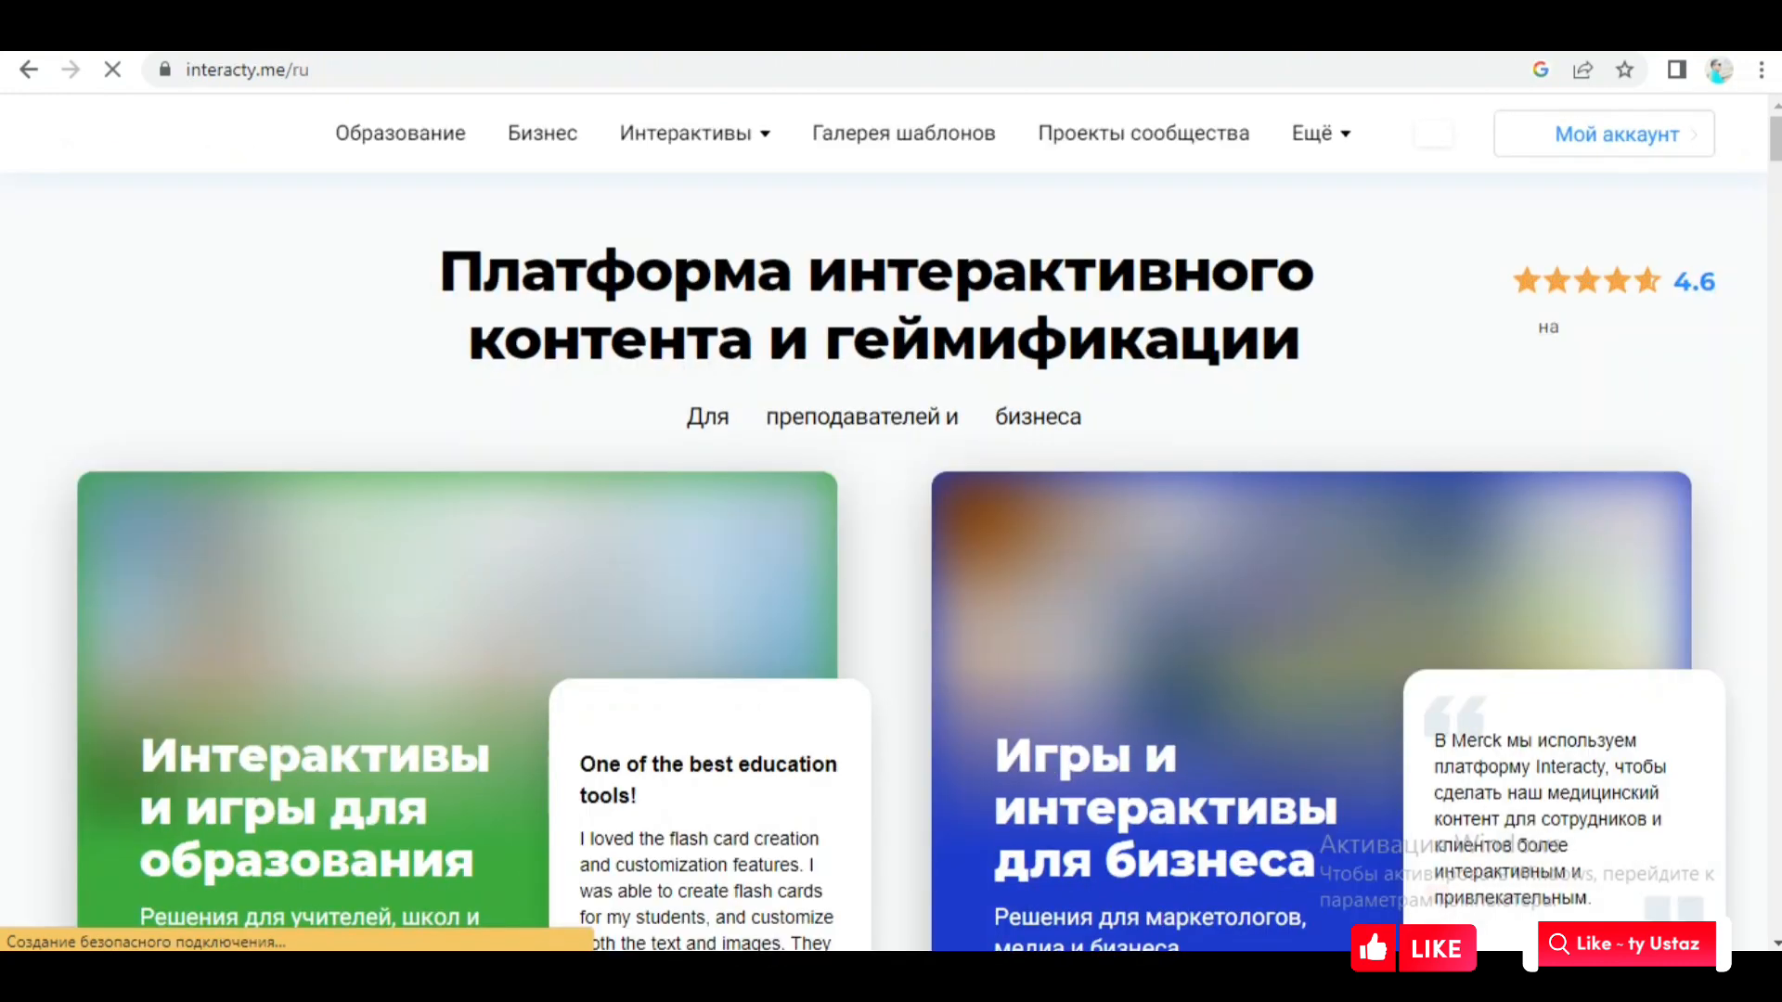
pyautogui.click(1604, 134)
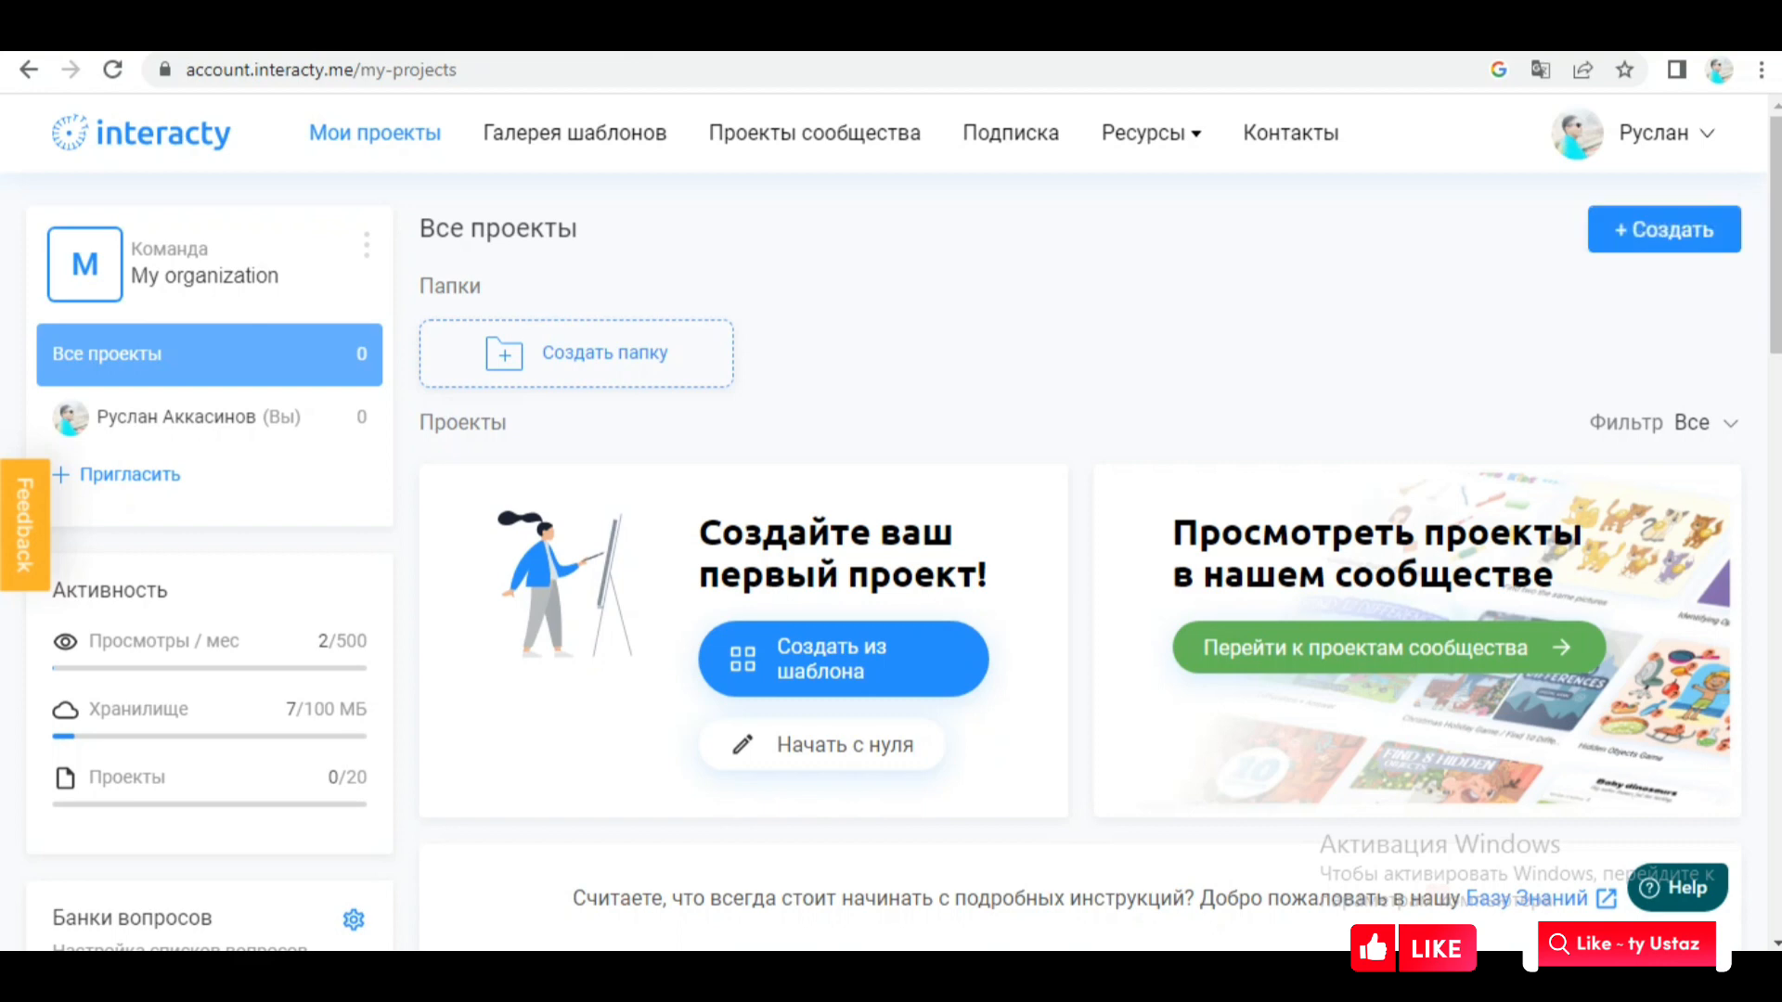
pyautogui.click(1665, 229)
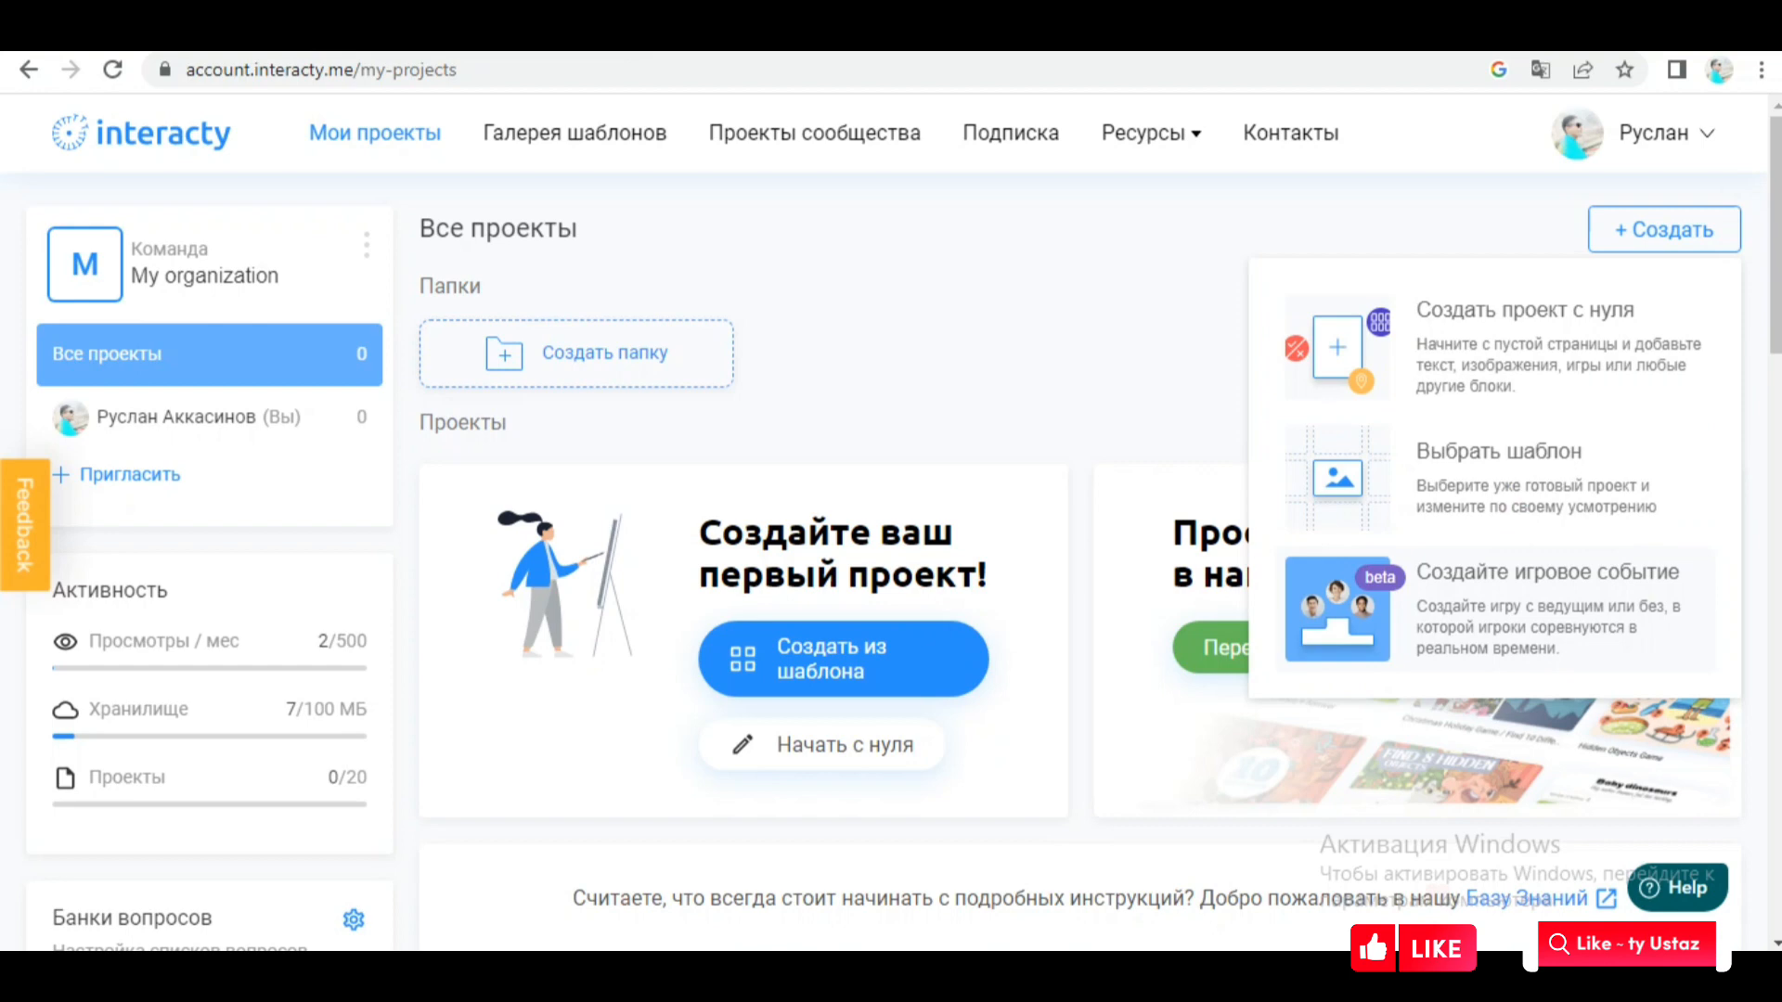
pyautogui.click(1499, 608)
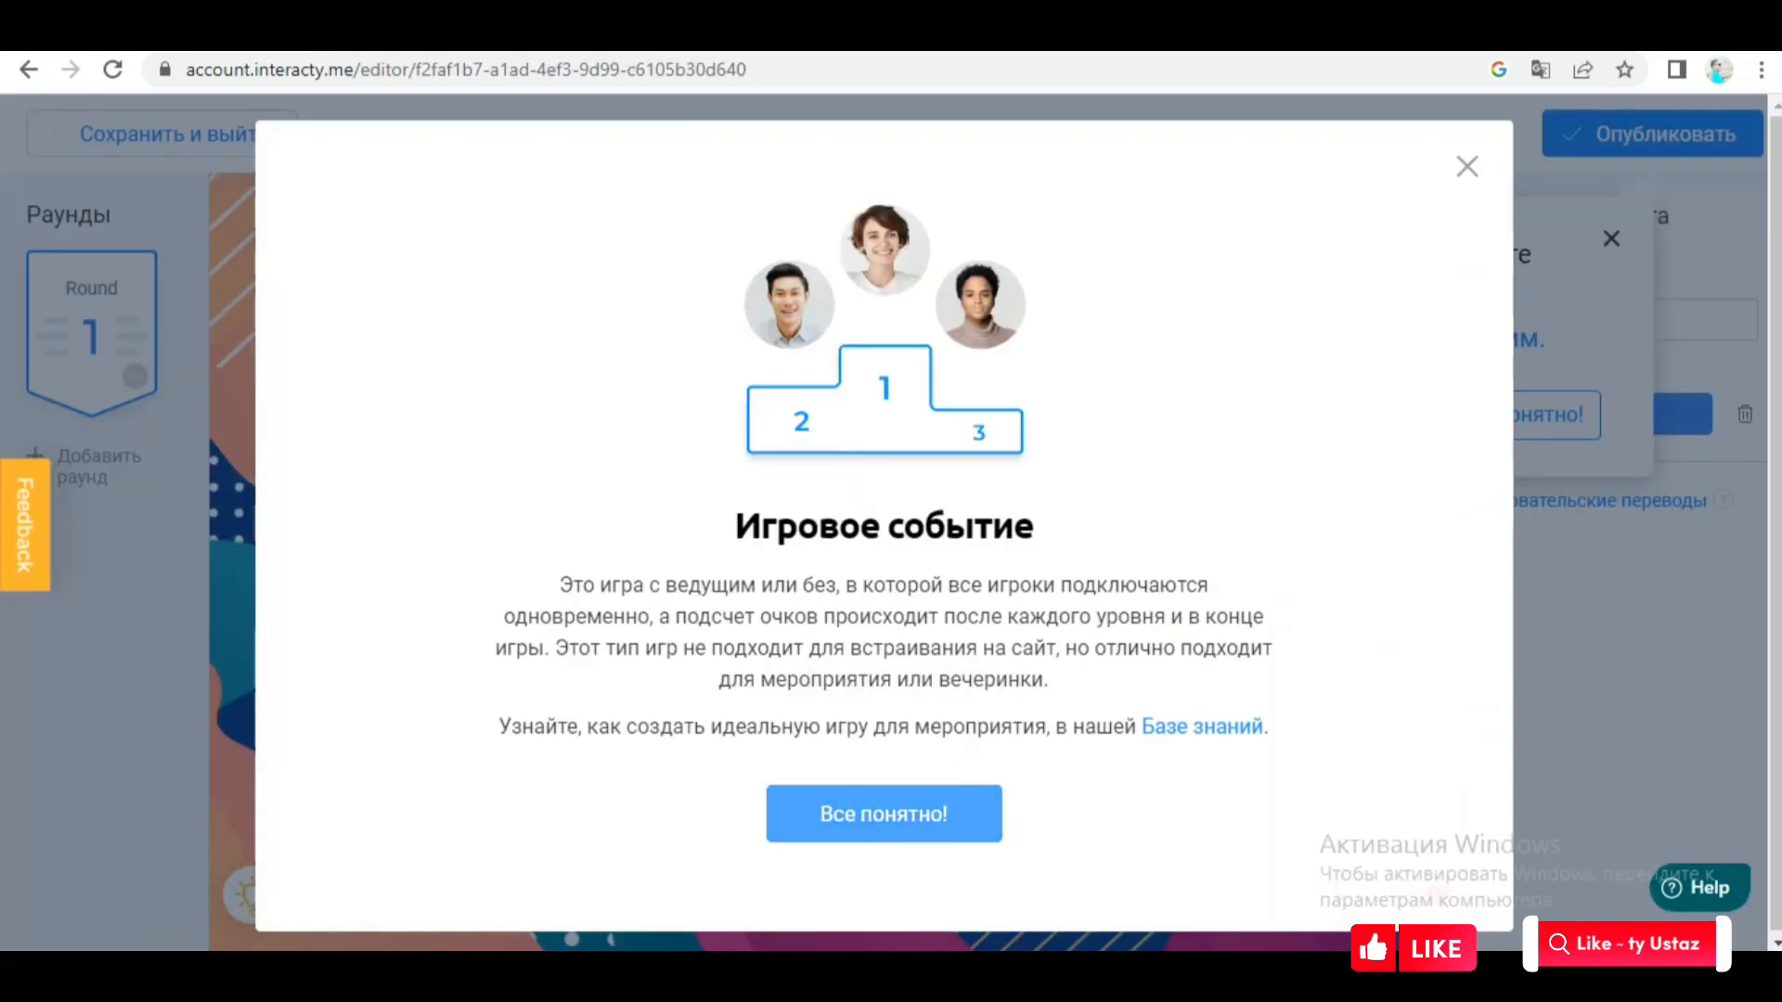
pyautogui.click(883, 814)
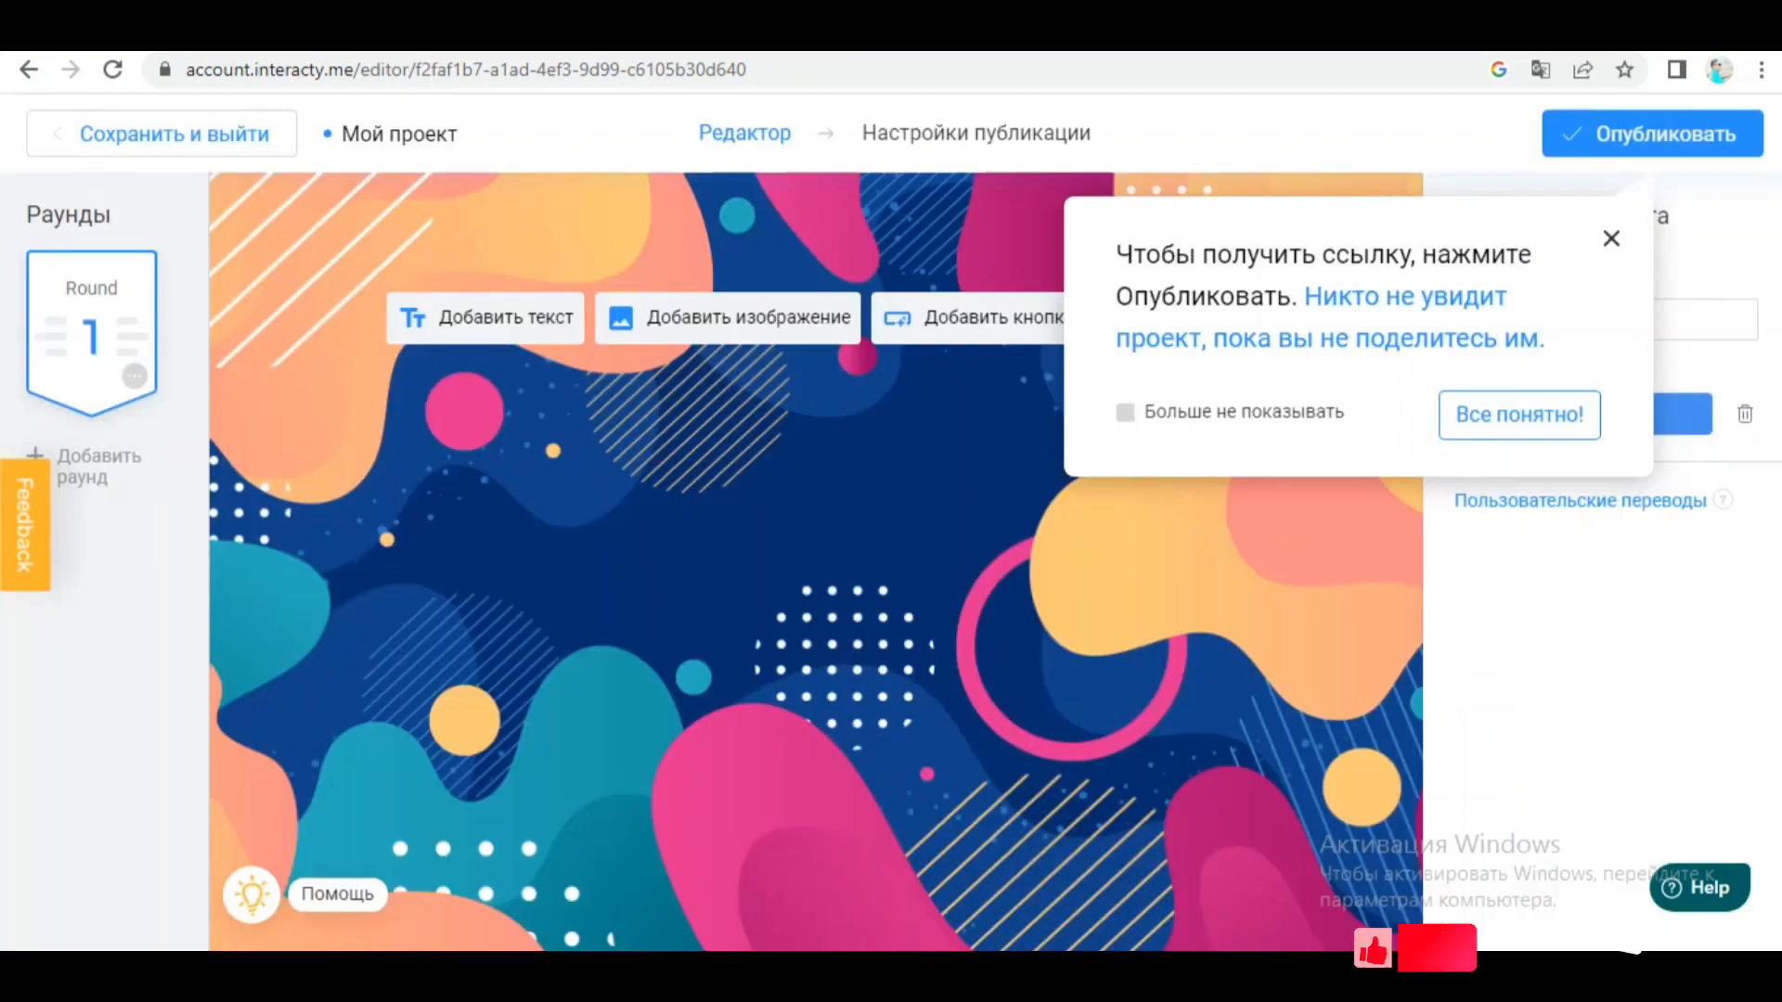
pyautogui.click(1519, 415)
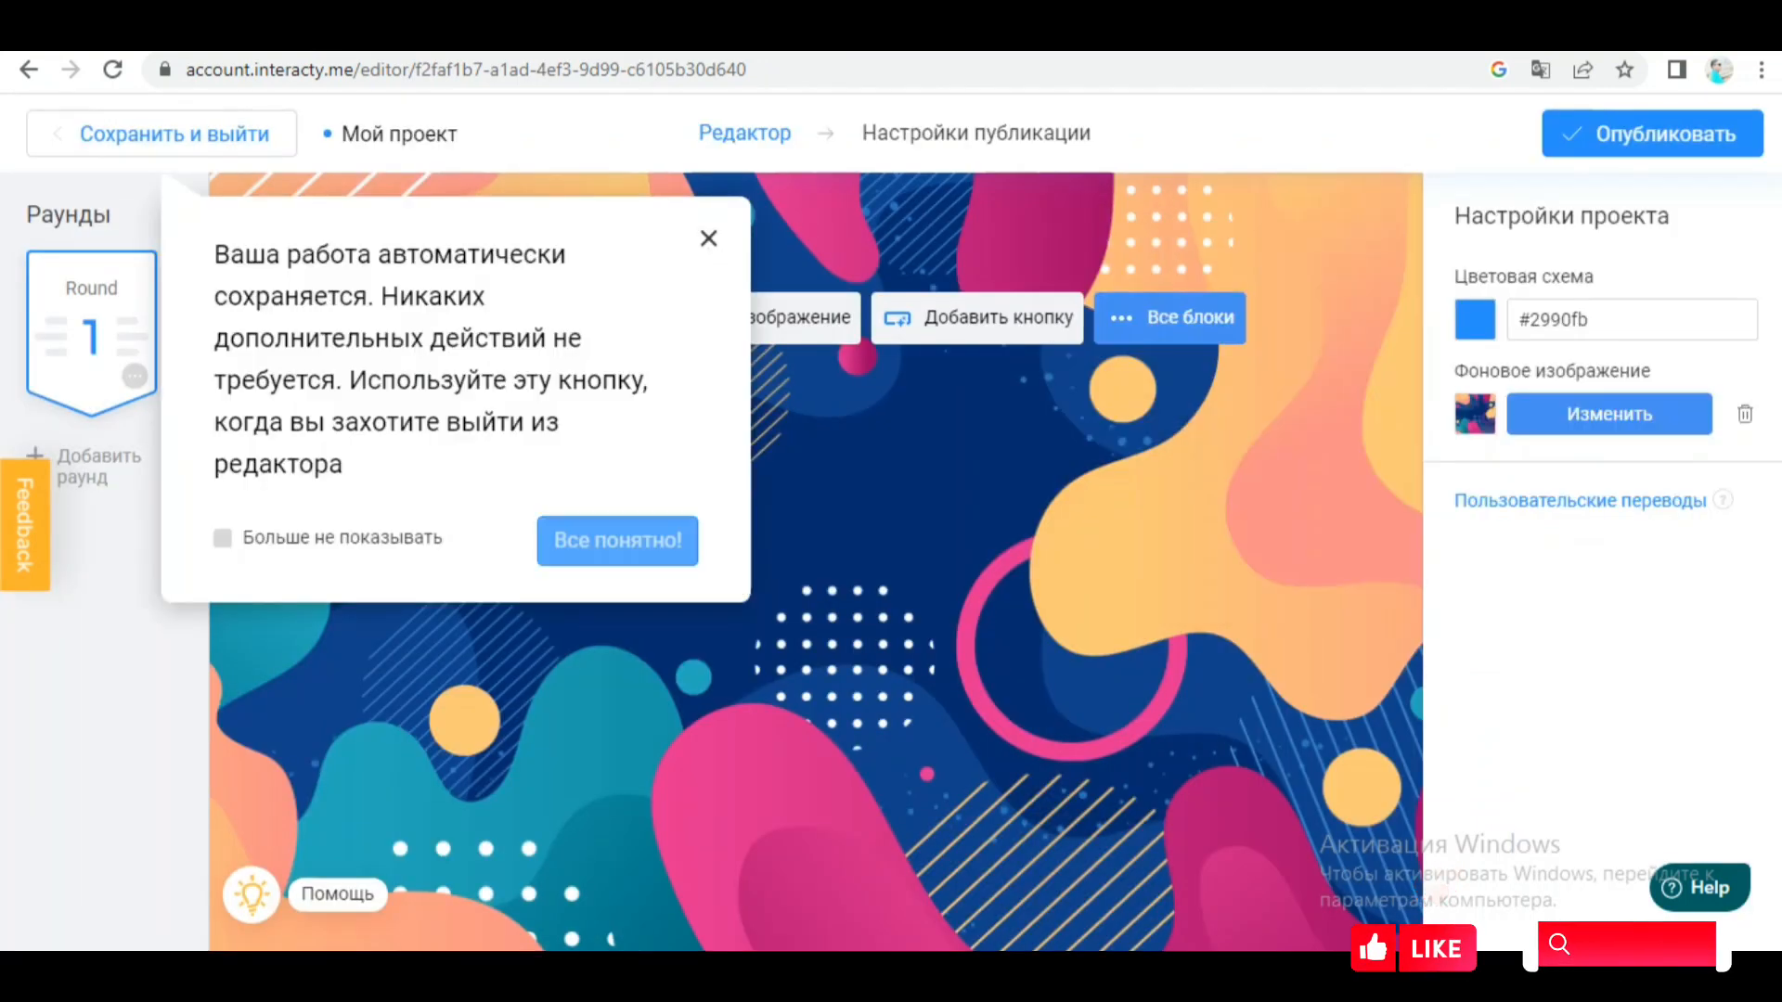
pyautogui.click(620, 537)
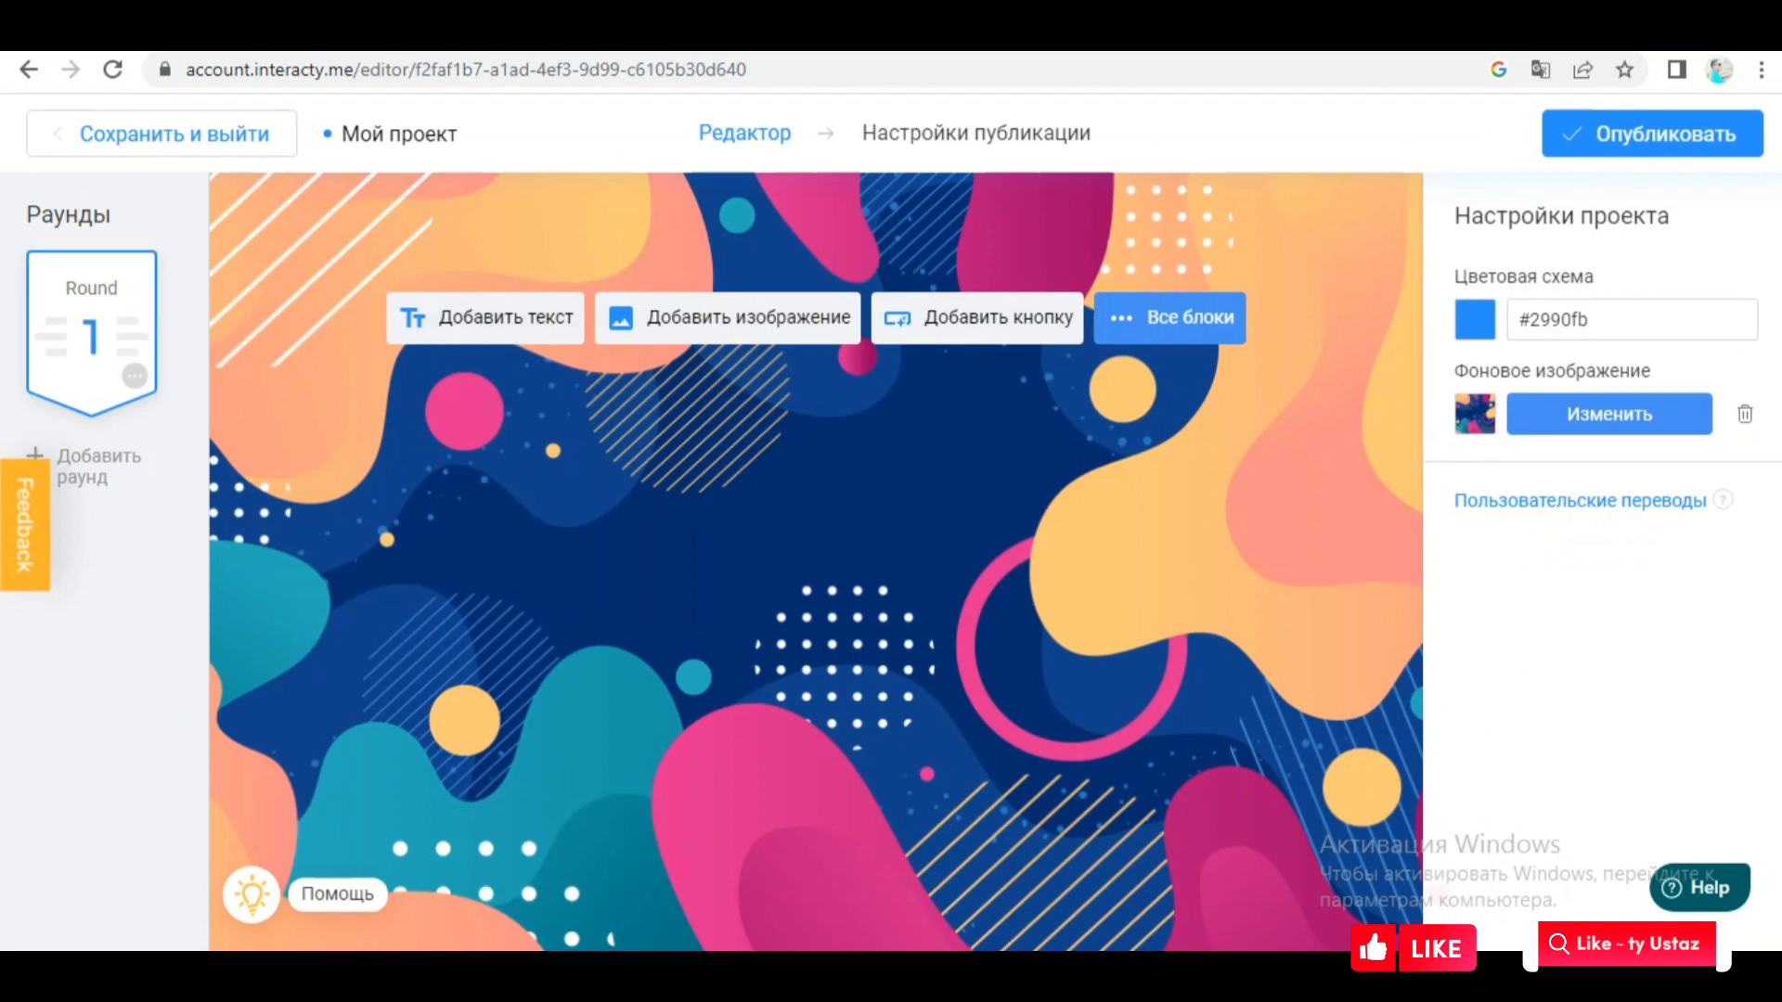
# Add a second and a third round to the game event
pyautogui.click(98, 466)
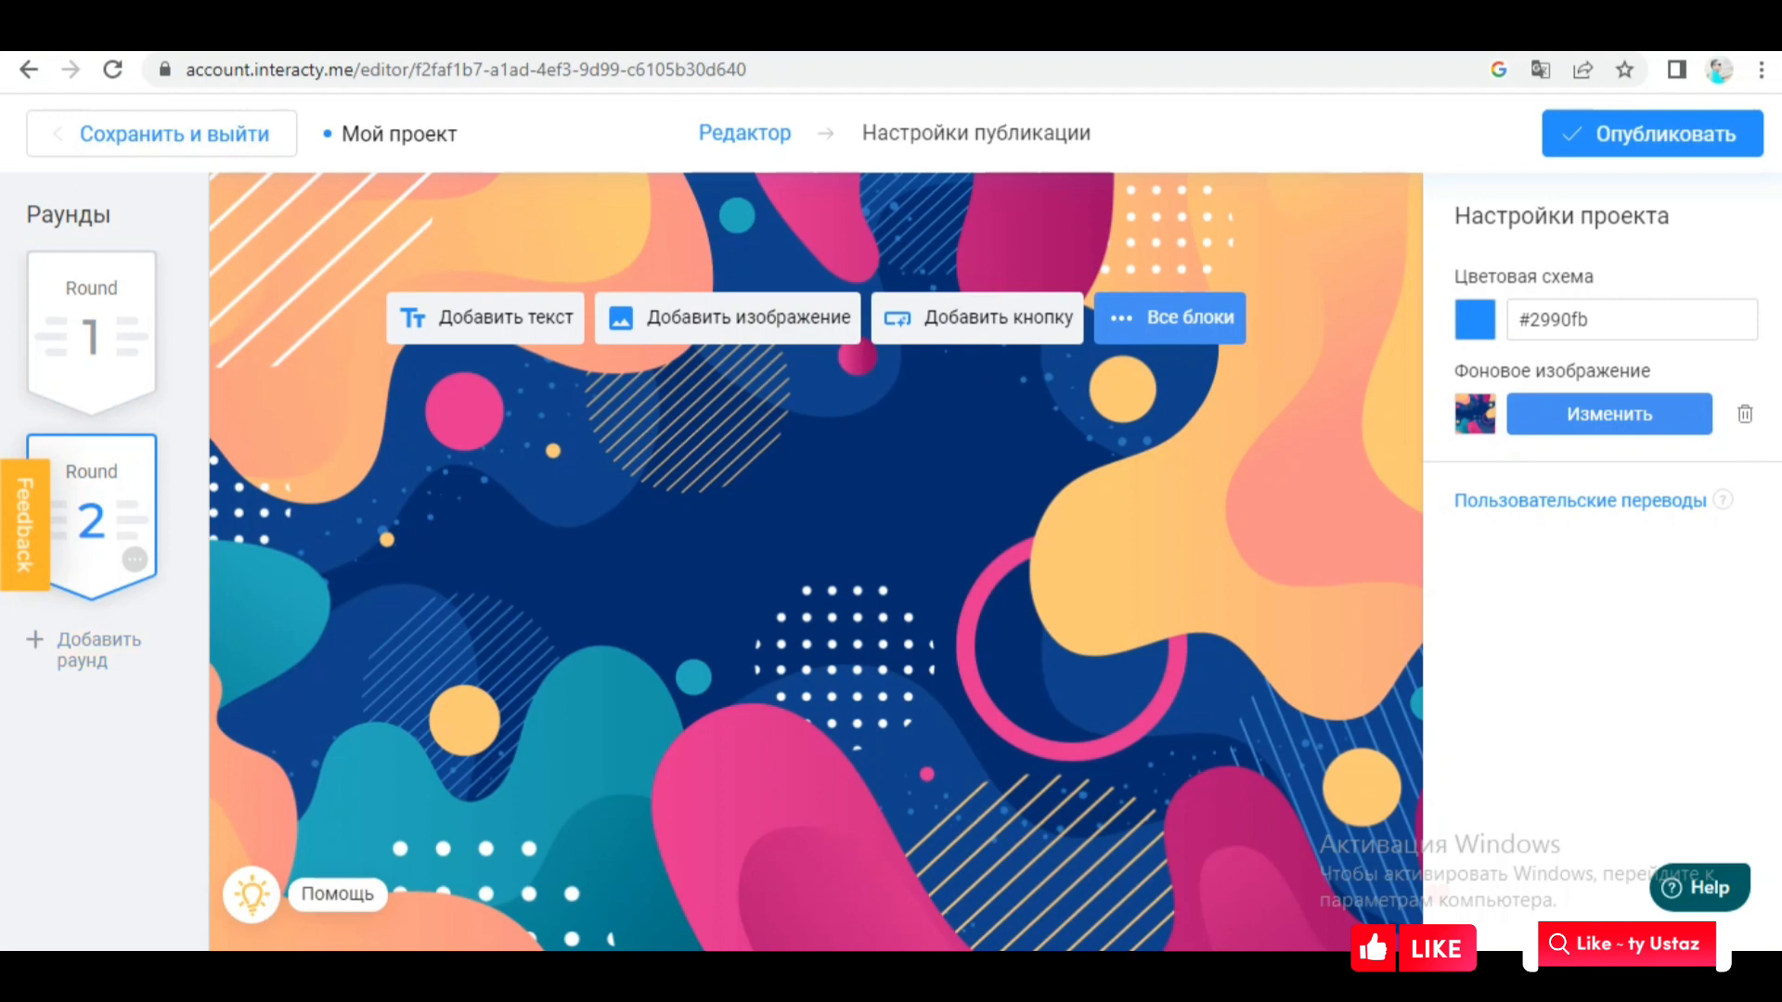
pyautogui.click(98, 650)
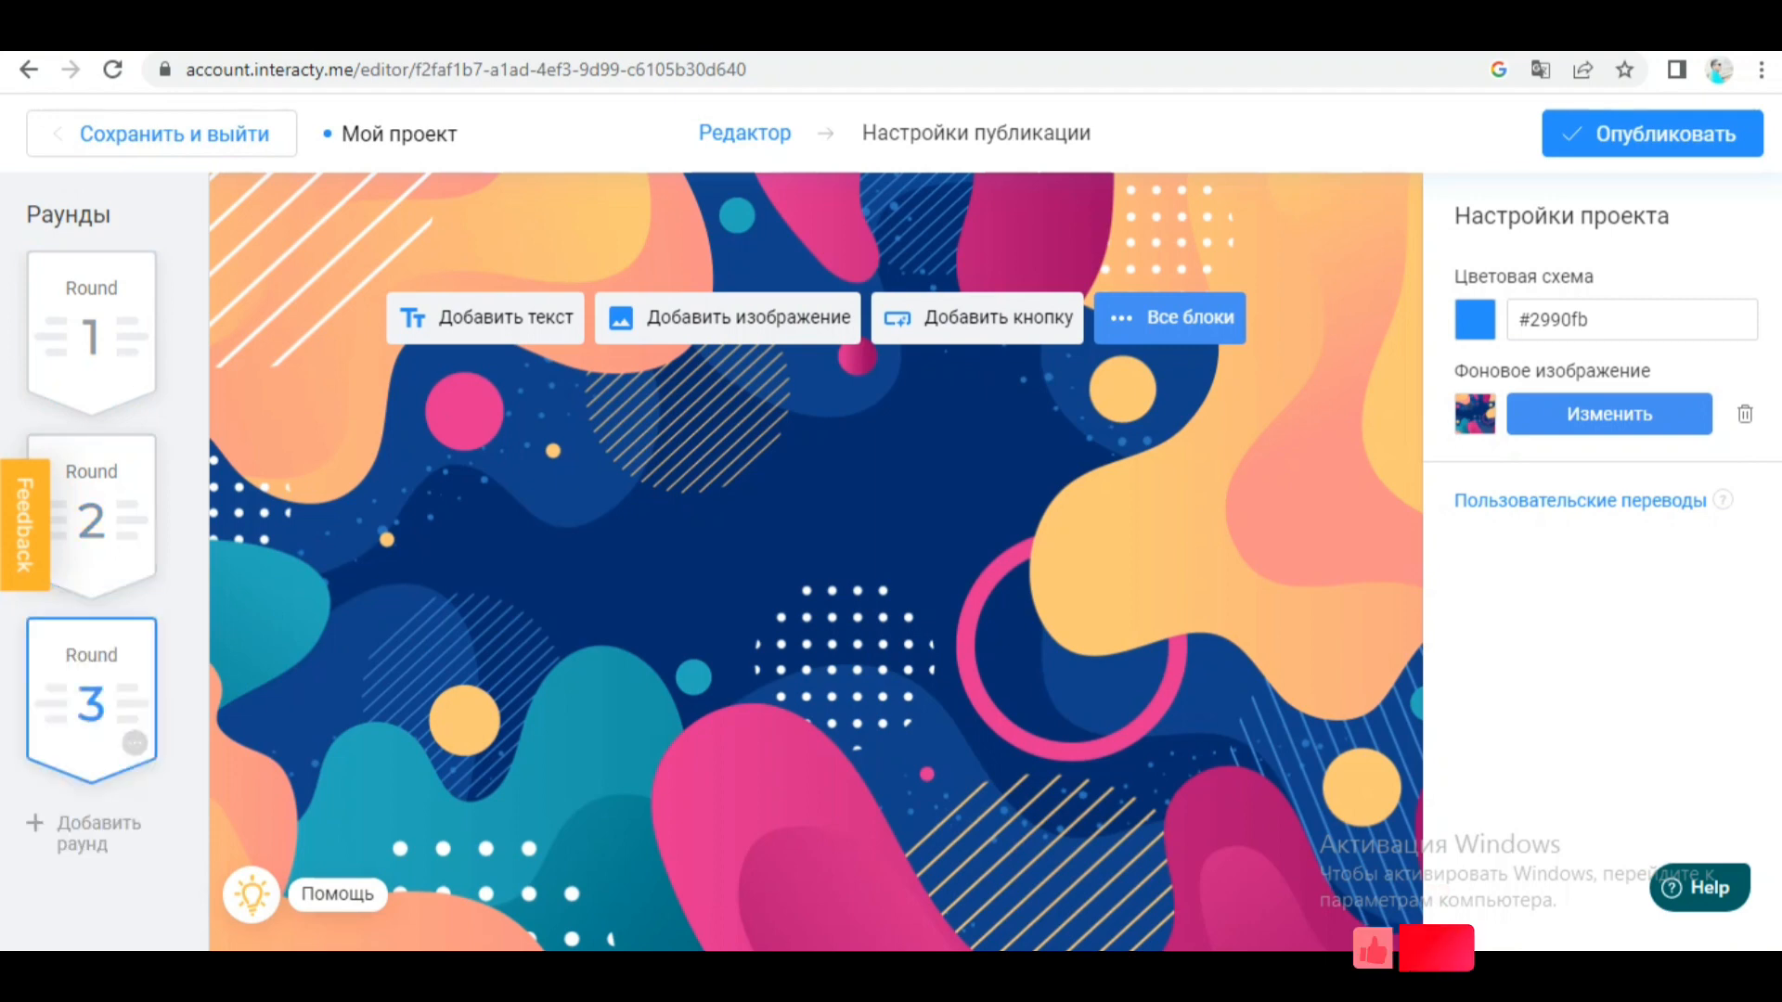
pyautogui.rightClick(110, 680)
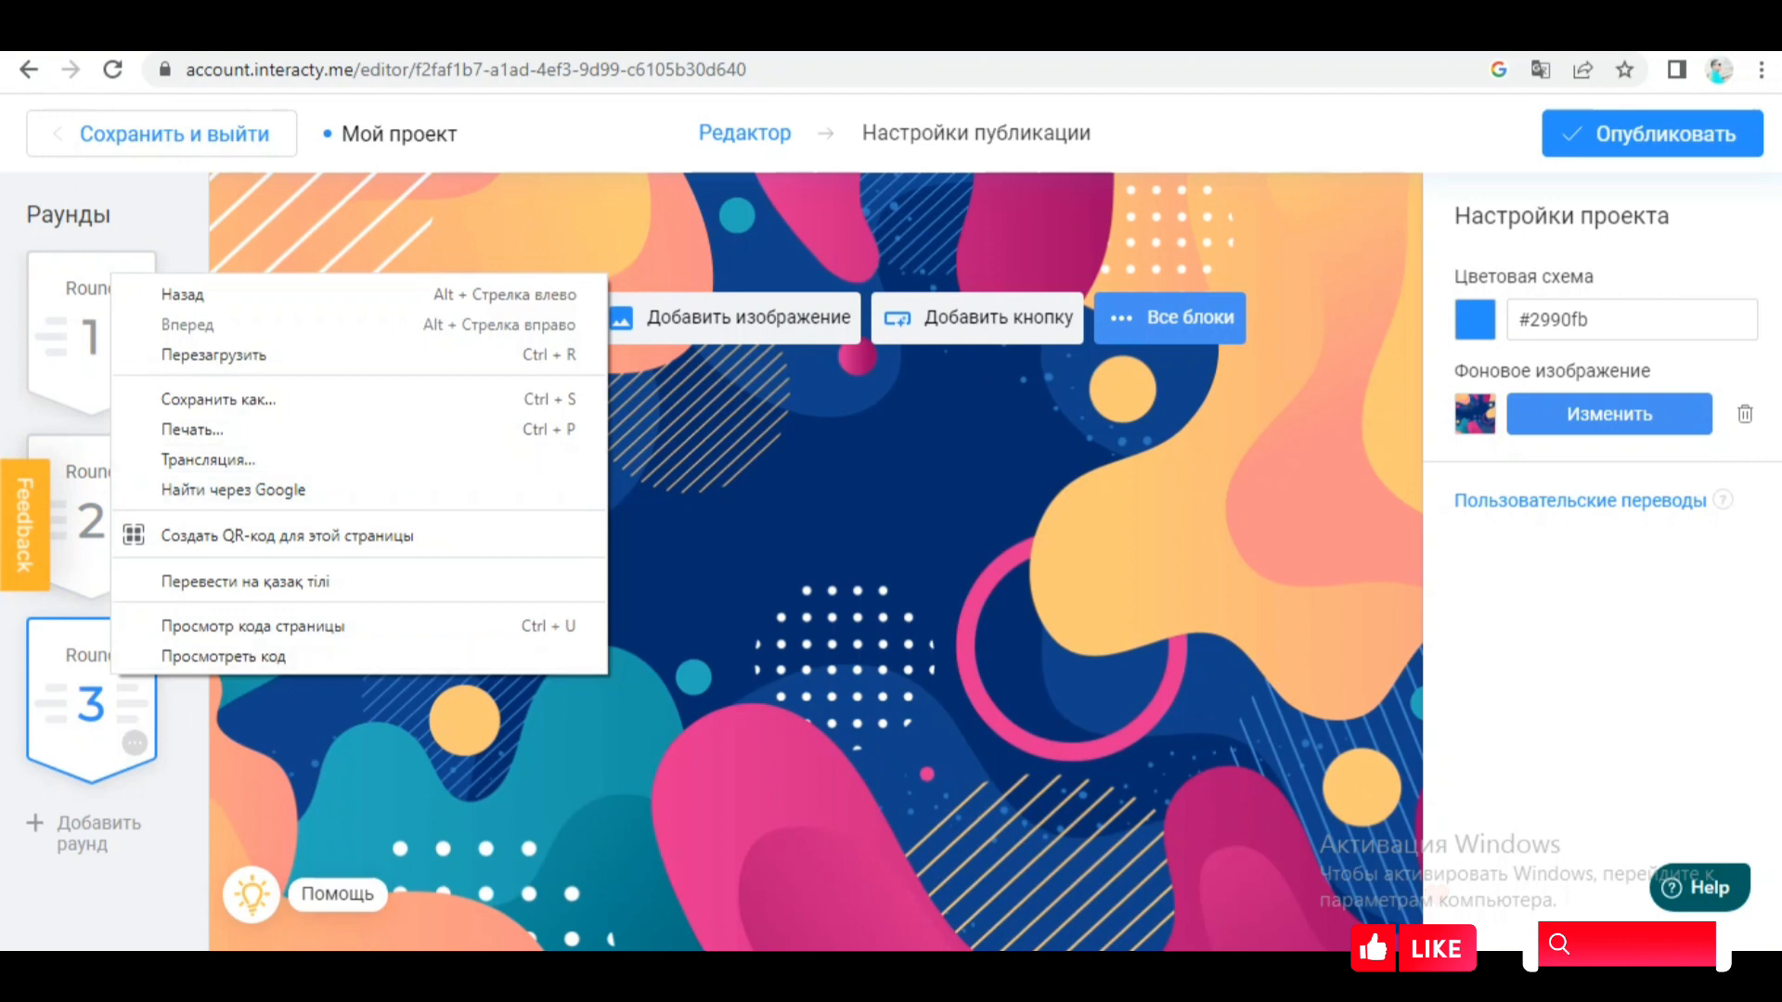
pyautogui.press('Escape')
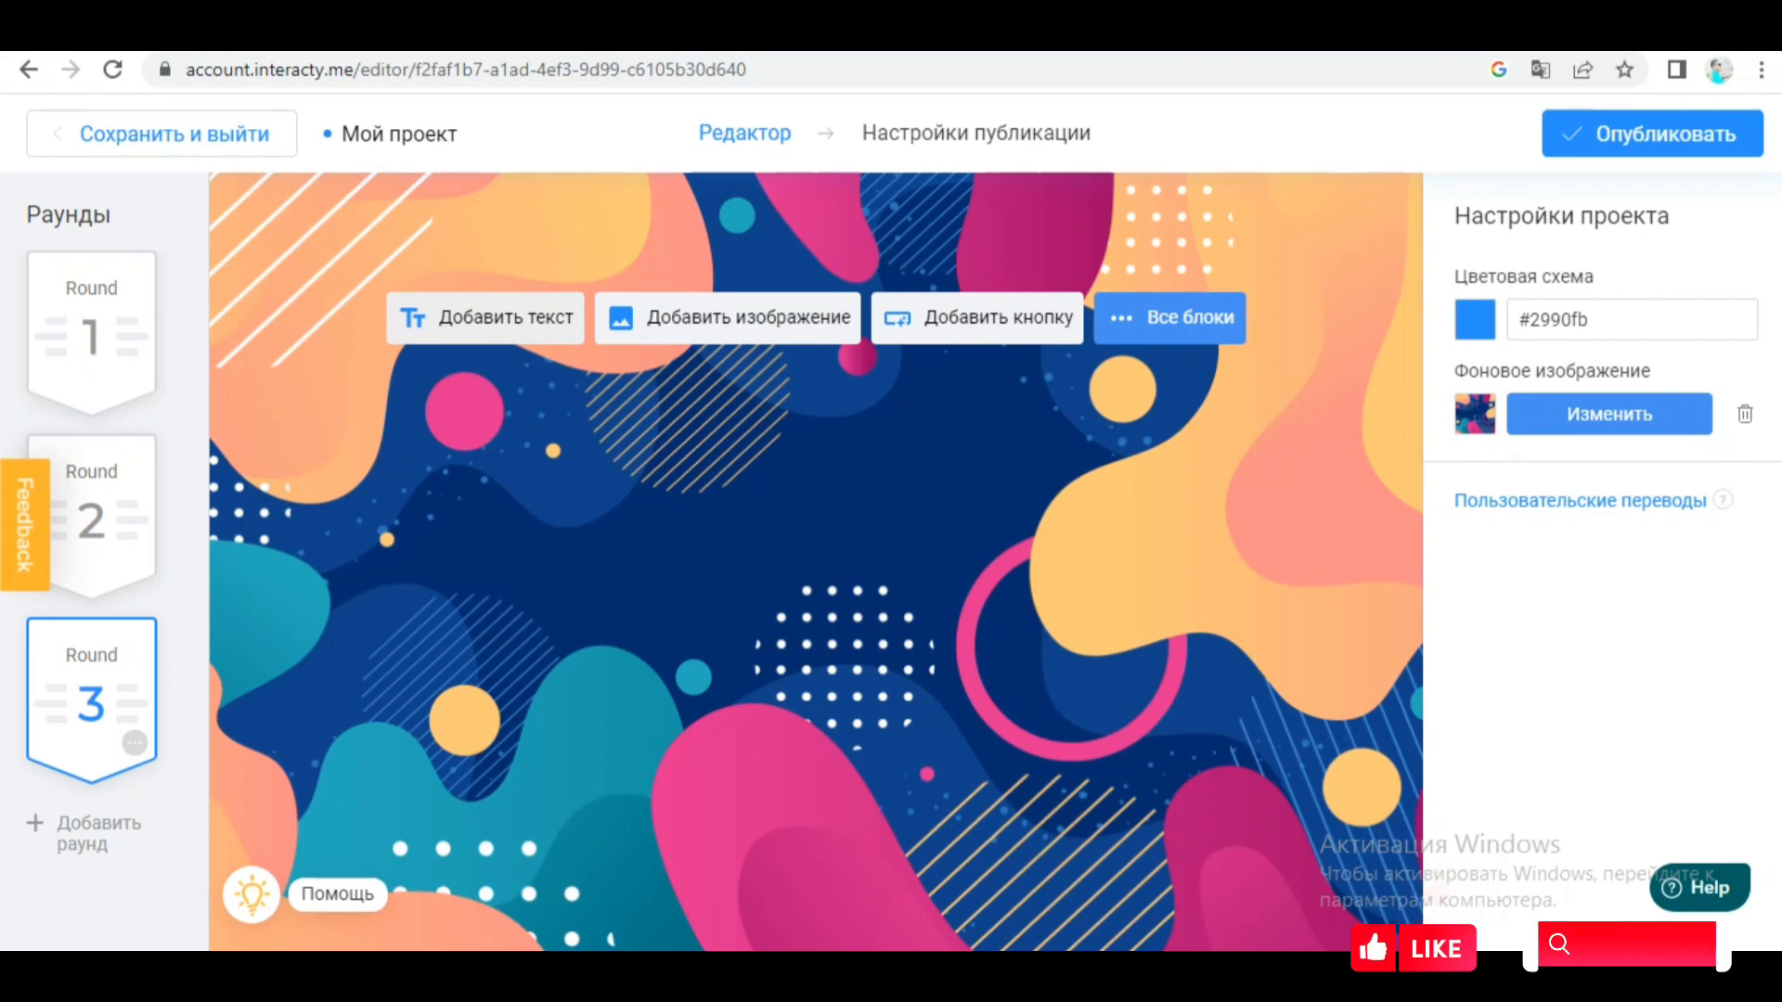
# Add an empty text block and a question block from the text question template to round 3
pyautogui.click(486, 318)
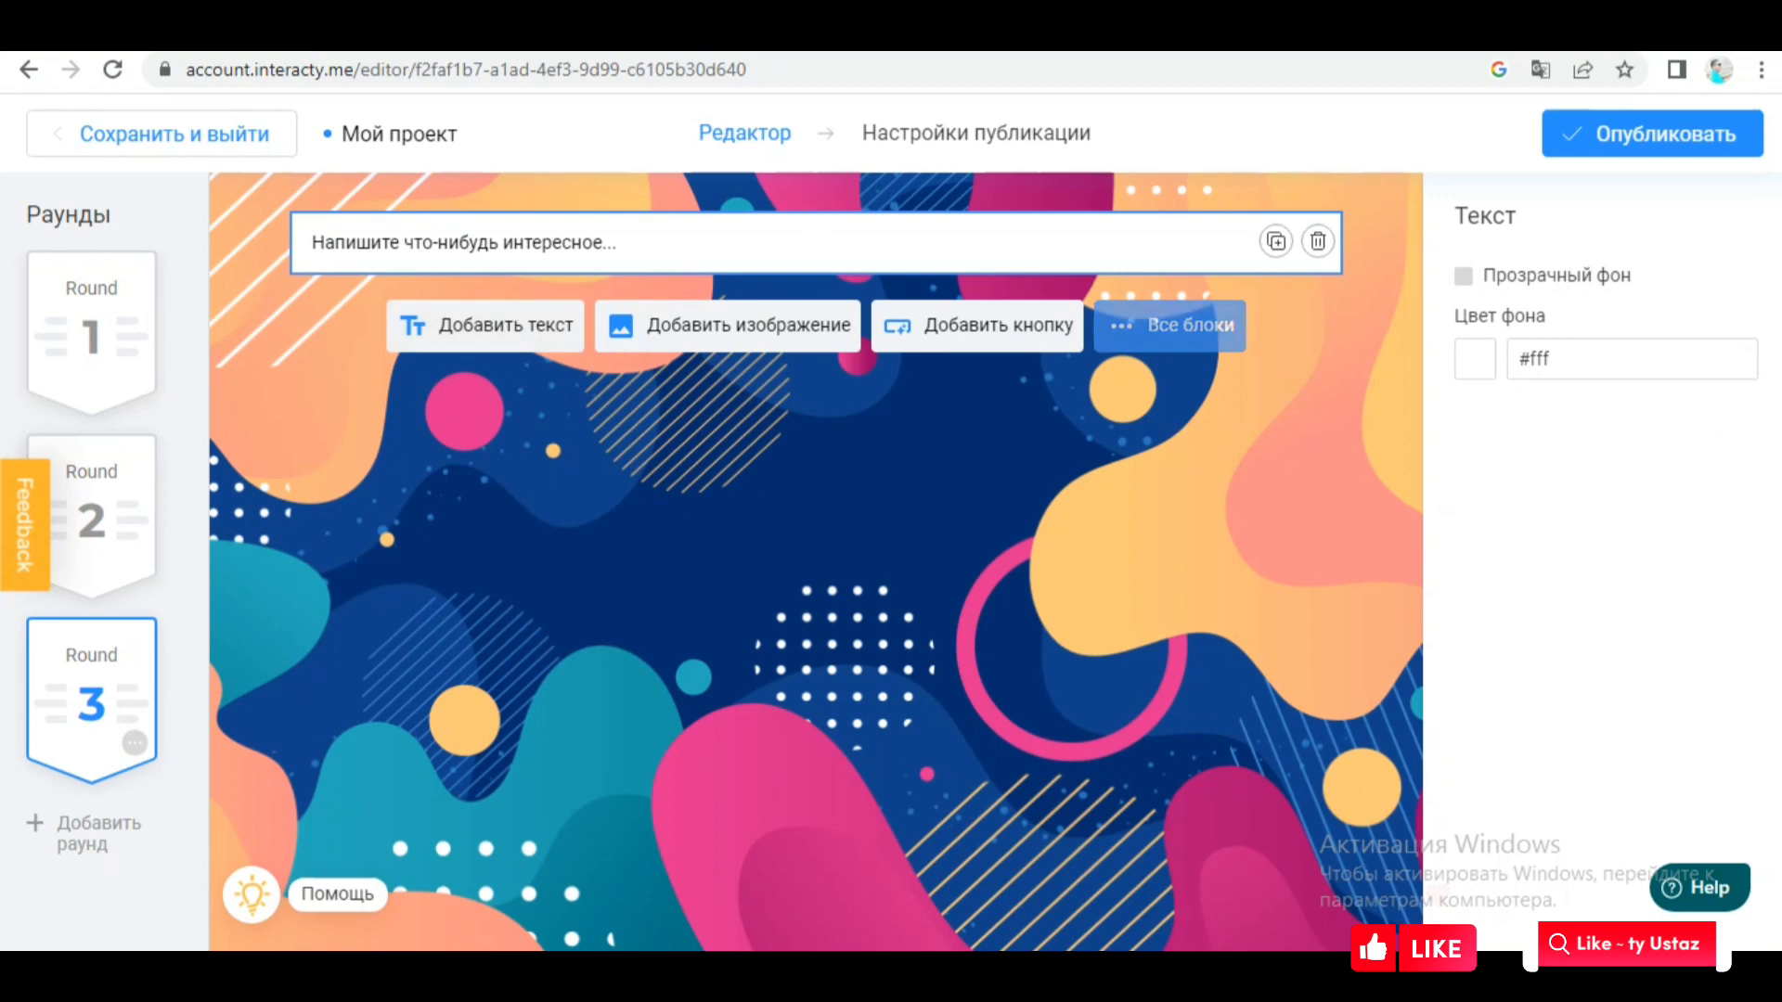
pyautogui.click(1170, 326)
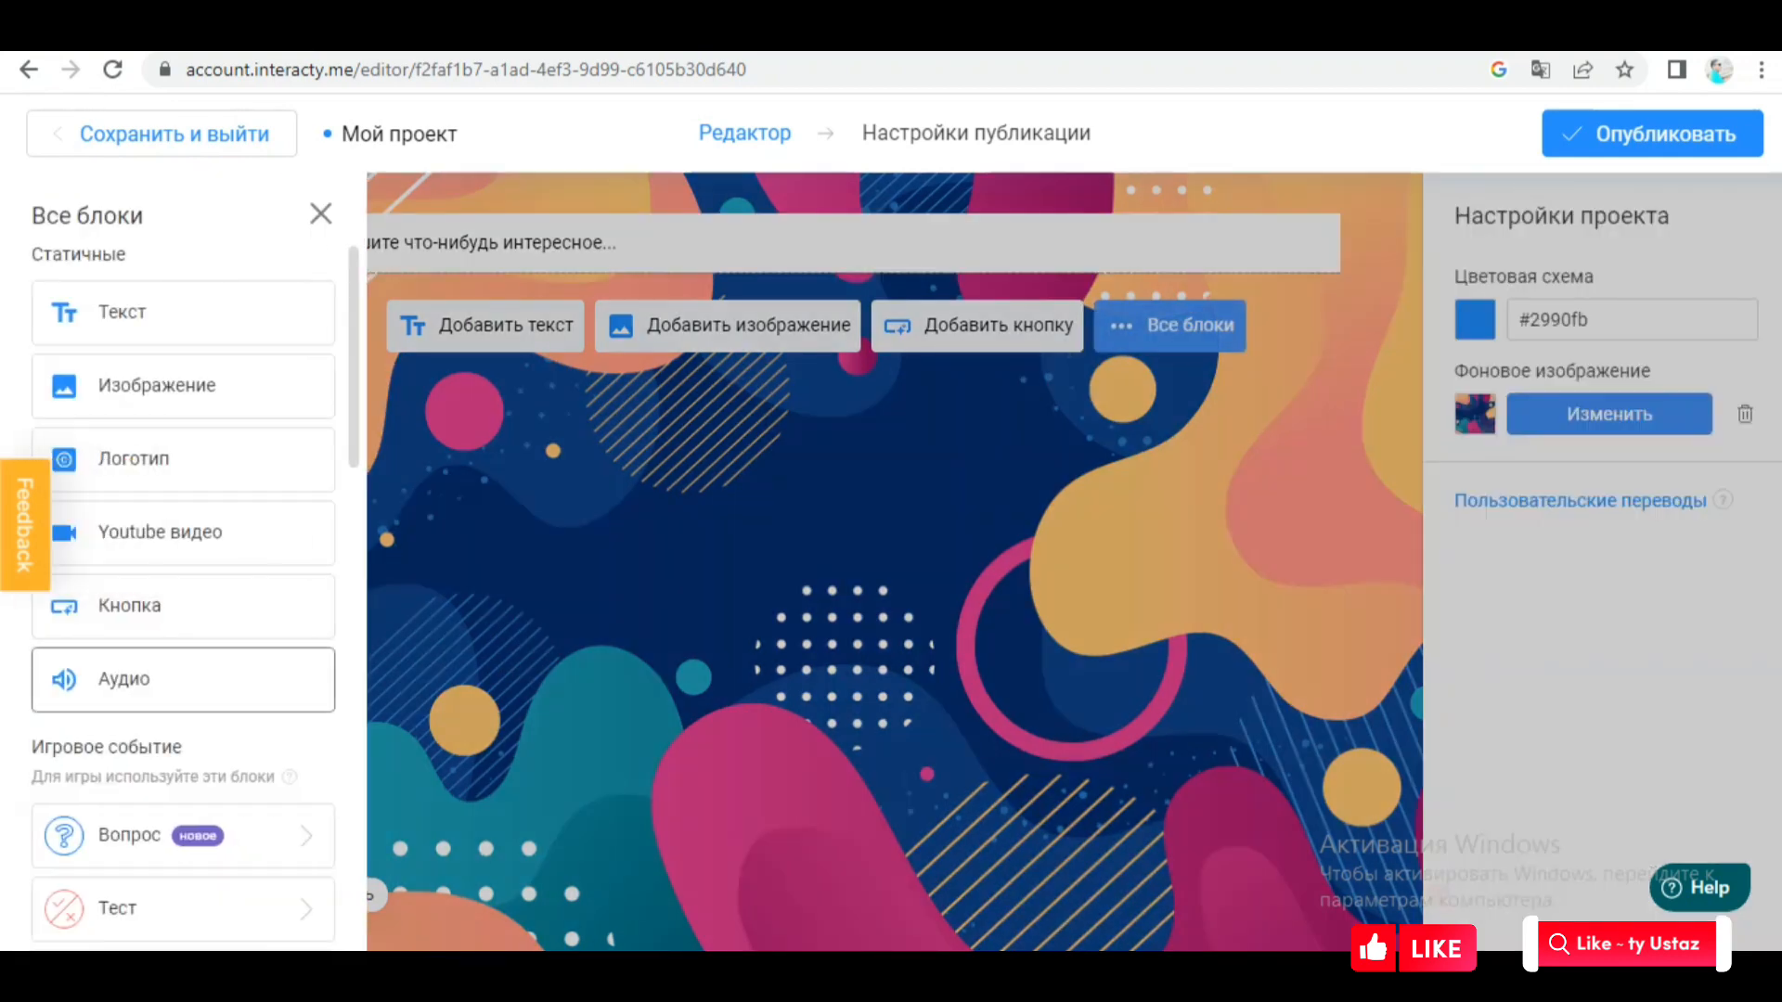
pyautogui.scroll(-2, 185, 678)
pyautogui.click(186, 573)
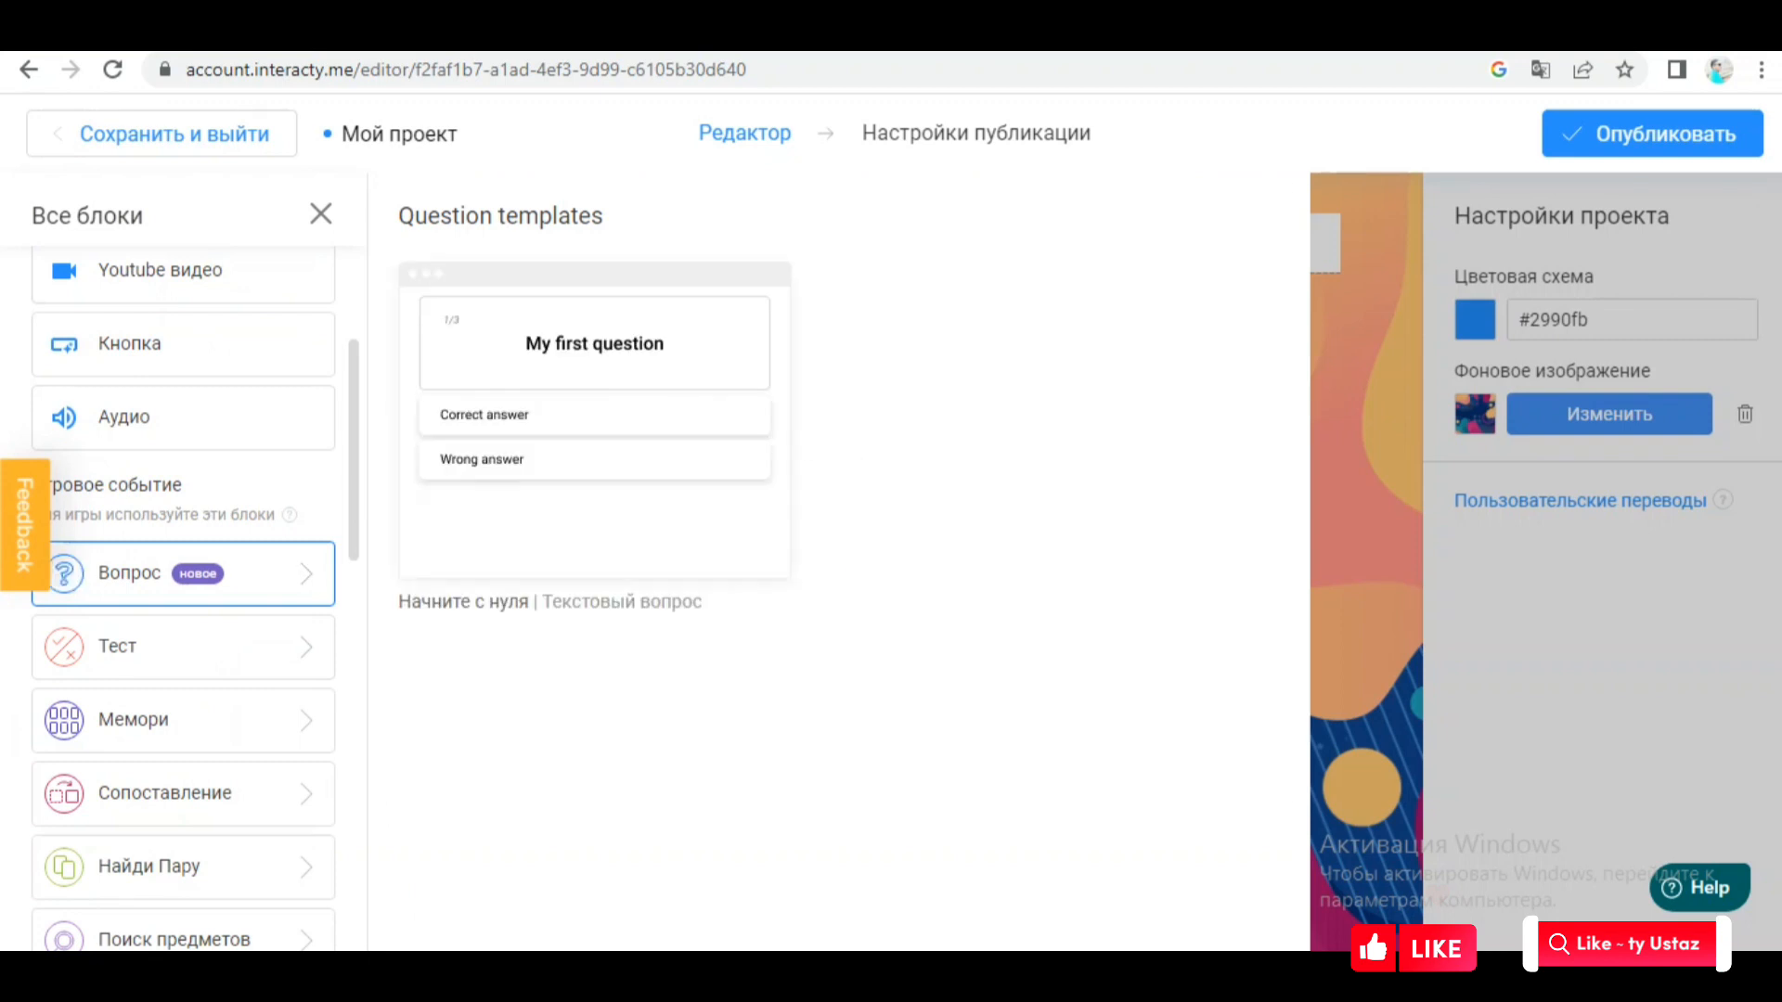
pyautogui.click(594, 420)
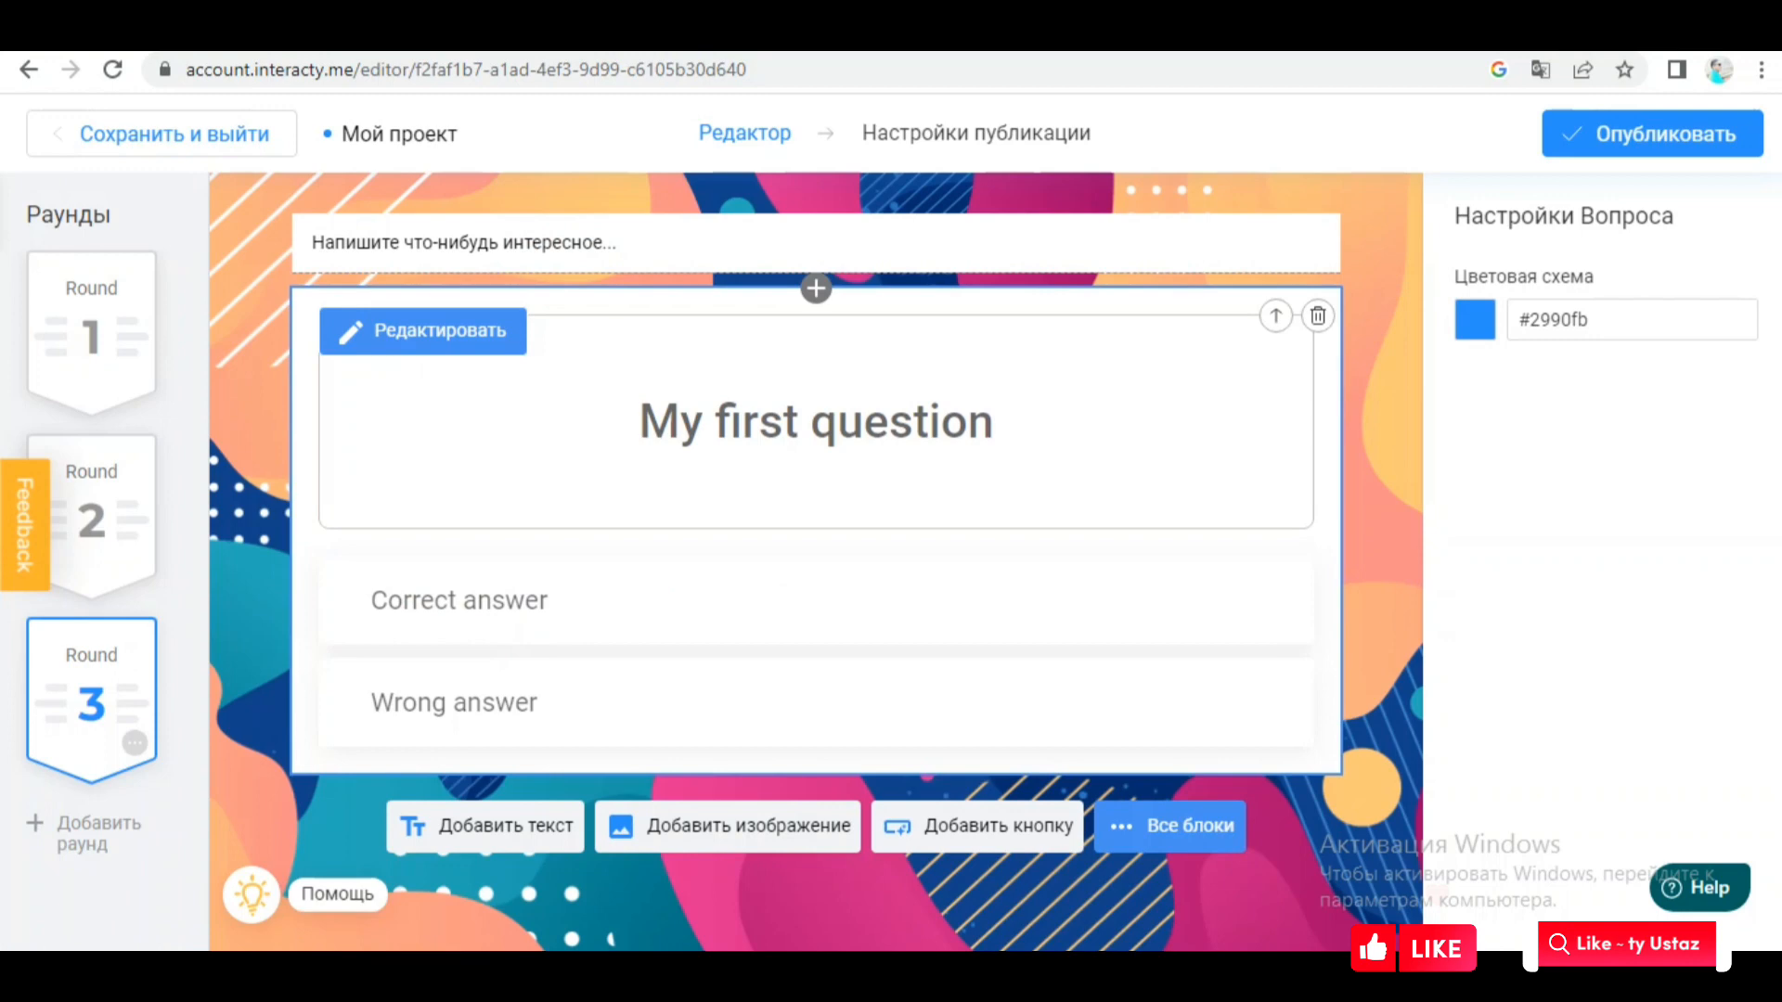
# Clear the placeholder question text in round 3 and attach the laptop picture img_0_62_1913_1_6.png from the image library
pyautogui.click(422, 330)
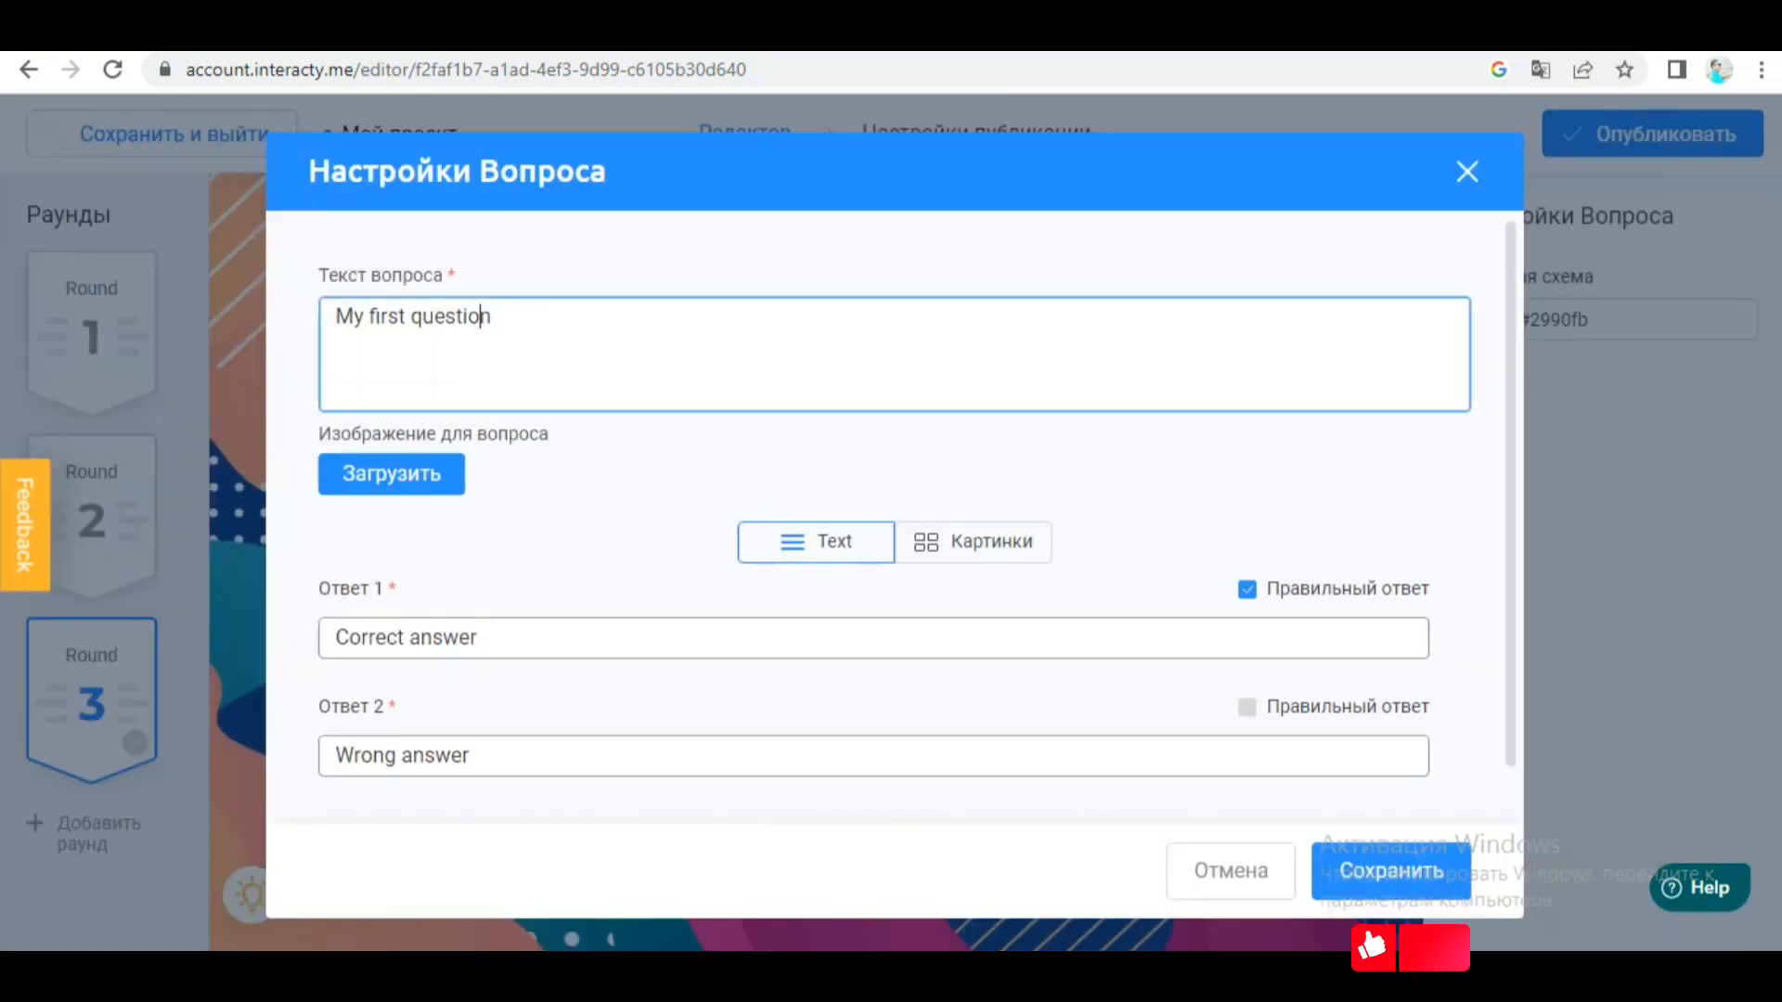
pyautogui.moveTo(490, 317); pyautogui.dragTo(335, 317)
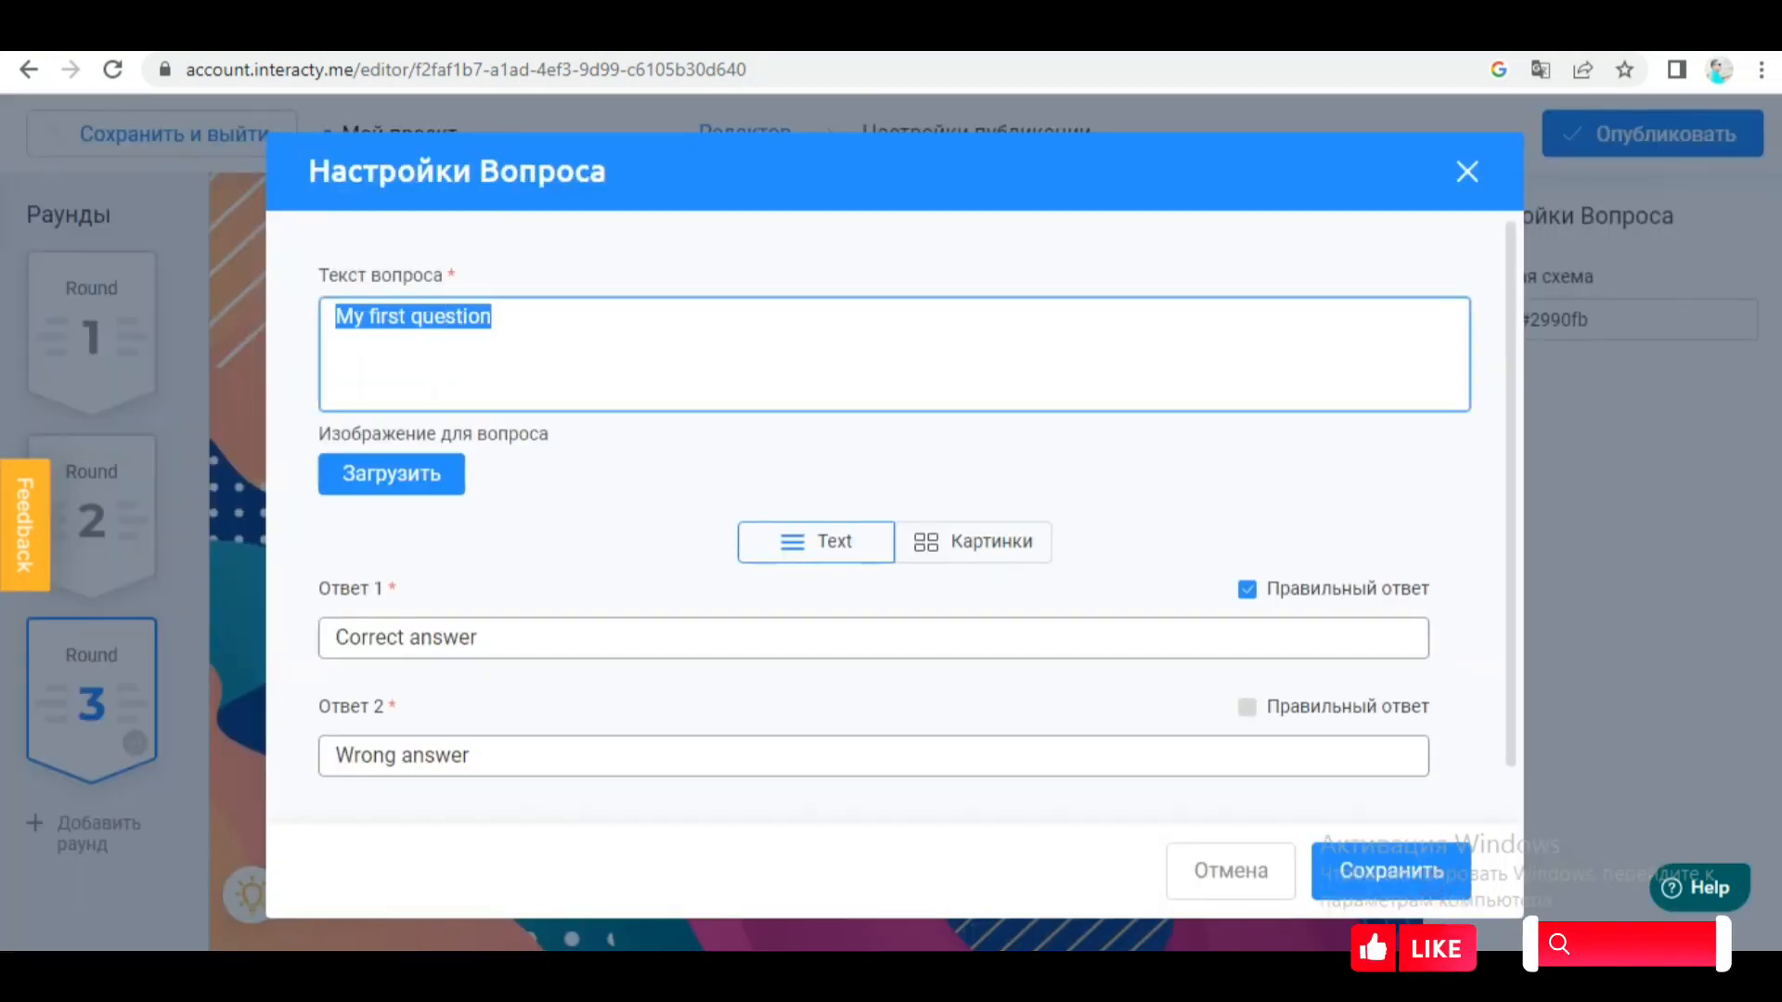
pyautogui.press('BackSpace')
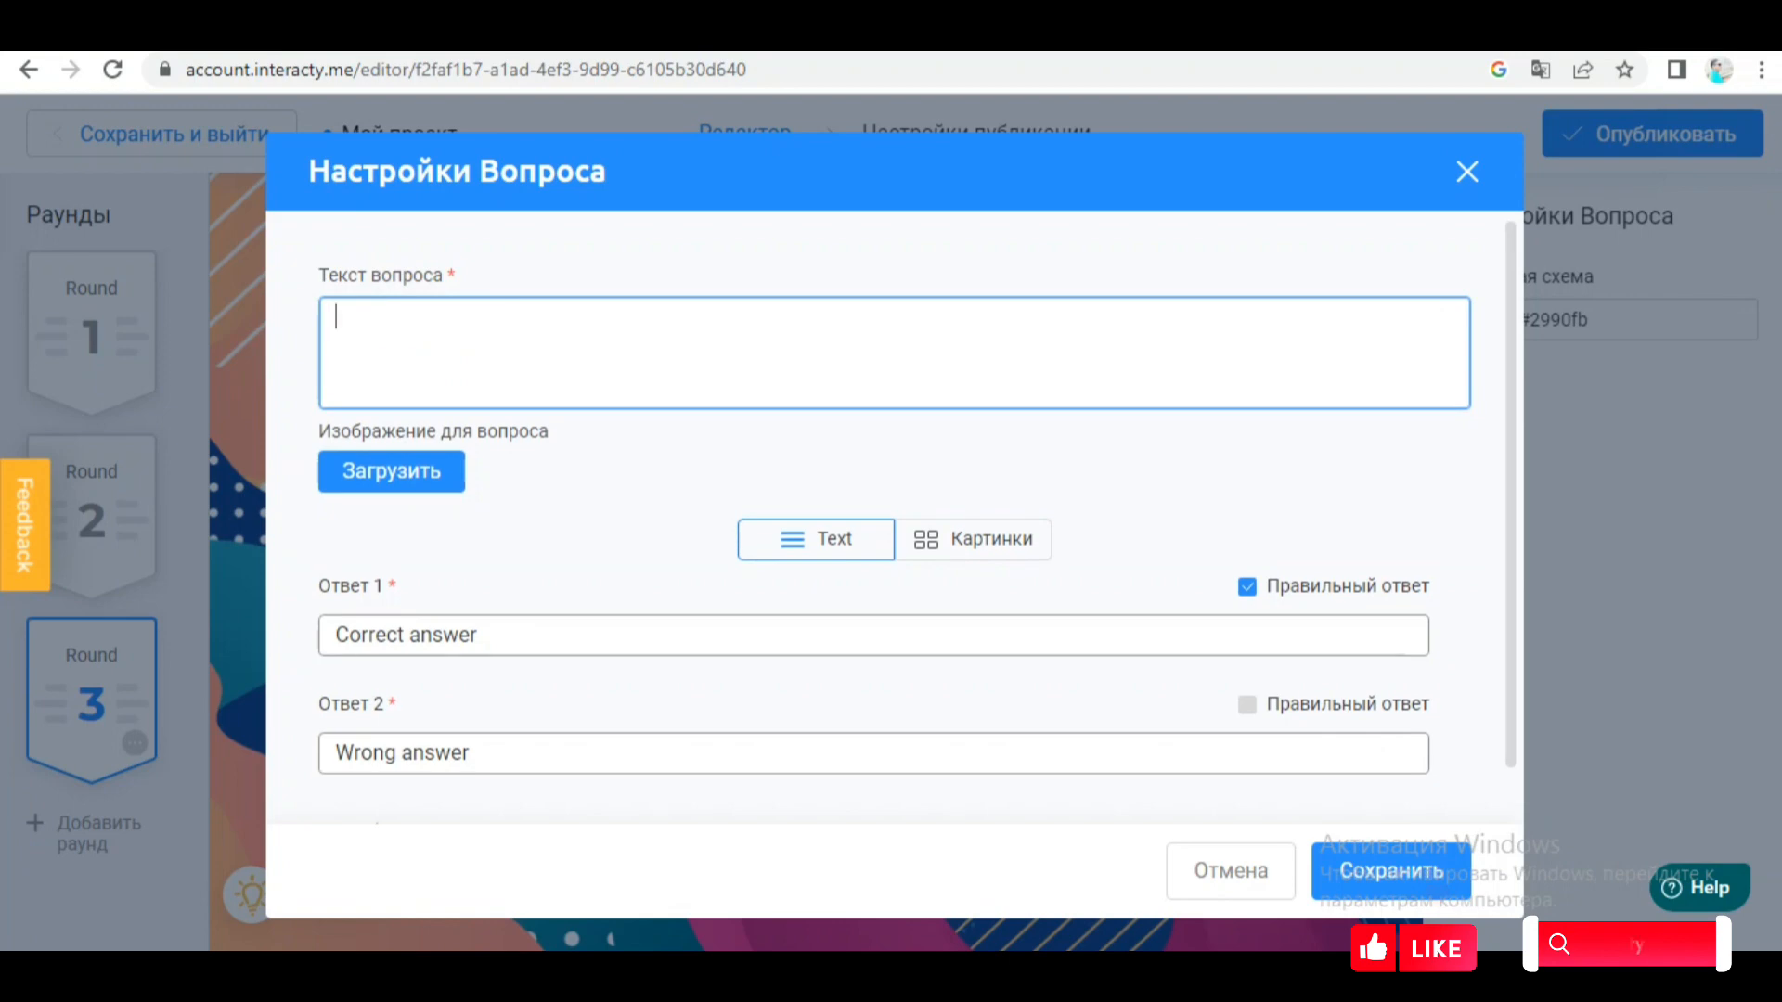
pyautogui.click(392, 471)
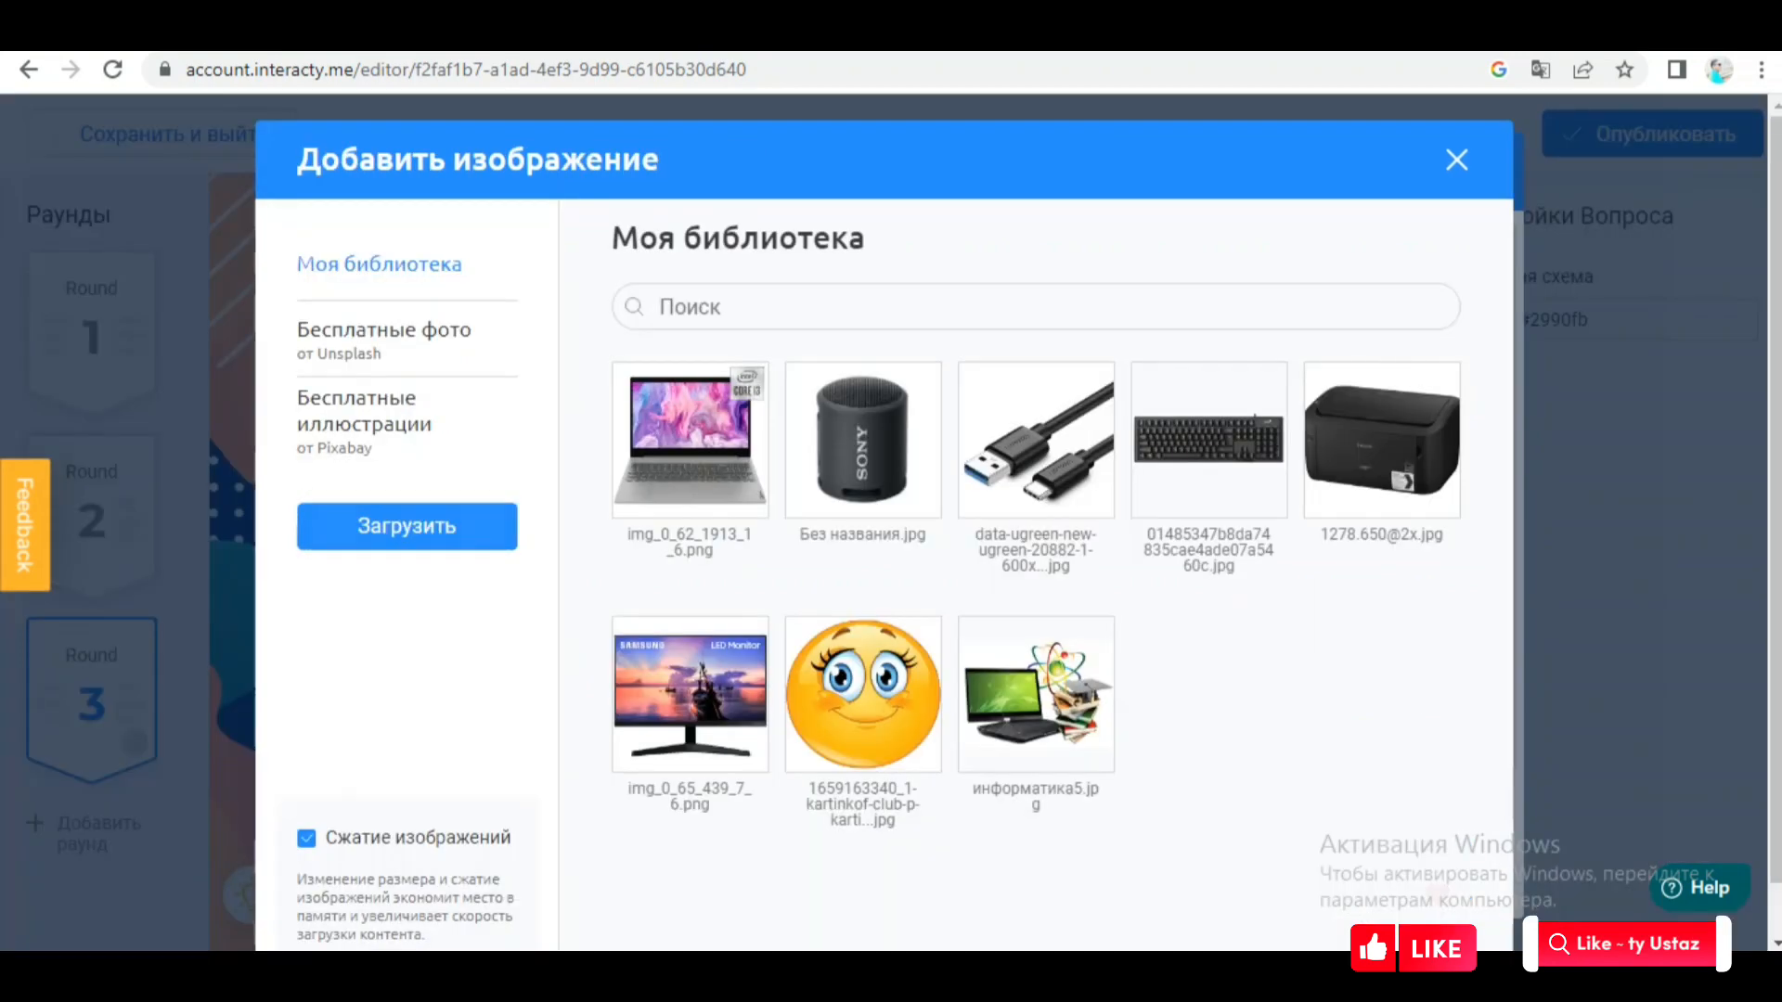
pyautogui.click(690, 439)
pyautogui.scroll(-1, 882, 556)
pyautogui.click(1312, 875)
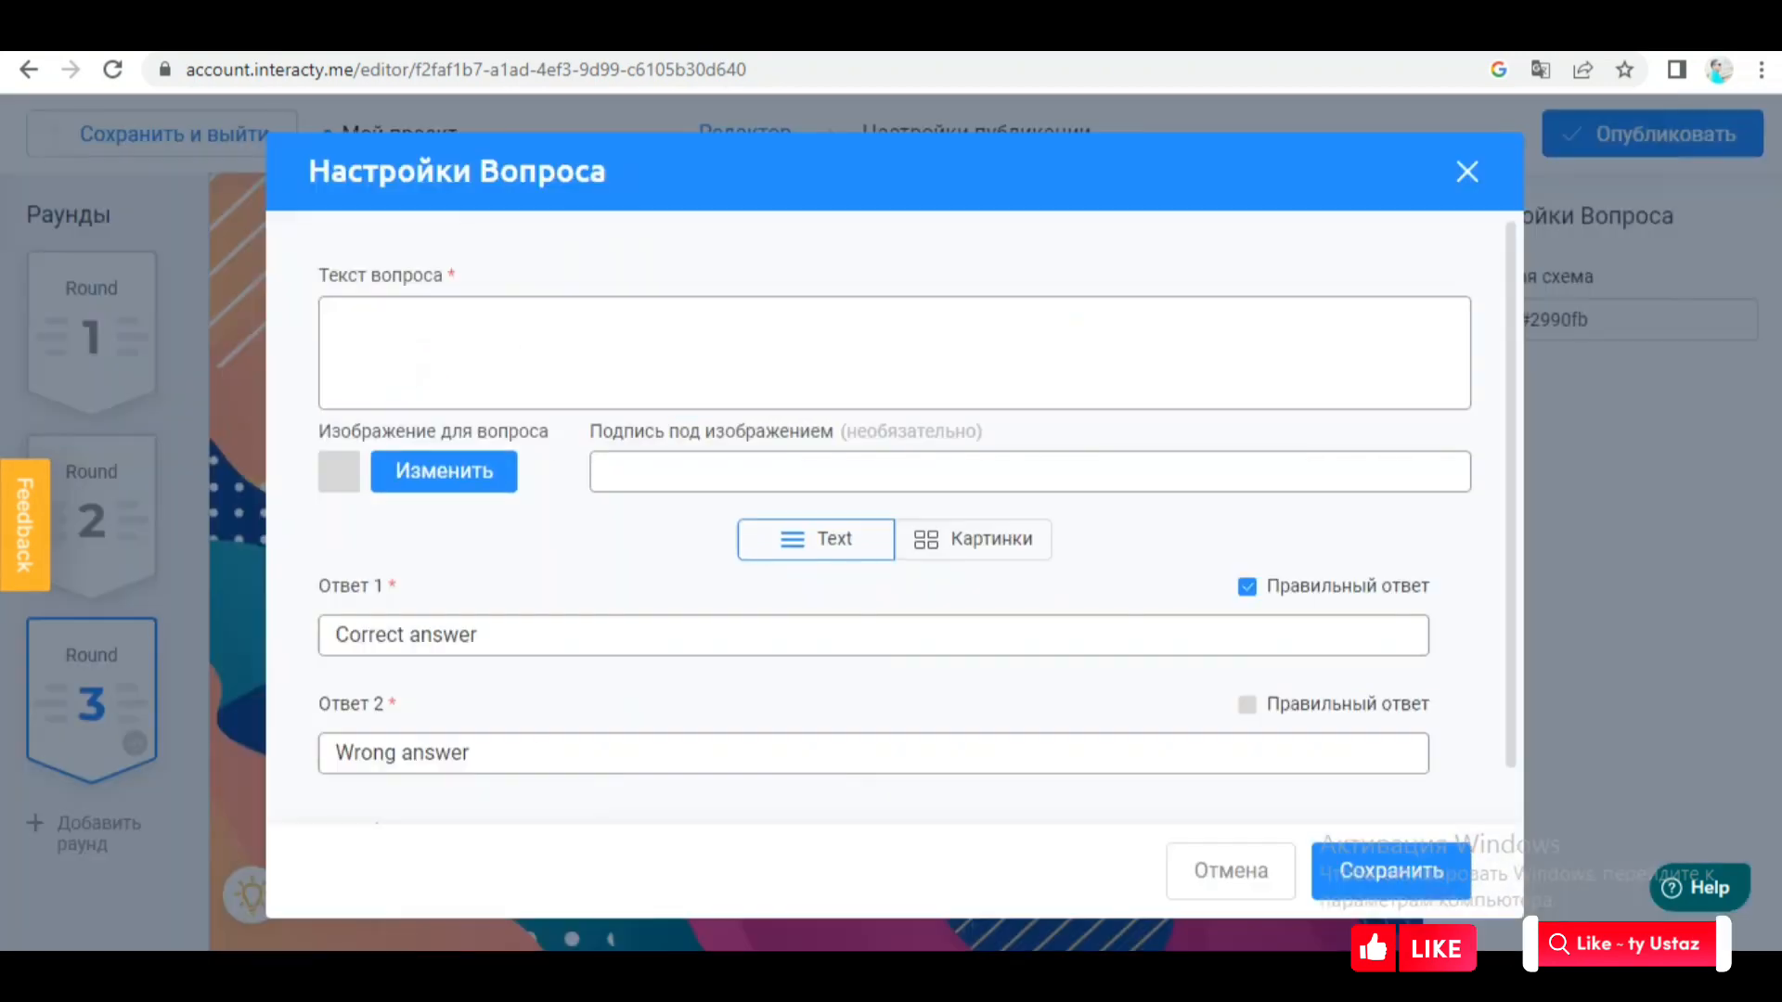
# Enter "Бұл қандай құрылғы ?" as the question text
pyautogui.click(336, 316)
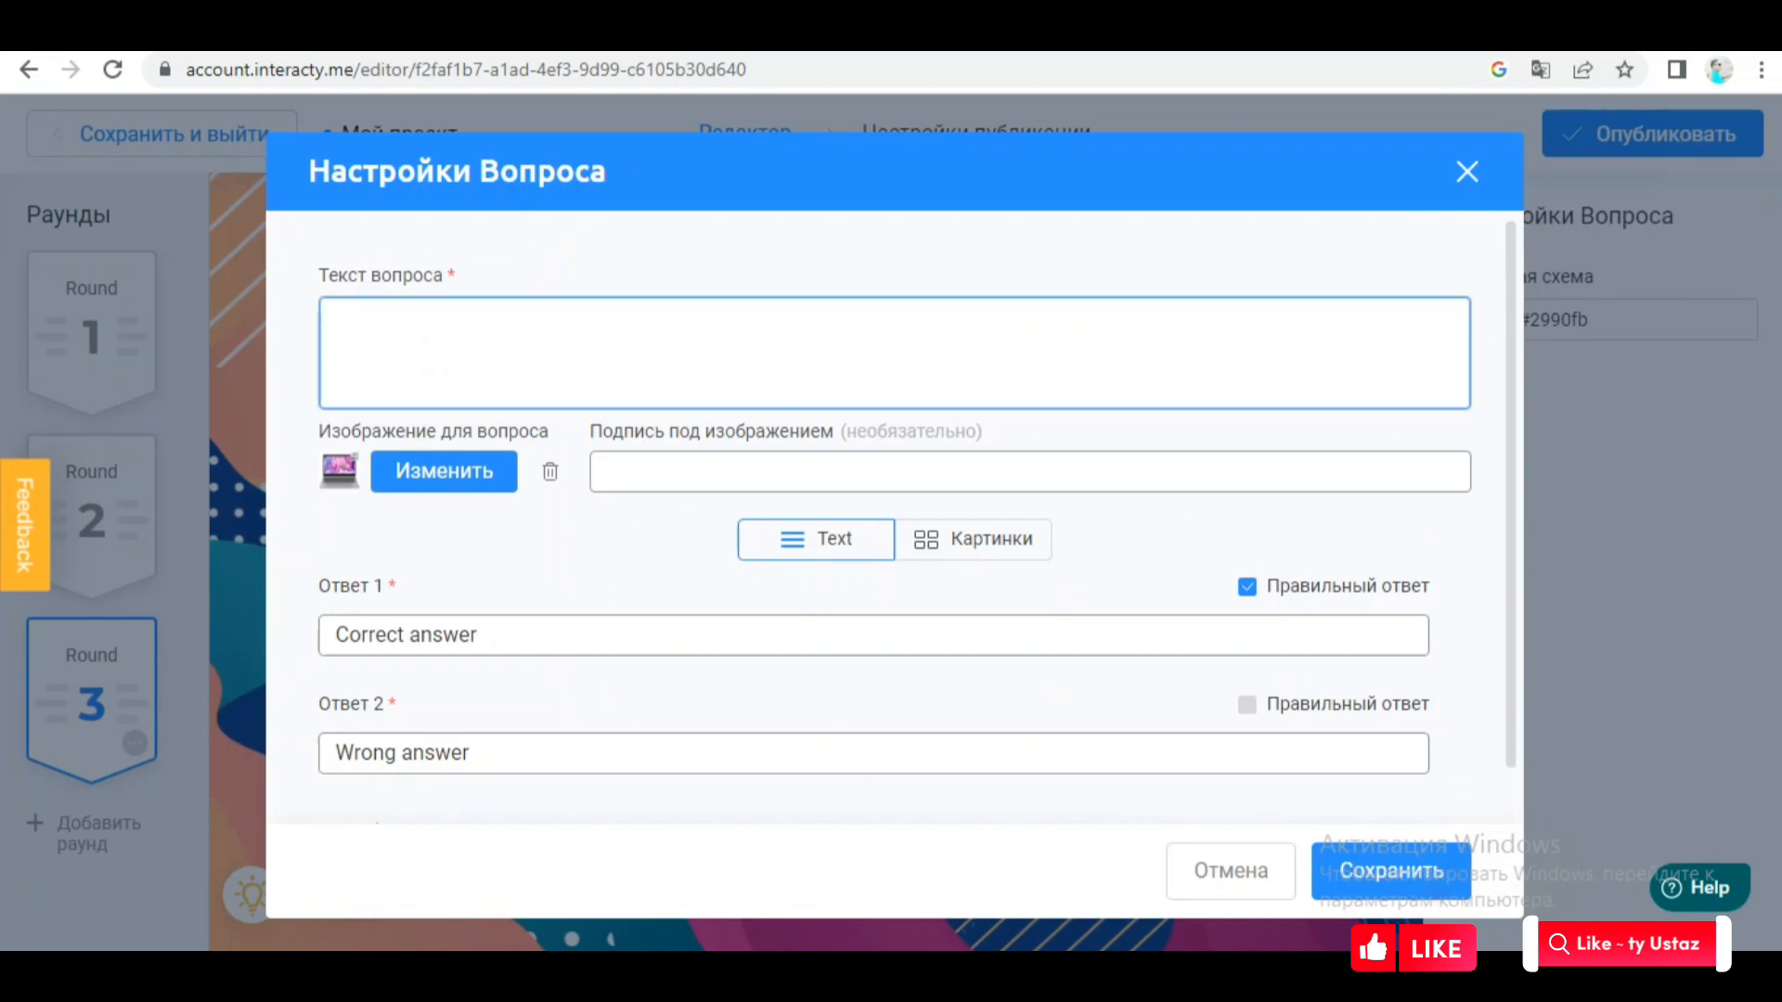
pyautogui.write('Бұл қандай құ')
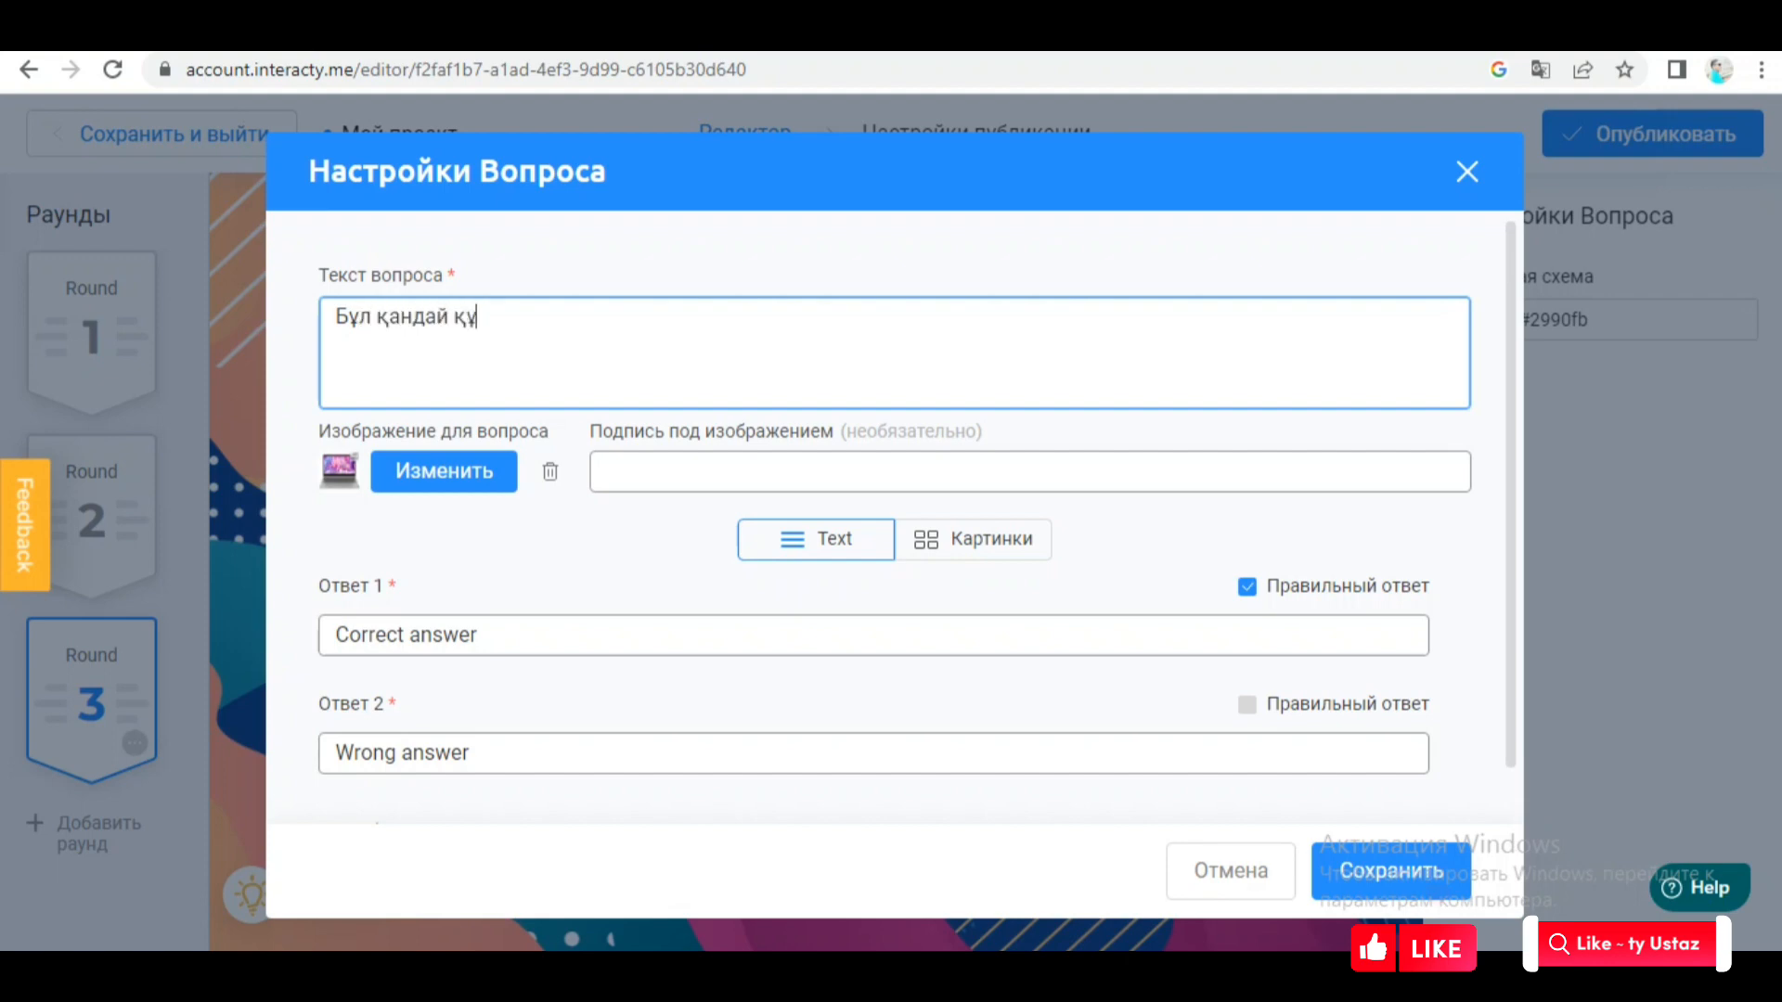
pyautogui.write('рылғы ?')
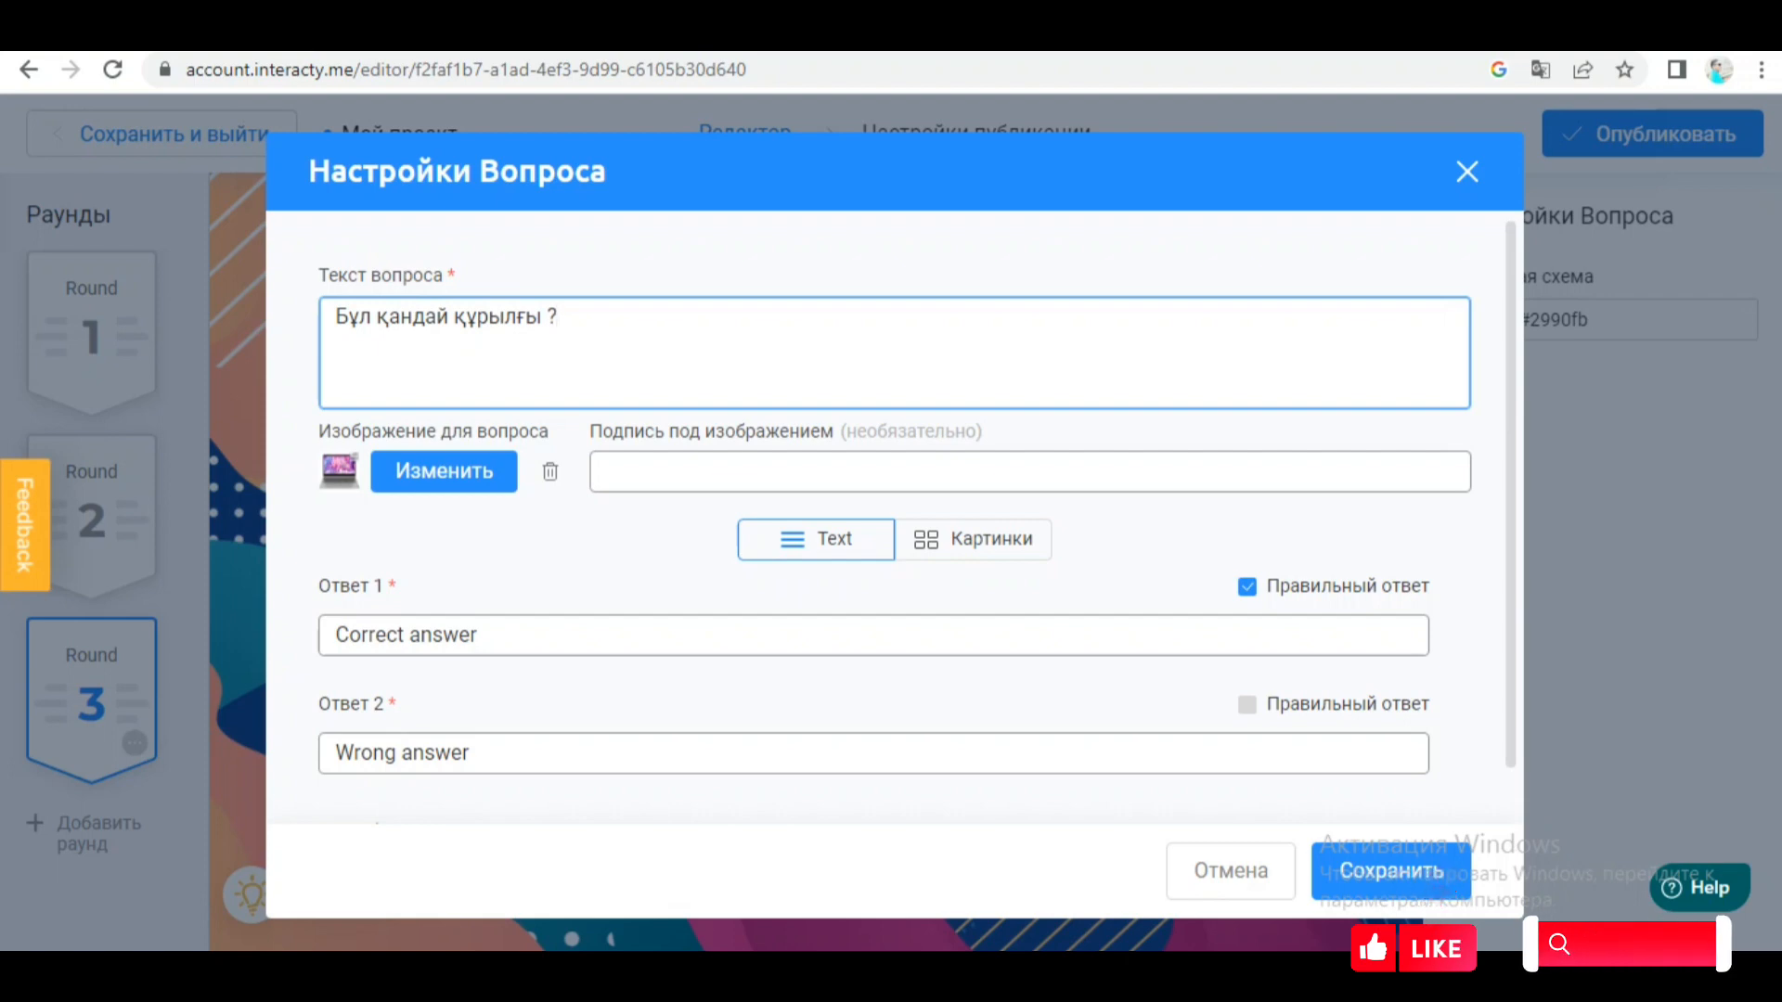
# Replace the text of answer 1, the correct answer, with "монитор"
pyautogui.click(404, 634)
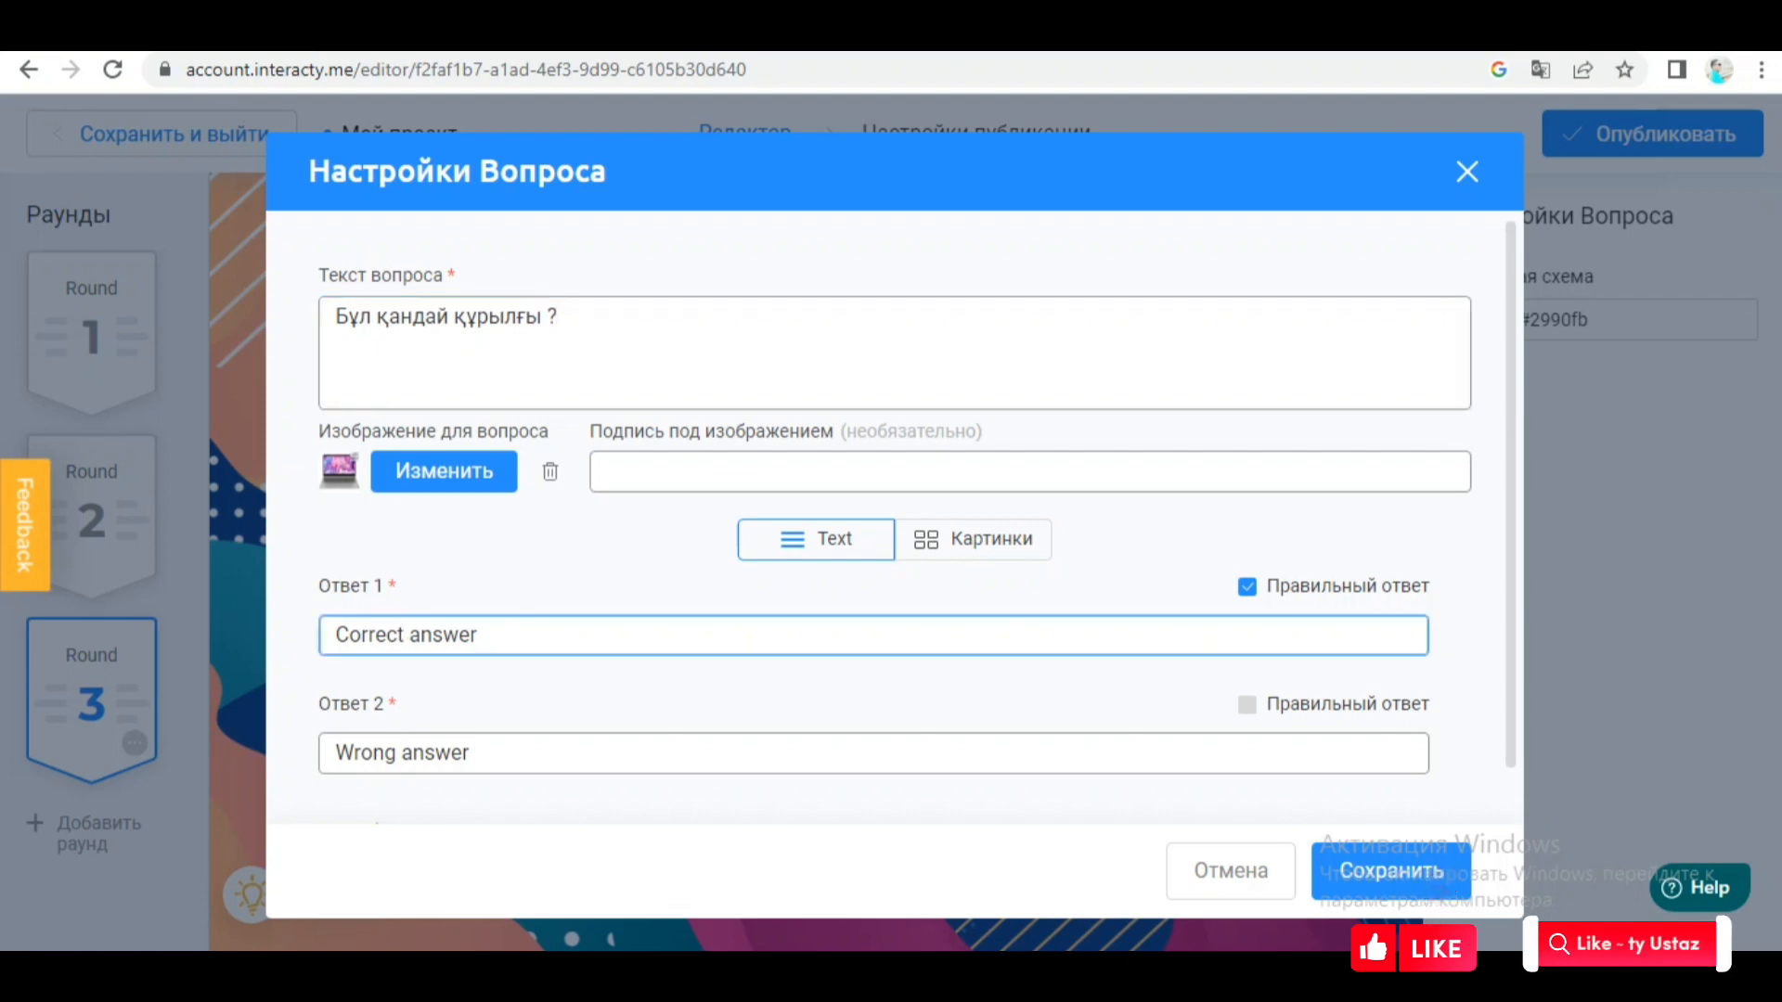
pyautogui.click(477, 635)
pyautogui.press('BackSpace')
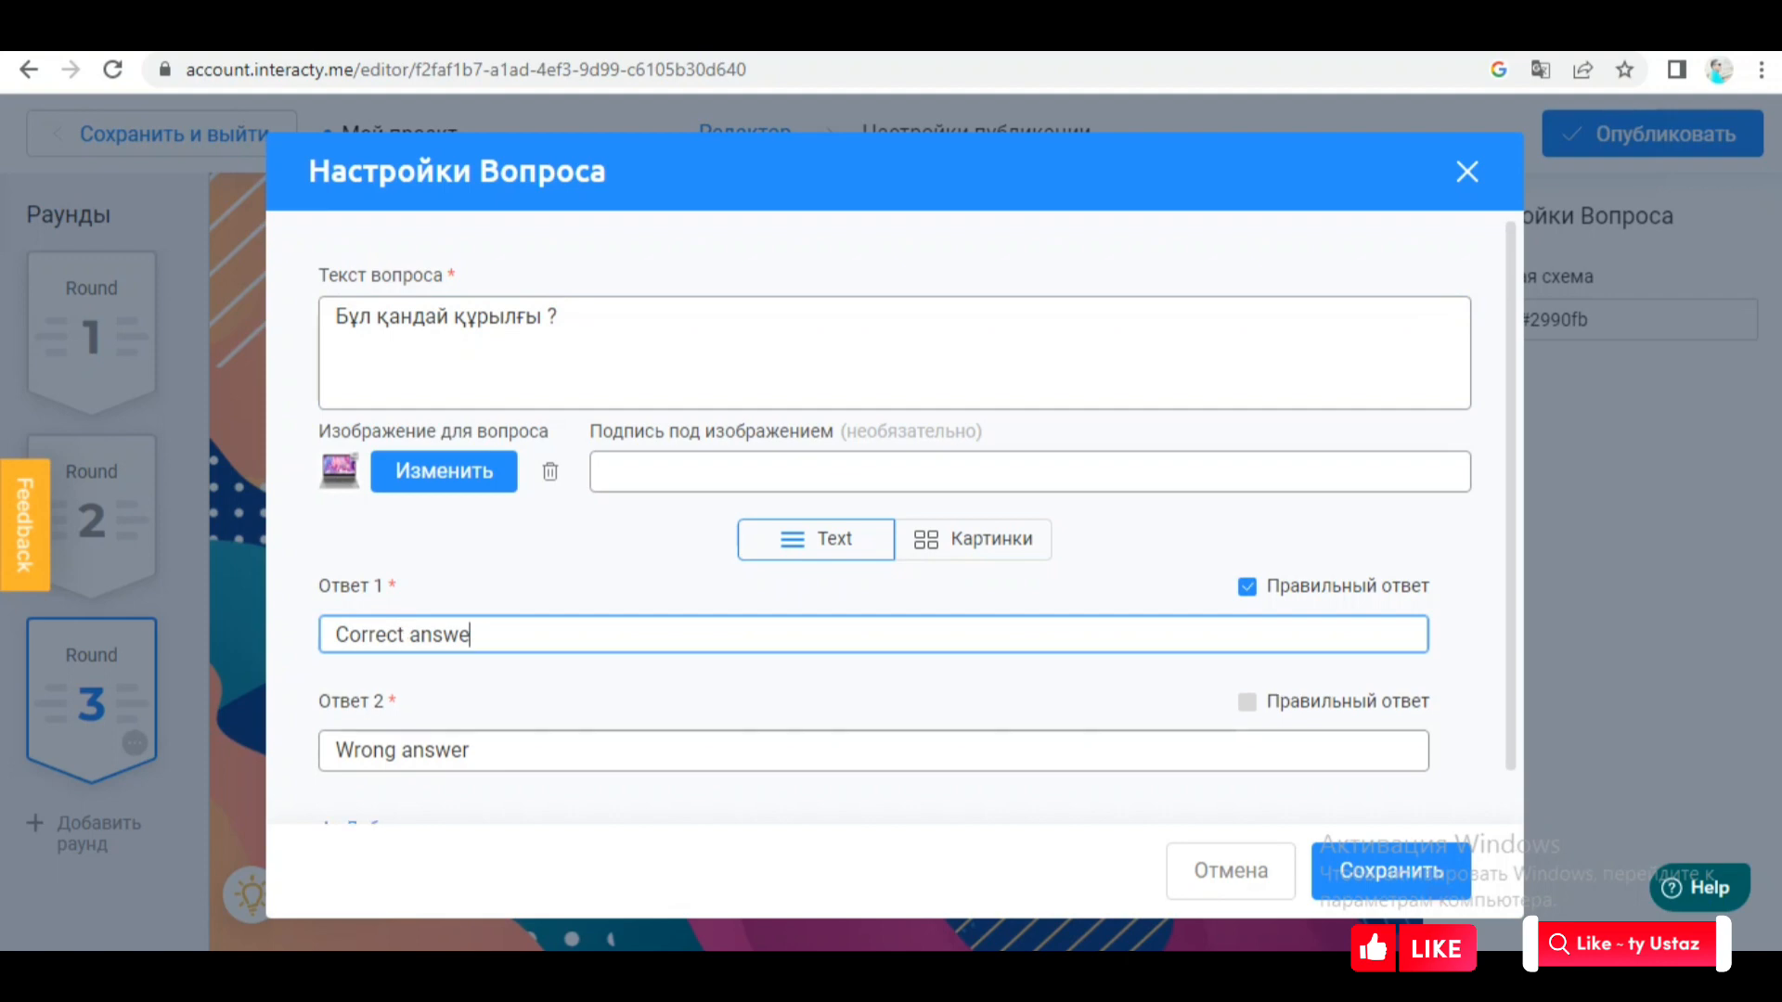
pyautogui.press('BackSpace')
pyautogui.press('BackSpace')
pyautogui.press('BackSpace')
pyautogui.press('BackSpace')
pyautogui.press('BackSpace')
pyautogui.press('BackSpace')
pyautogui.press('BackSpace')
pyautogui.press('BackSpace')
pyautogui.press('BackSpace')
pyautogui.press('BackSpace')
pyautogui.press('BackSpace')
pyautogui.press('BackSpace')
pyautogui.press('BackSpace')
pyautogui.write('монитор')
# Replace the text of answer 2 with "пернетақта" and save the question
pyautogui.click(470, 750)
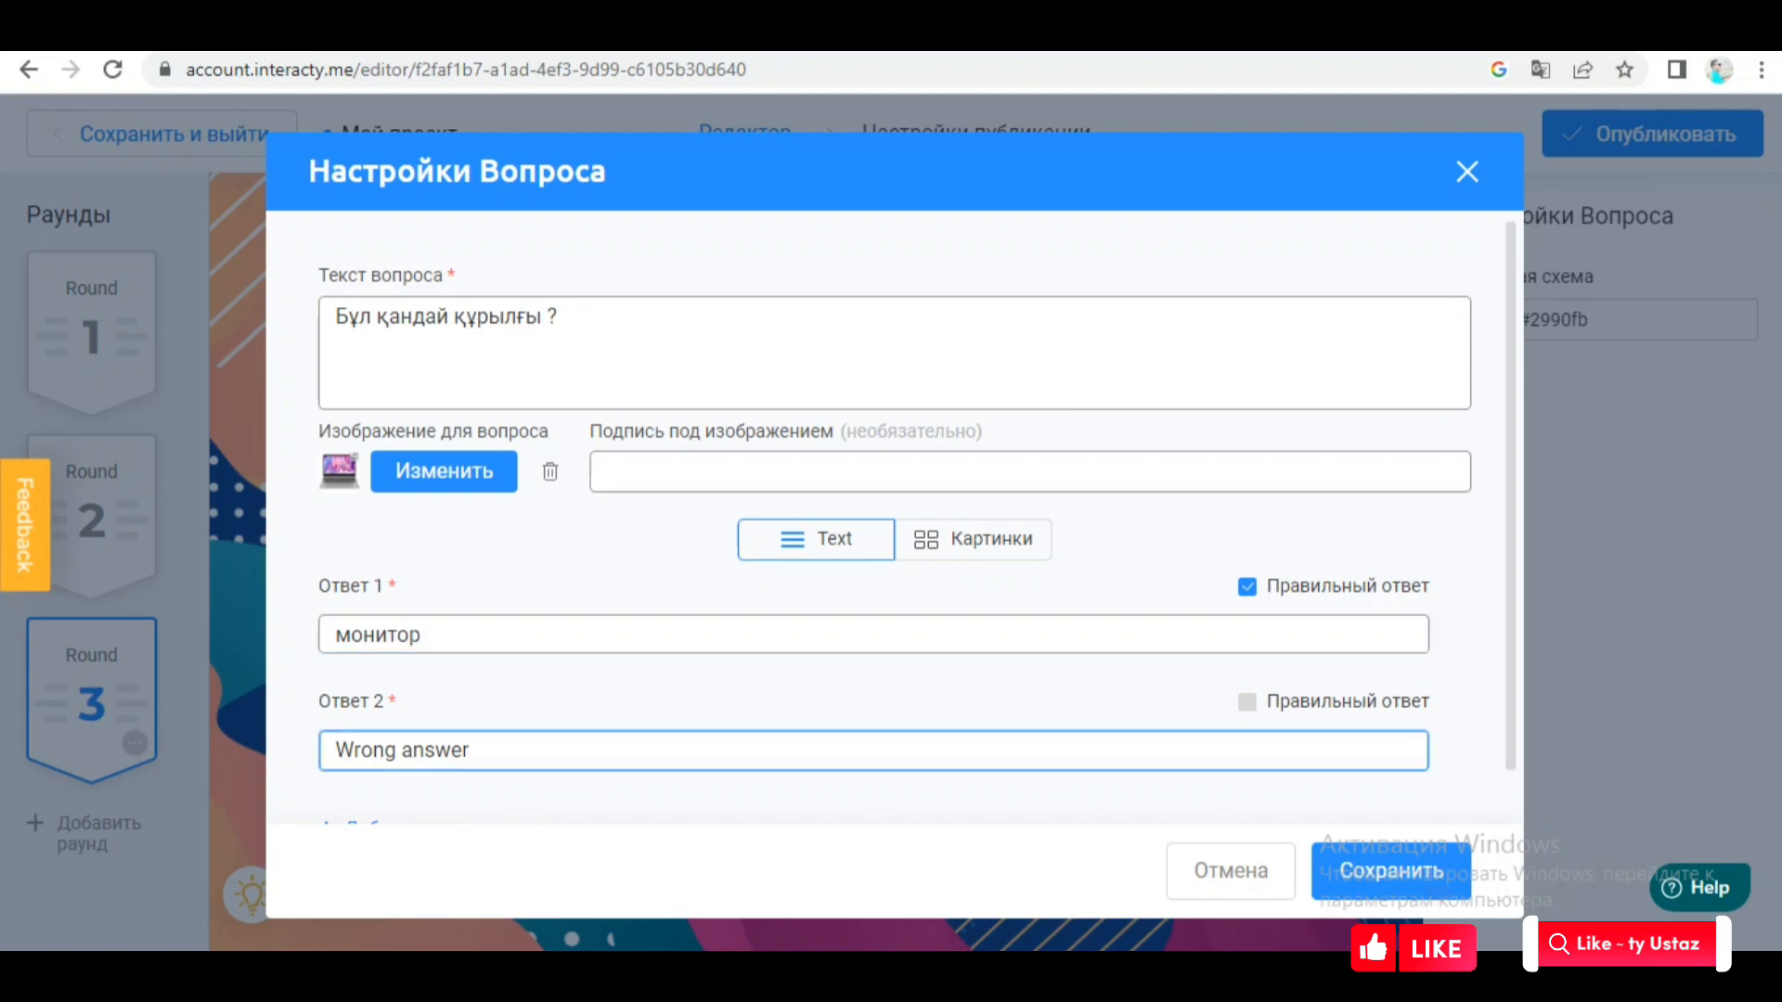
pyautogui.hotkey('ctrl', 'a')
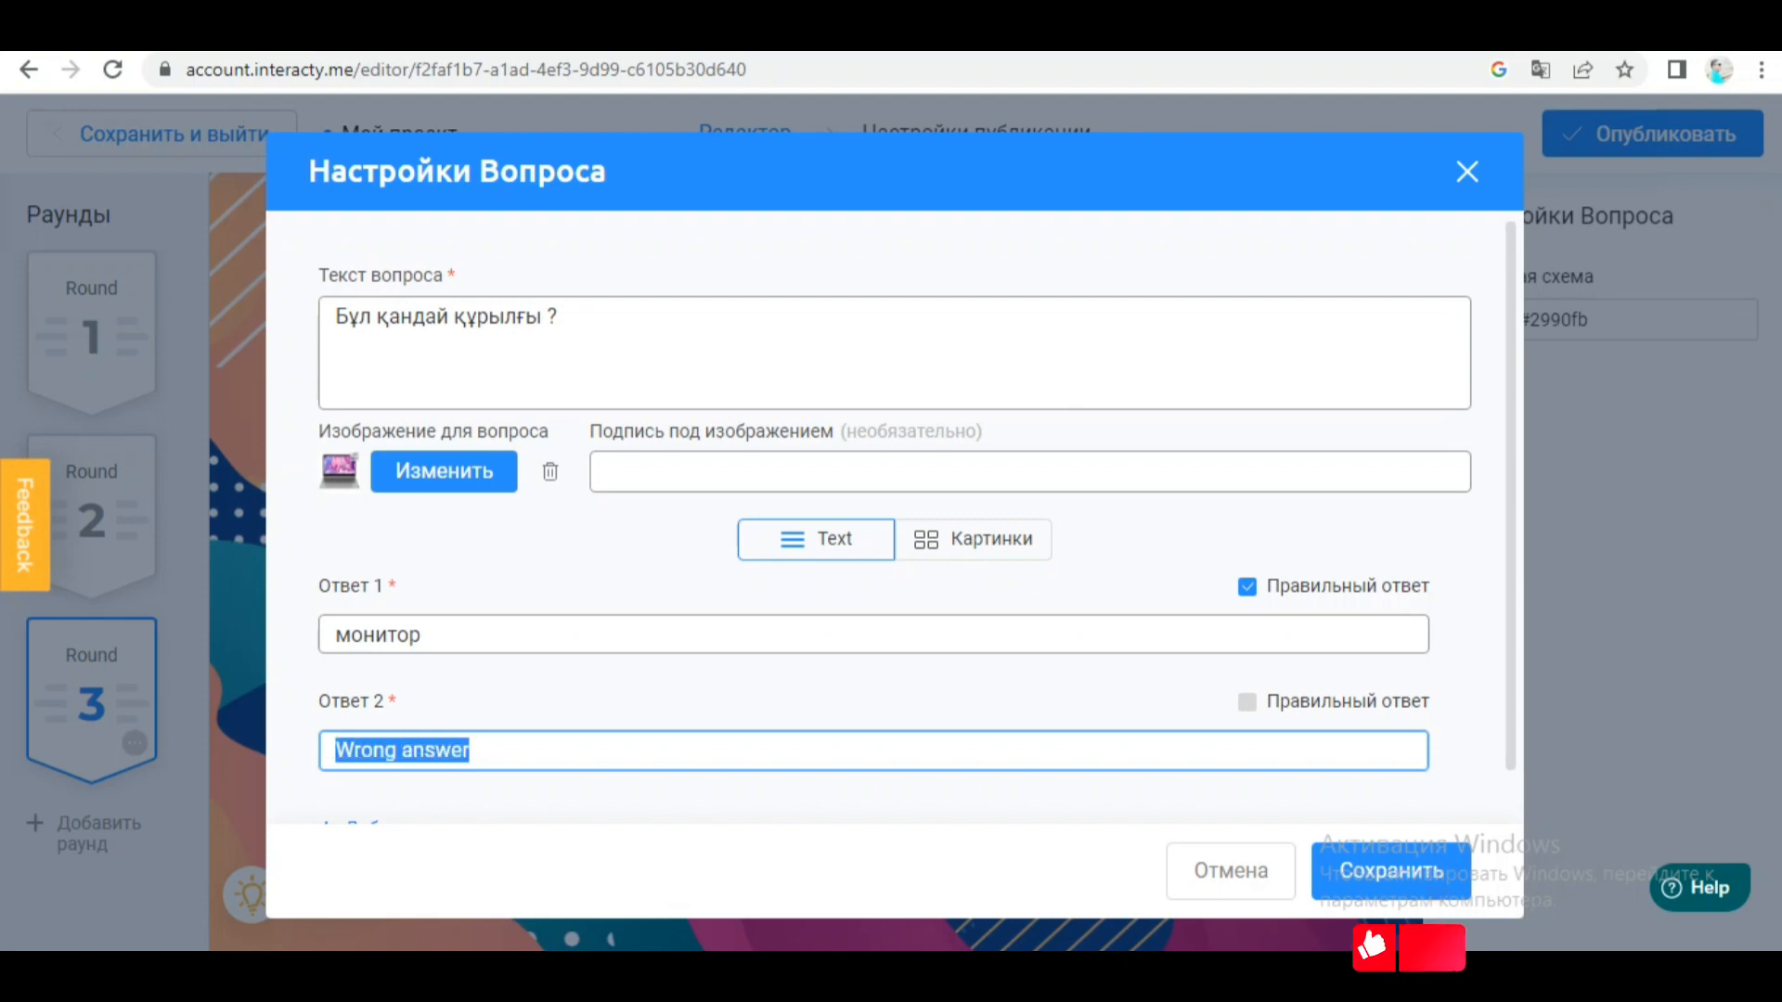
pyautogui.press('BackSpace')
pyautogui.scroll(-1, 895, 520)
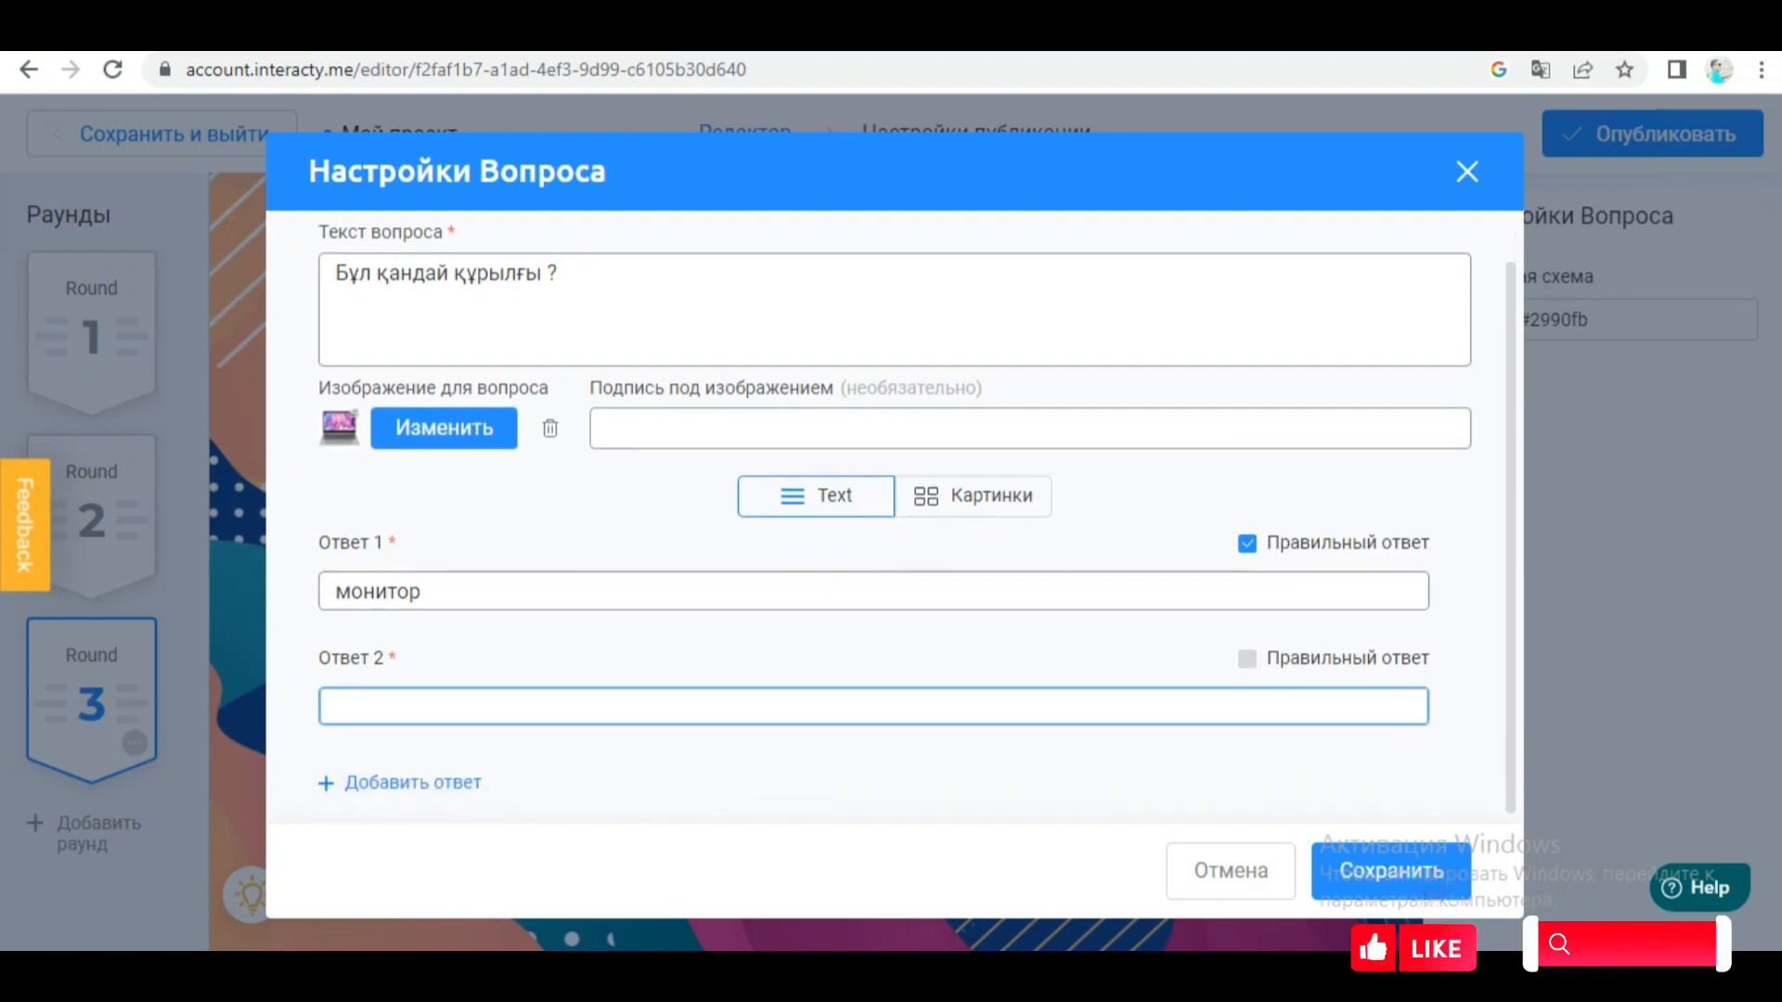
pyautogui.write('пернетақта')
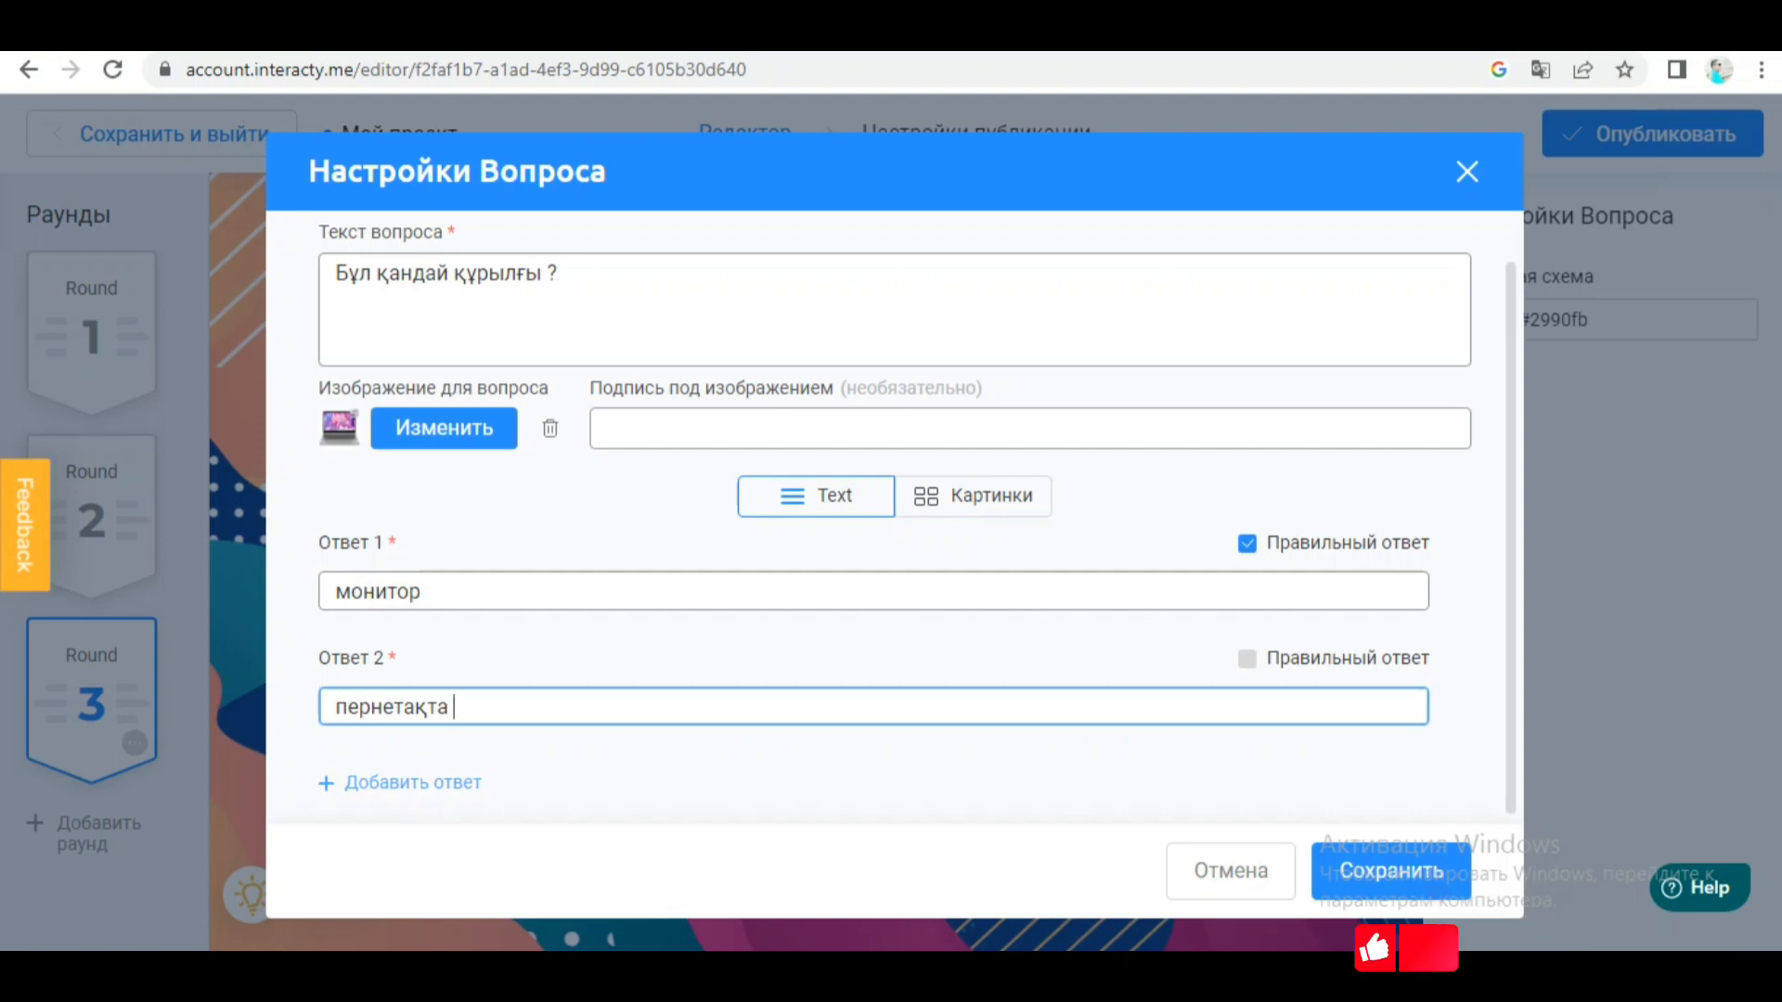
pyautogui.click(1436, 873)
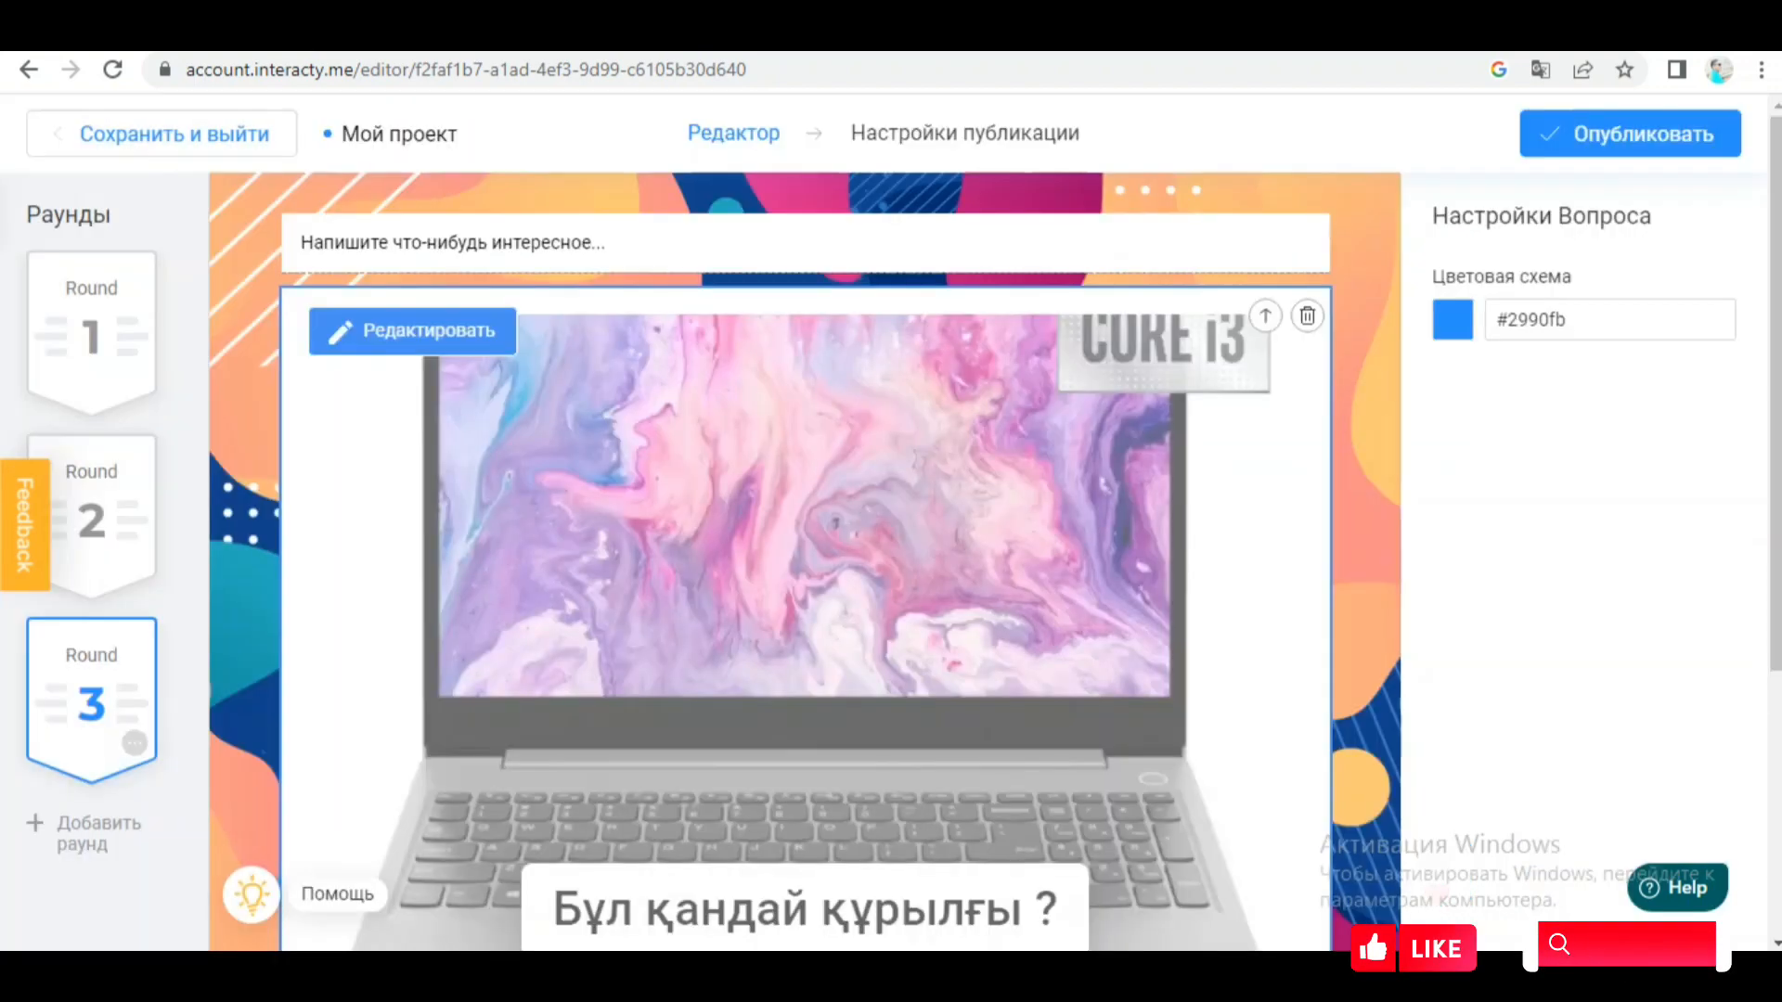
pyautogui.scroll(-4, 805, 464)
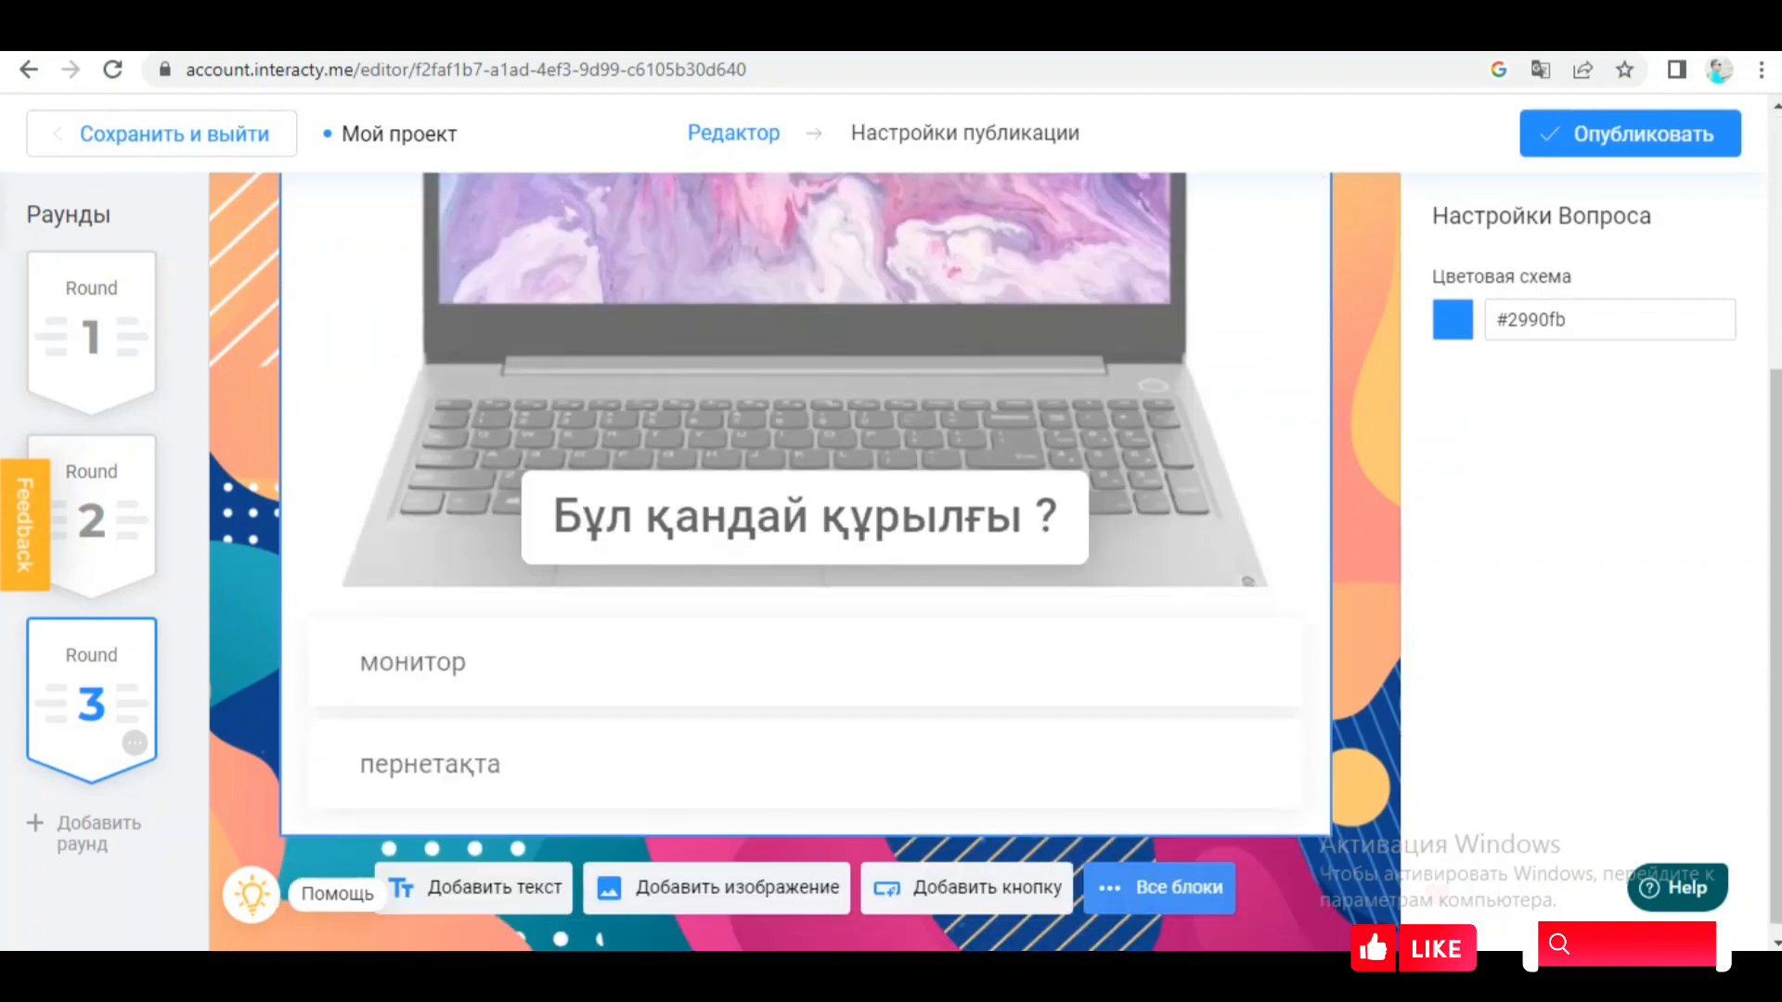
pyautogui.scroll(3, 805, 511)
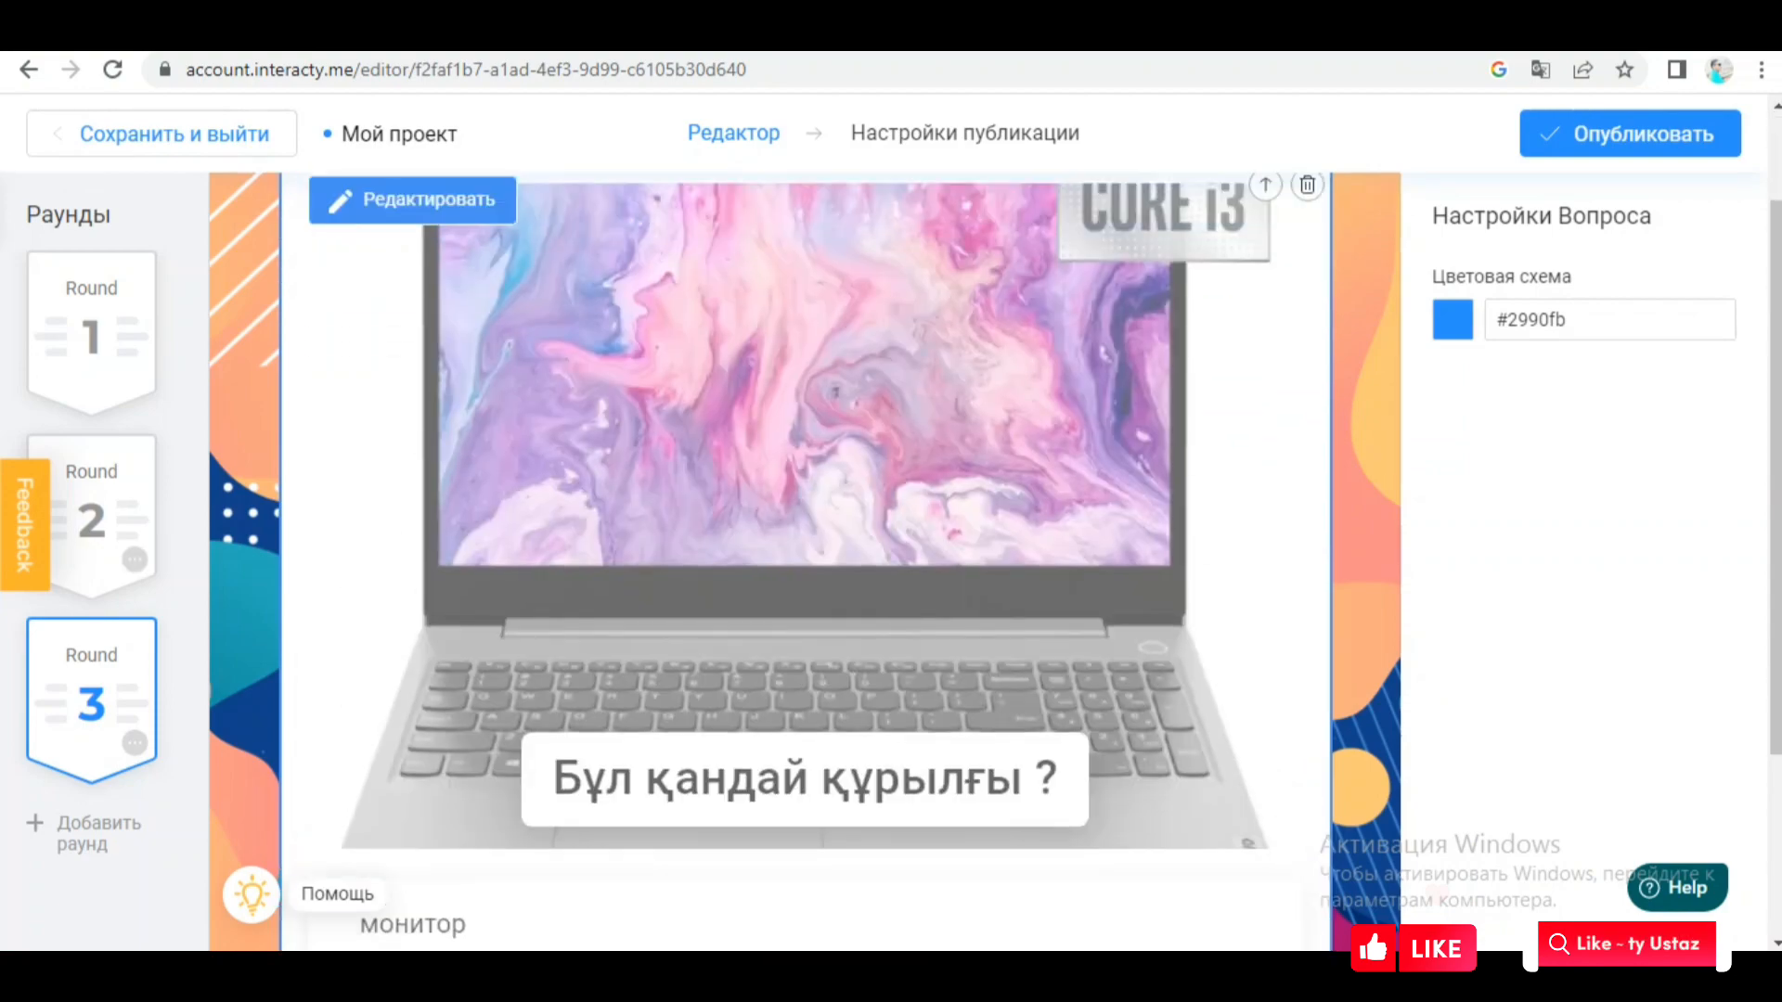
# Add a question block from the text question template to round 2
pyautogui.click(91, 519)
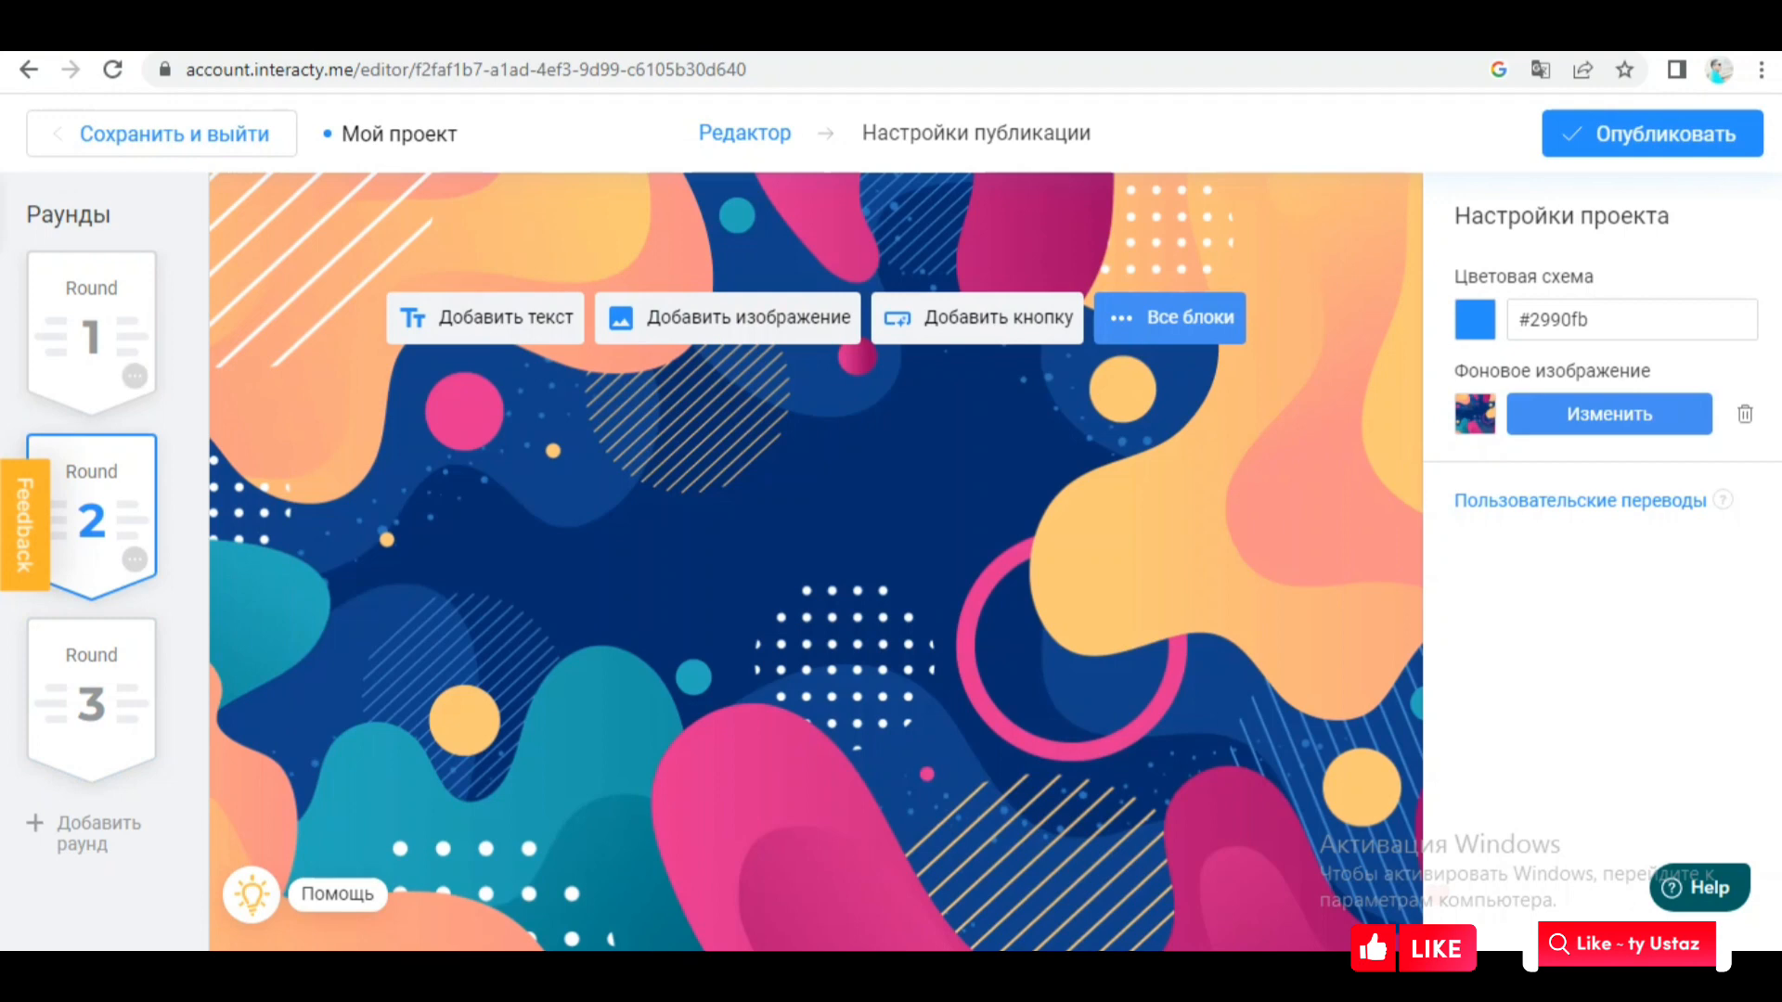
pyautogui.click(91, 336)
pyautogui.click(91, 520)
pyautogui.click(1170, 317)
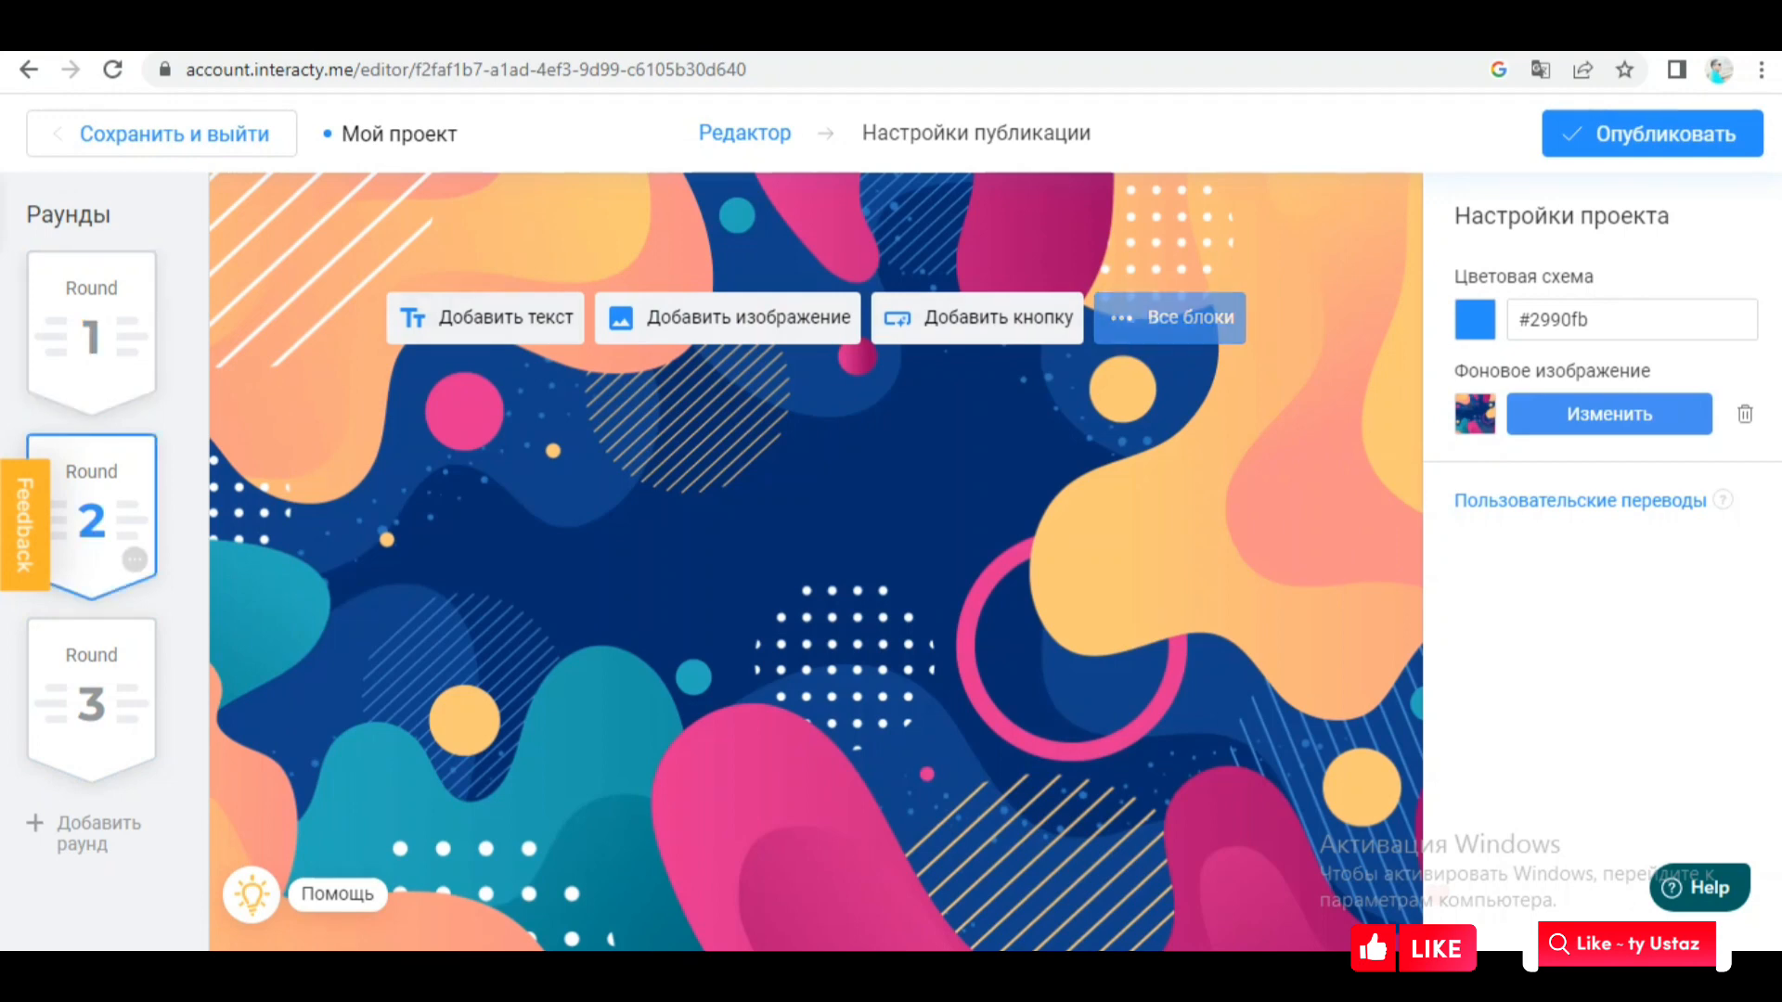
pyautogui.click(184, 574)
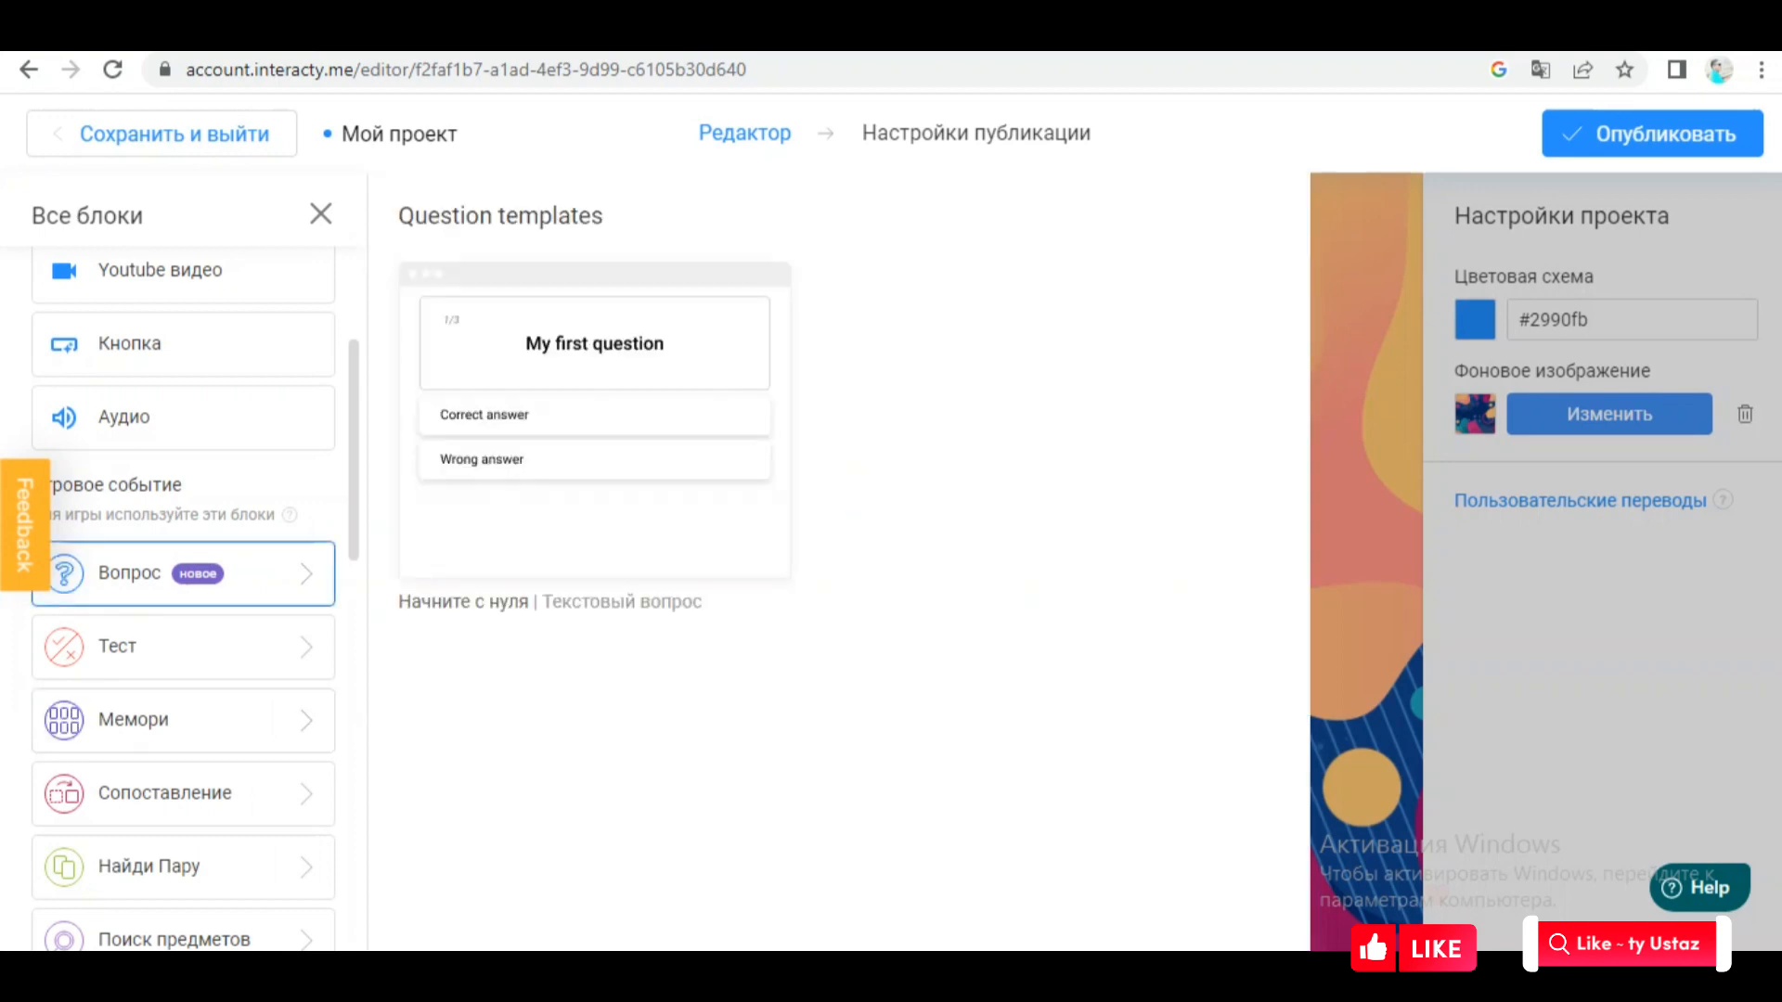
pyautogui.click(594, 419)
pyautogui.click(422, 256)
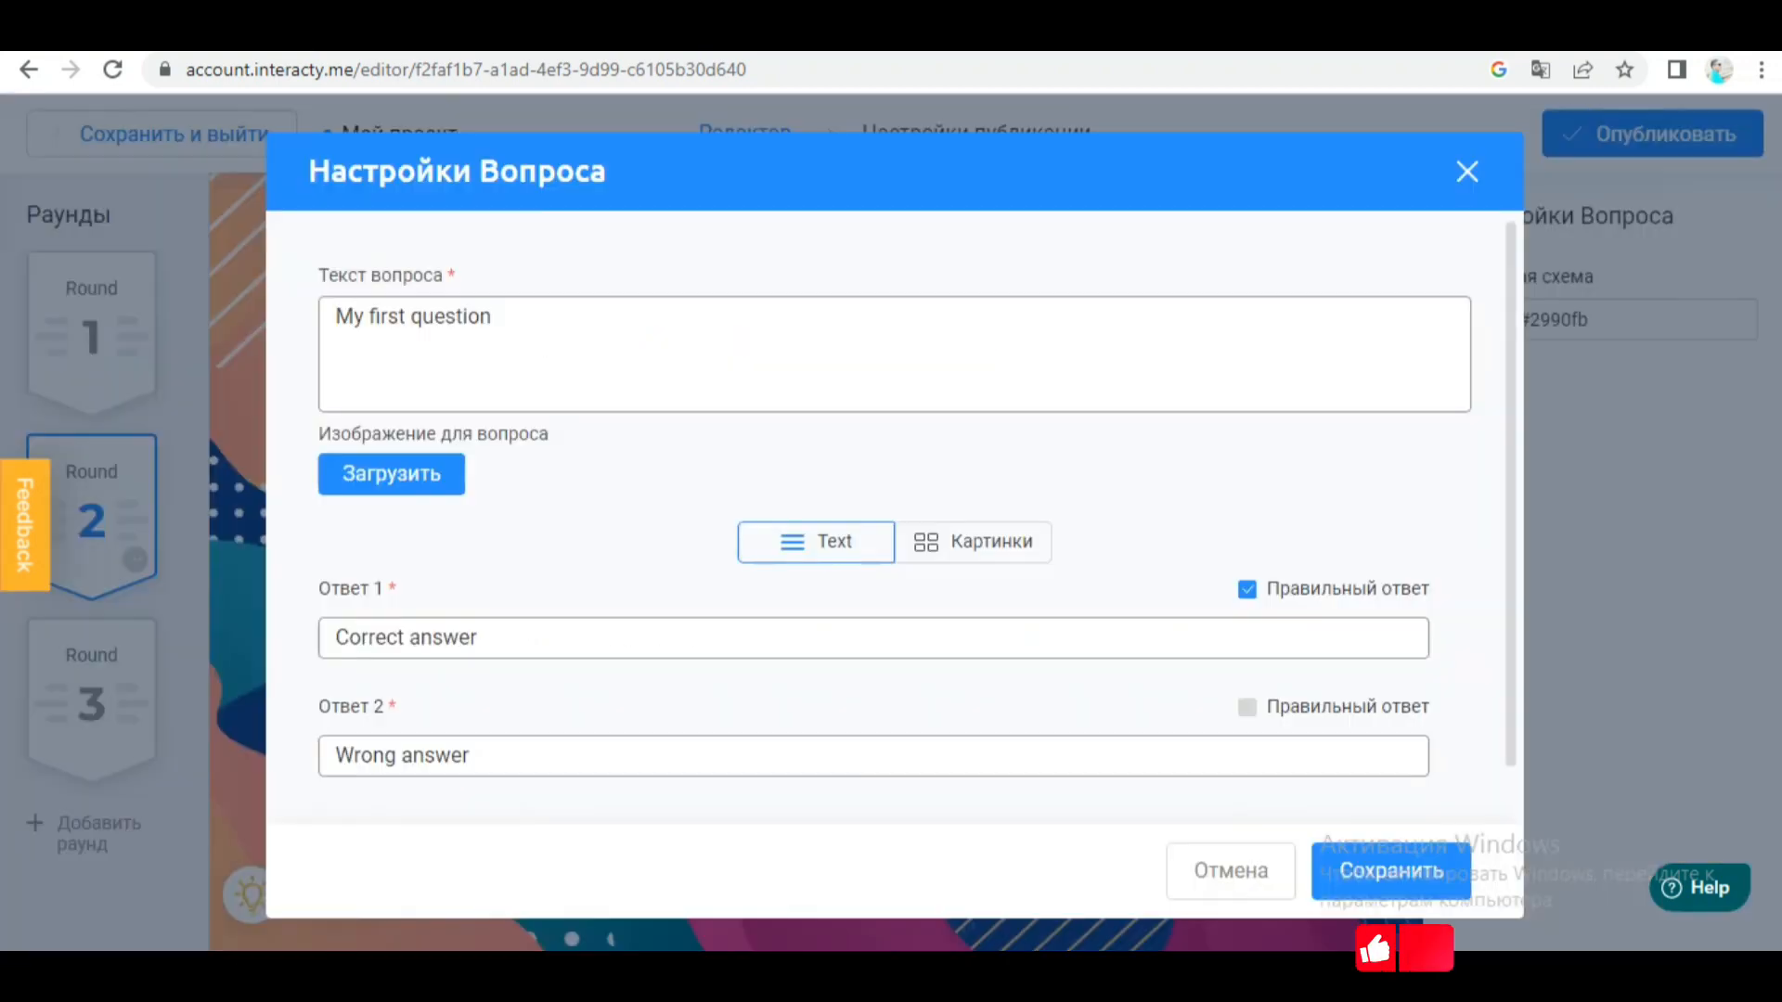
pyautogui.click(434, 317)
pyautogui.hotkey('ctrl', 'a')
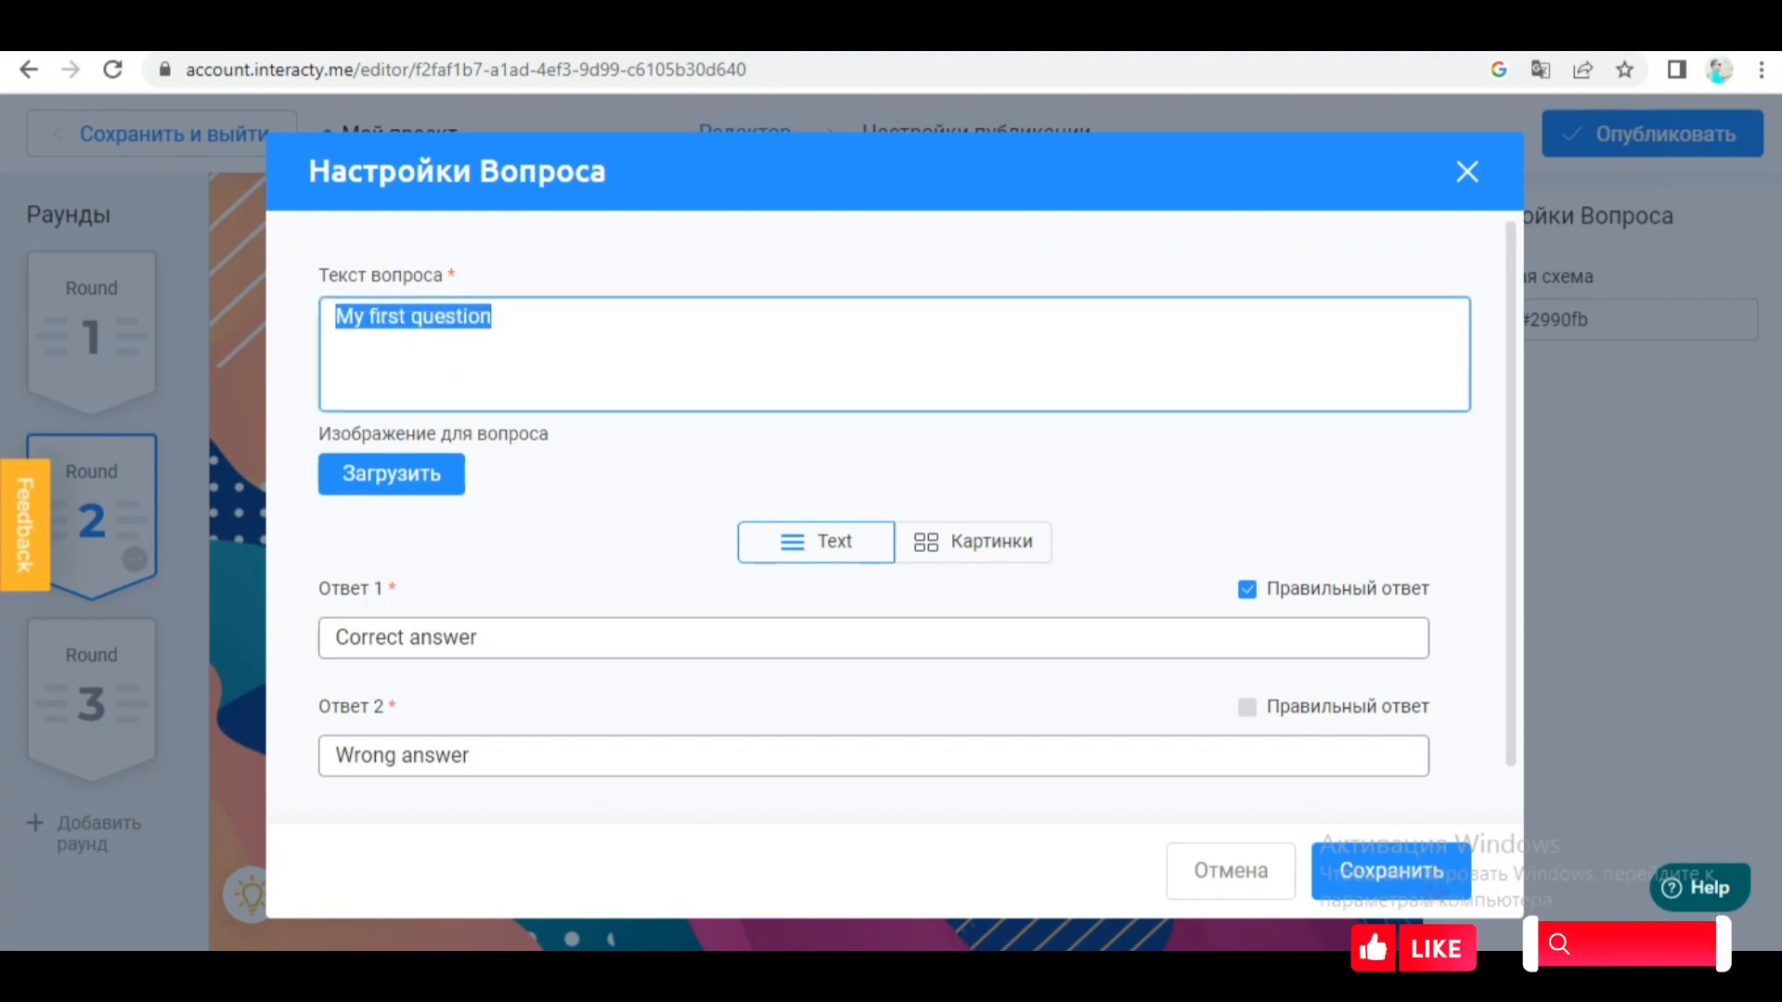
pyautogui.press('BackSpace')
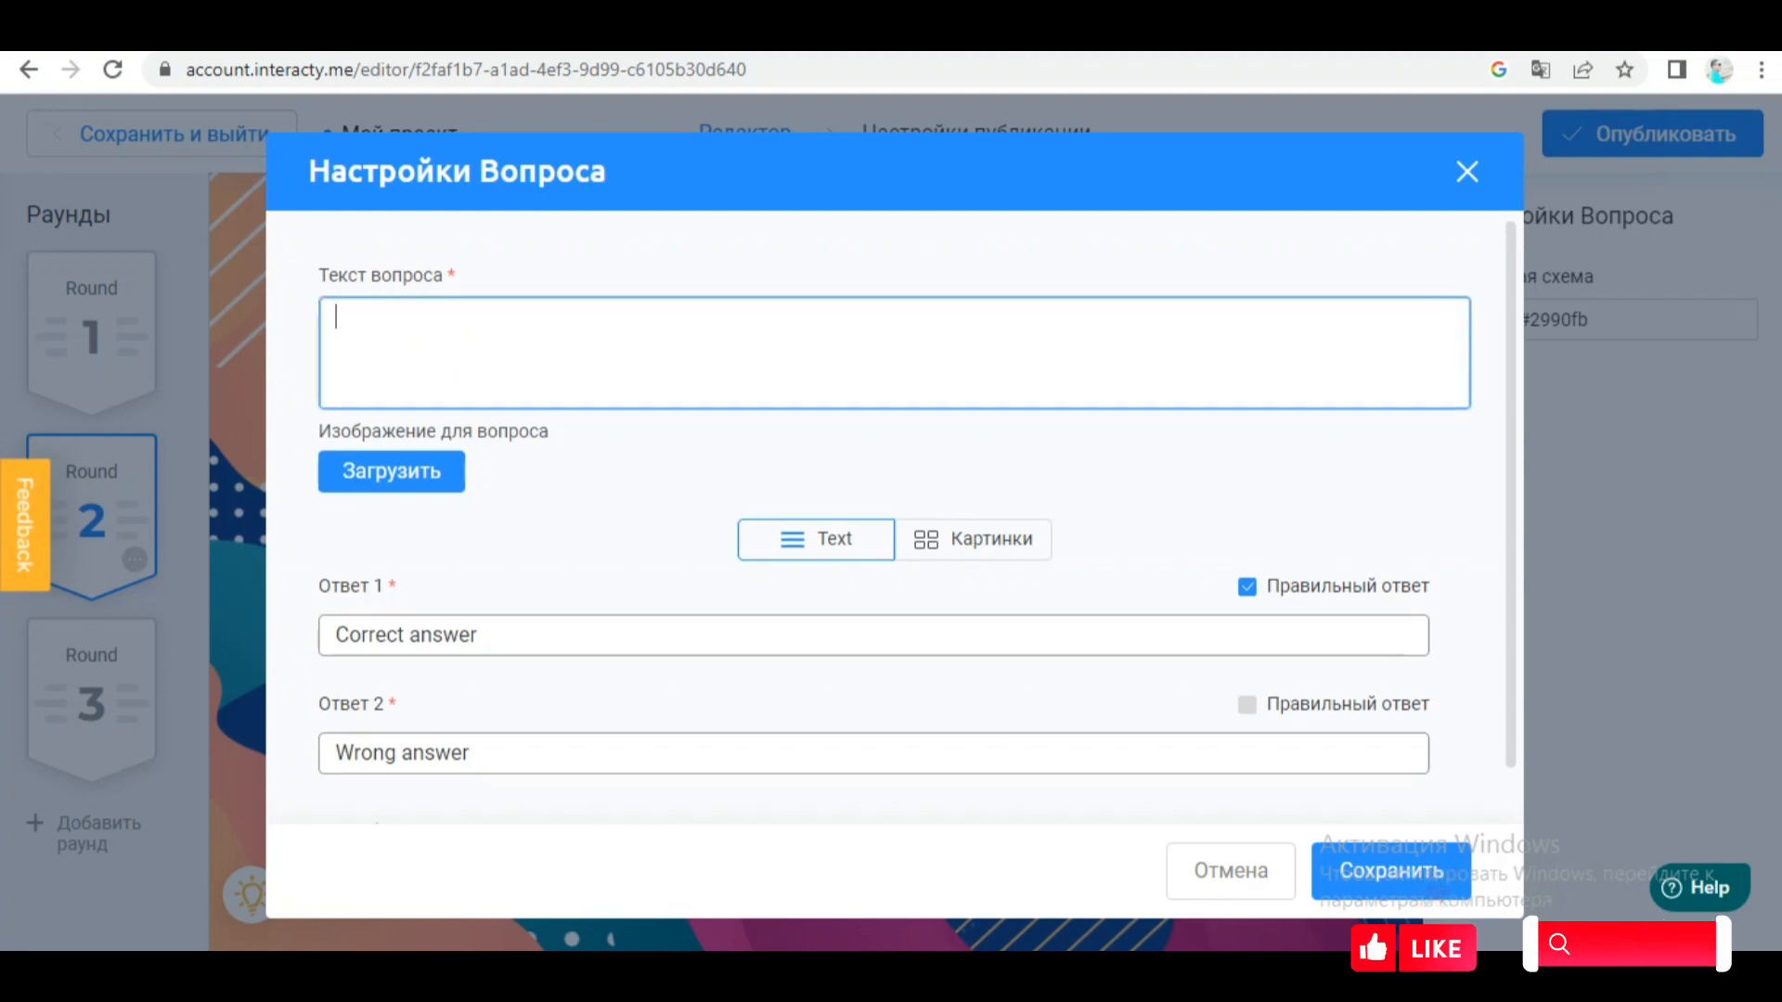
pyautogui.click(391, 472)
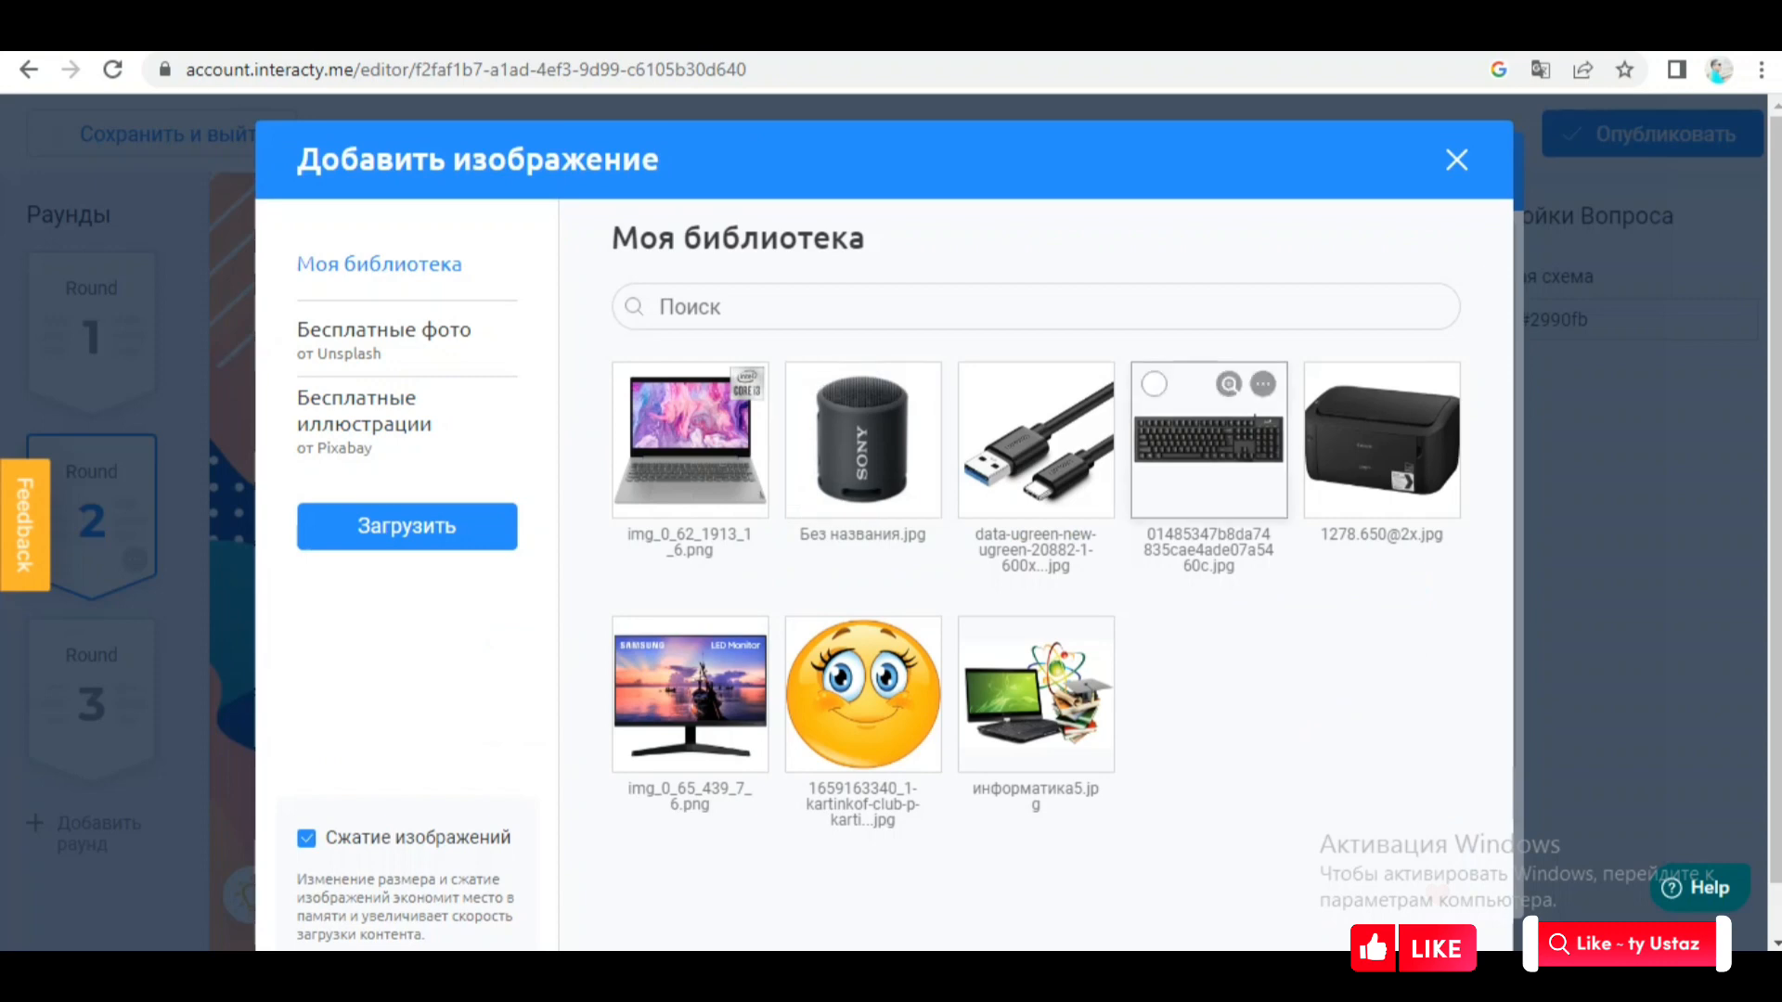
pyautogui.click(1209, 440)
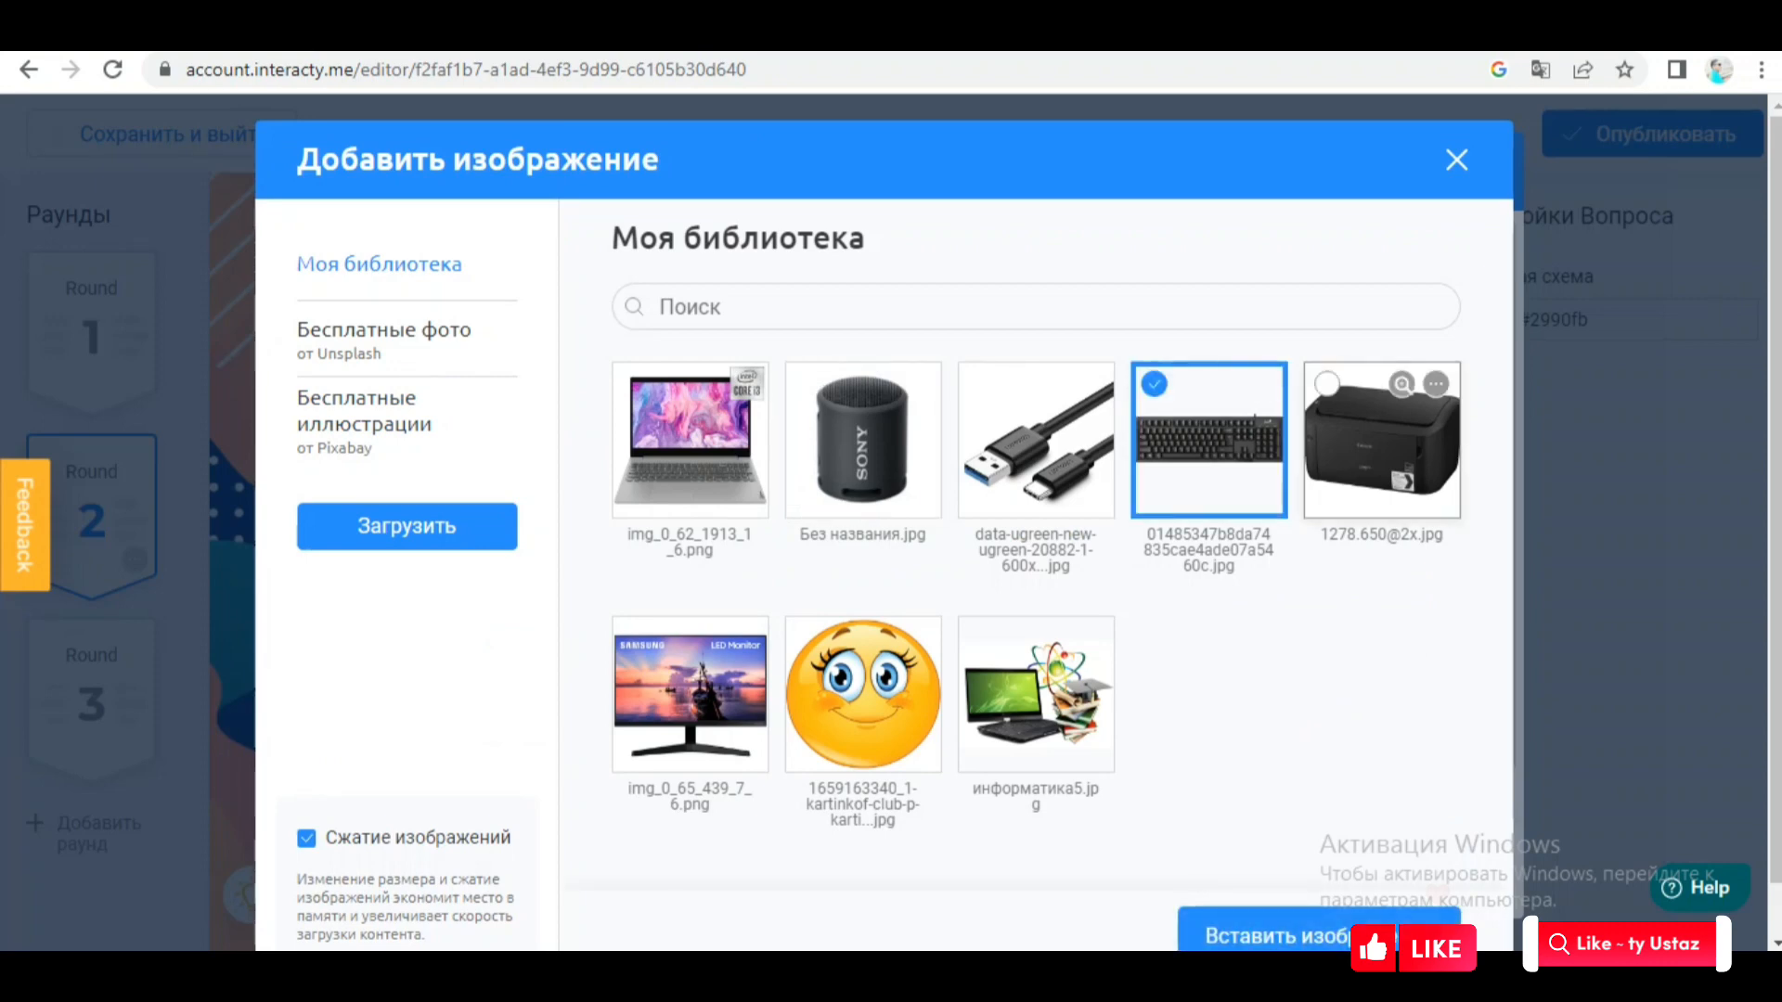
pyautogui.click(1382, 440)
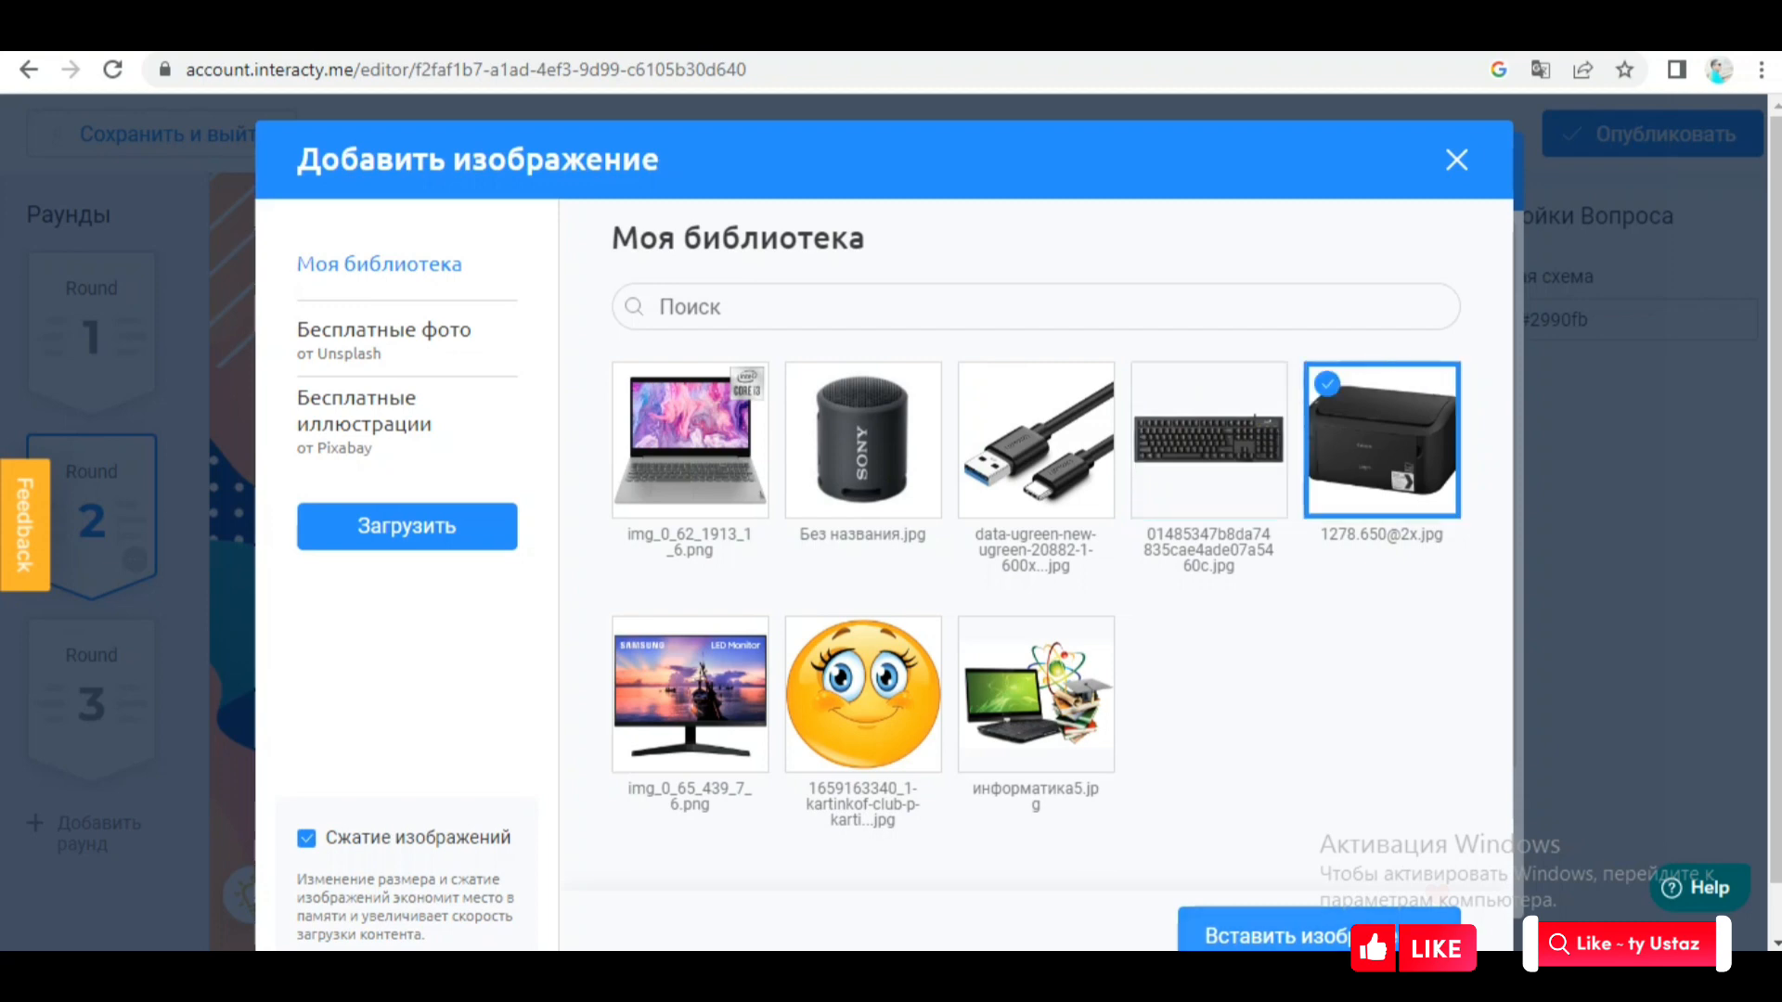
pyautogui.click(1276, 936)
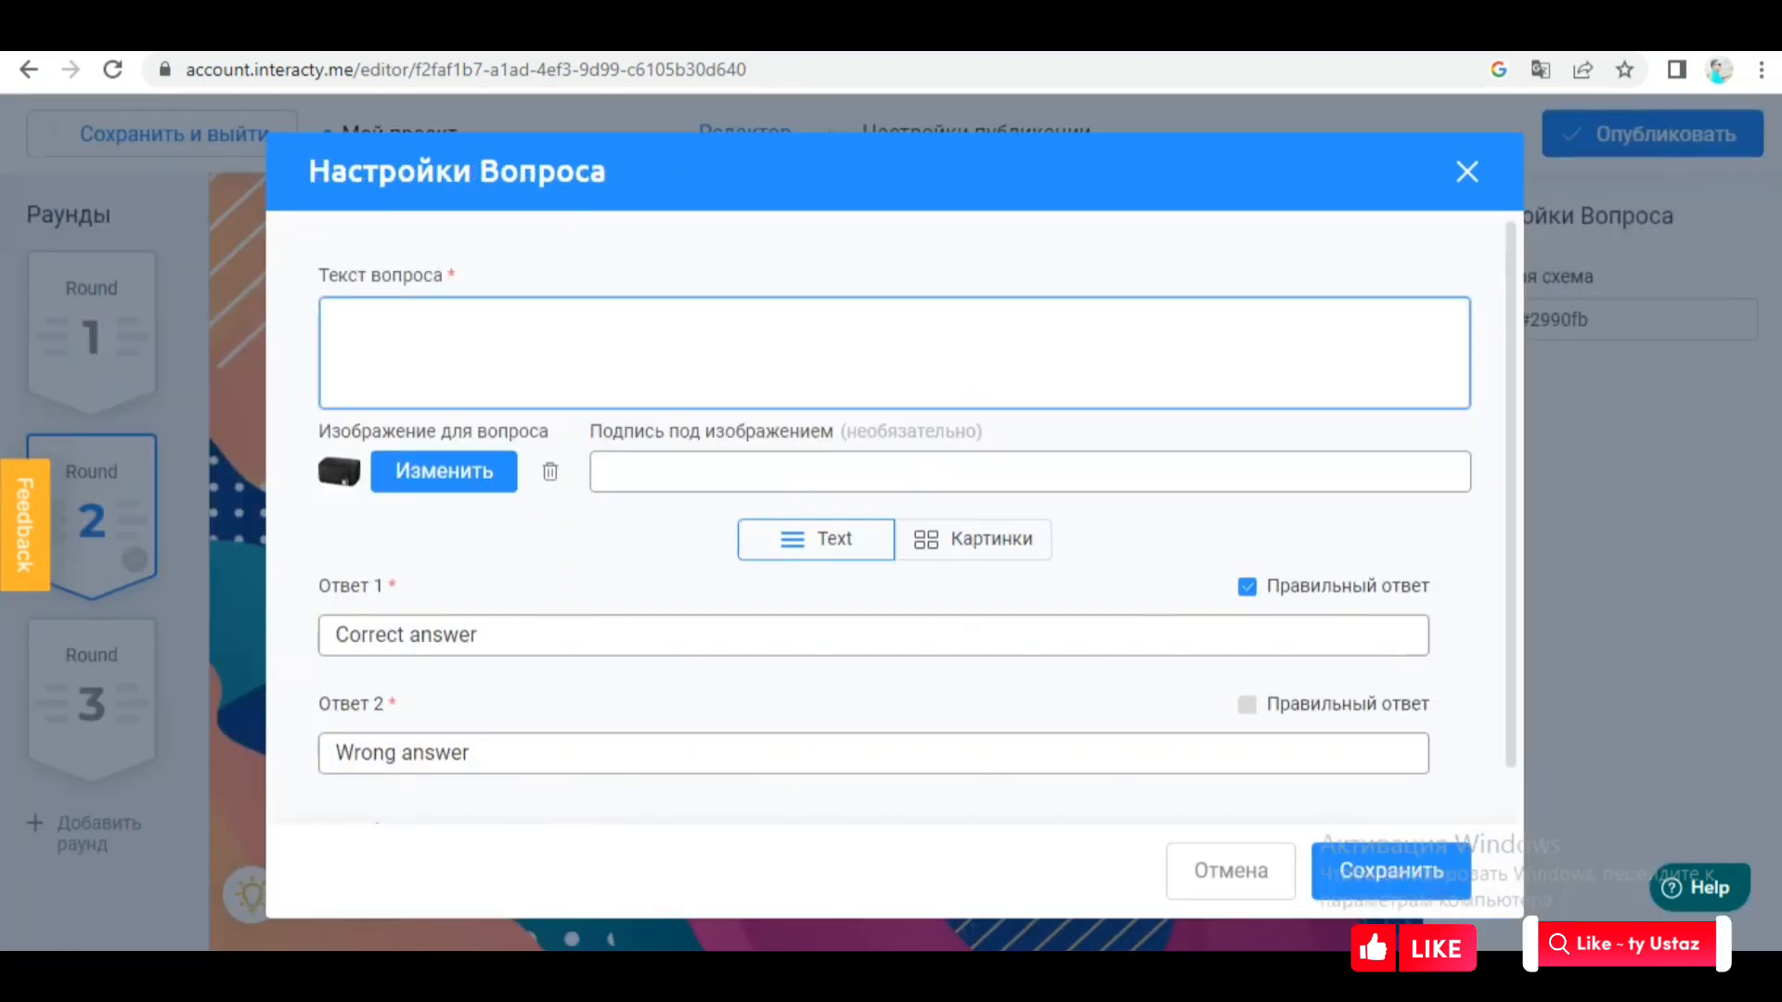
# Enter "Бұл құрылғының қызметі қандай?" as the question text
pyautogui.write('Бұл құр')
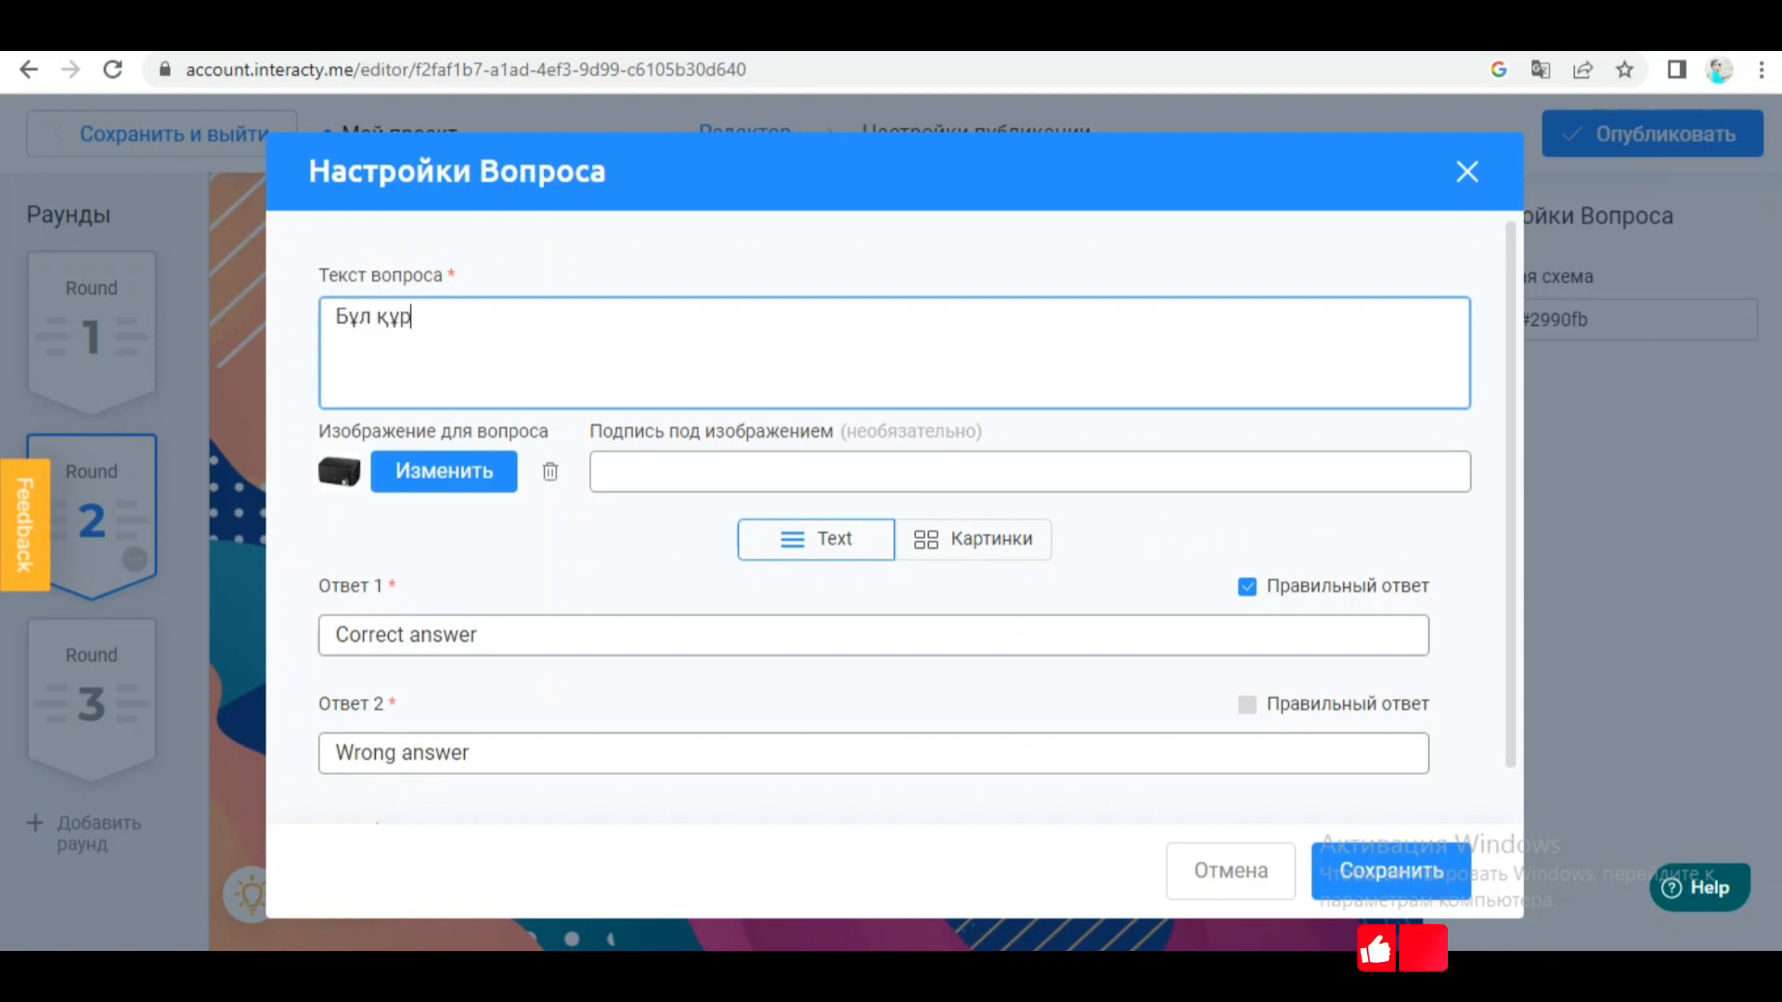
pyautogui.write('ылғының қ')
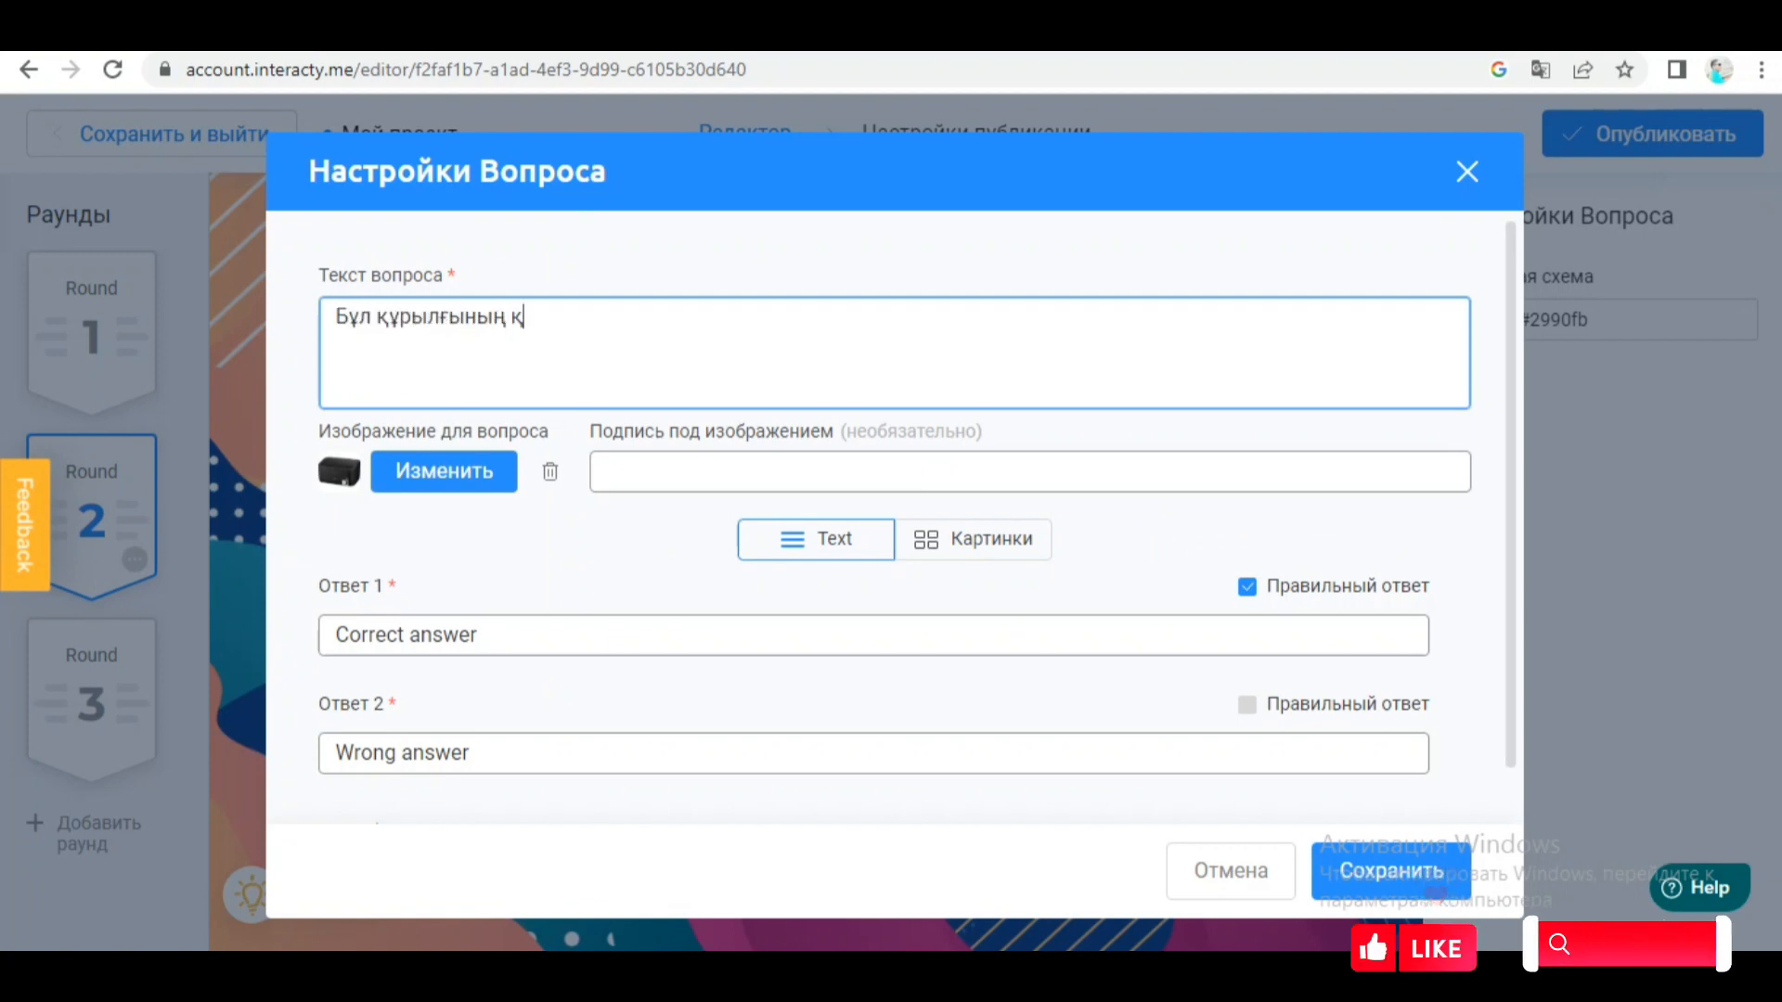
pyautogui.write('ызметі қандай')
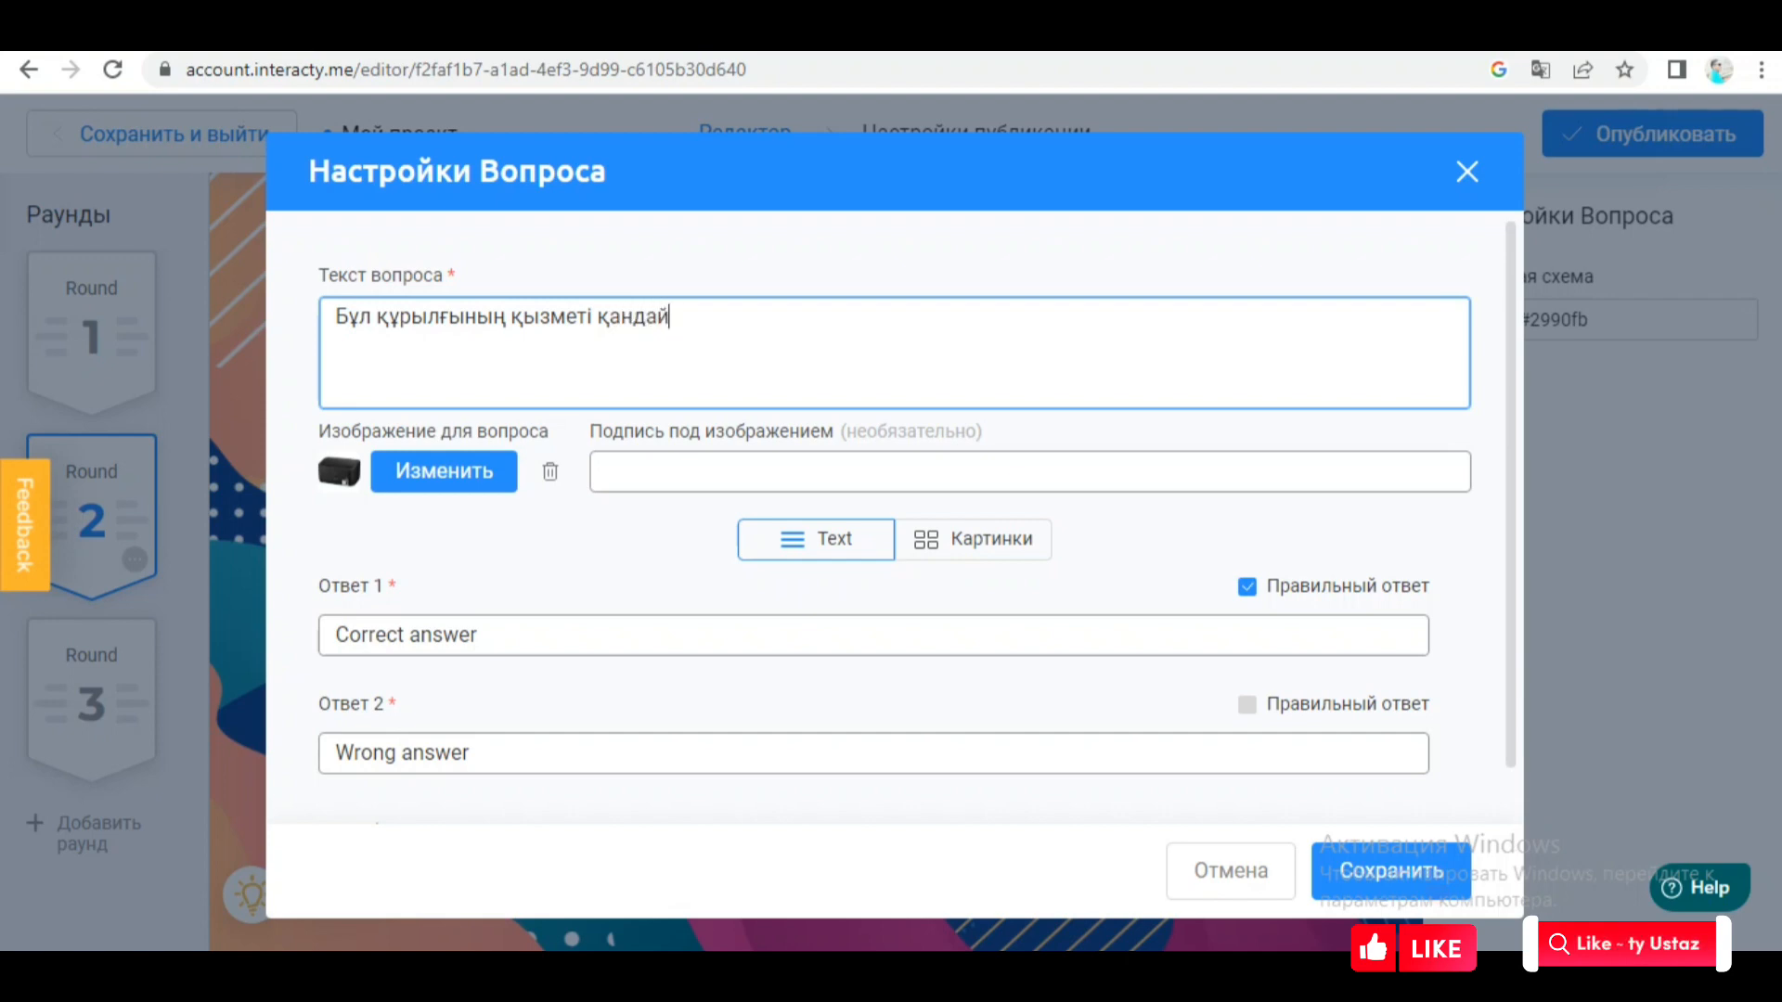
pyautogui.write('?')
# Replace the text of answer 1, the correct answer, with "Қағазды баспаға шығару"
pyautogui.click(471, 635)
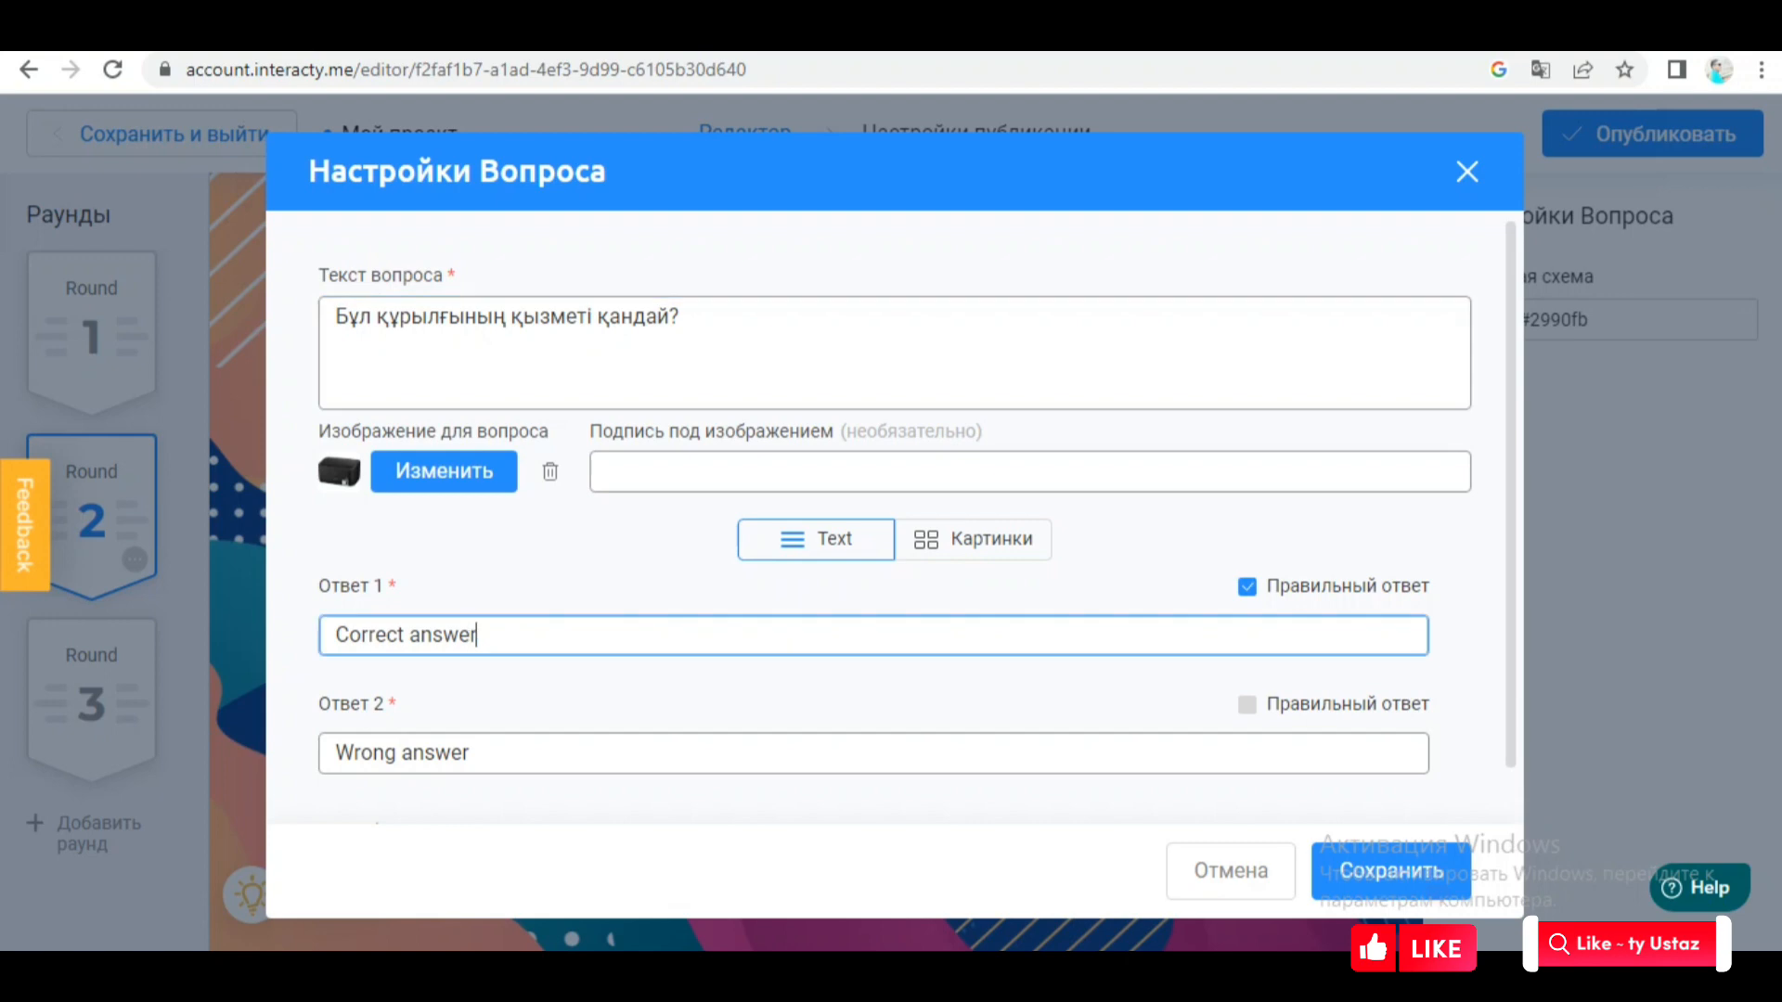
pyautogui.hotkey('ctrl', 'shift', 'Left')
pyautogui.hotkey('ctrl', 'shift', 'Left')
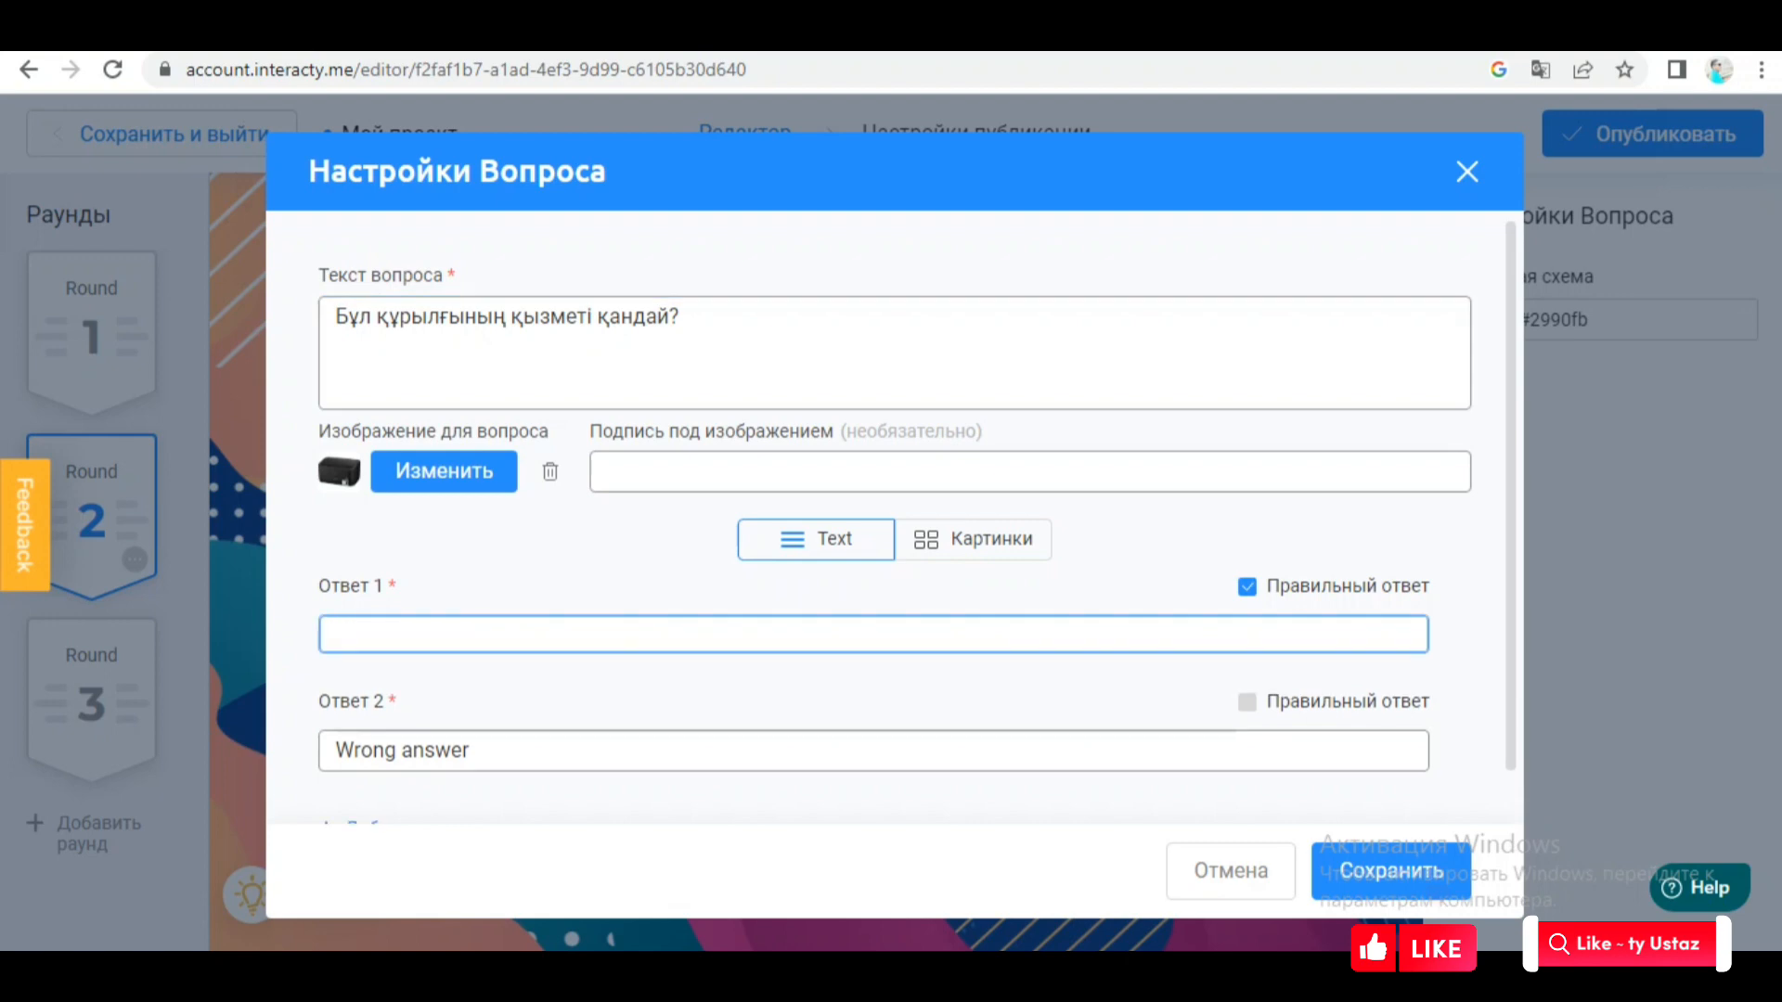
pyautogui.write('Қағазды баспаға шығару')
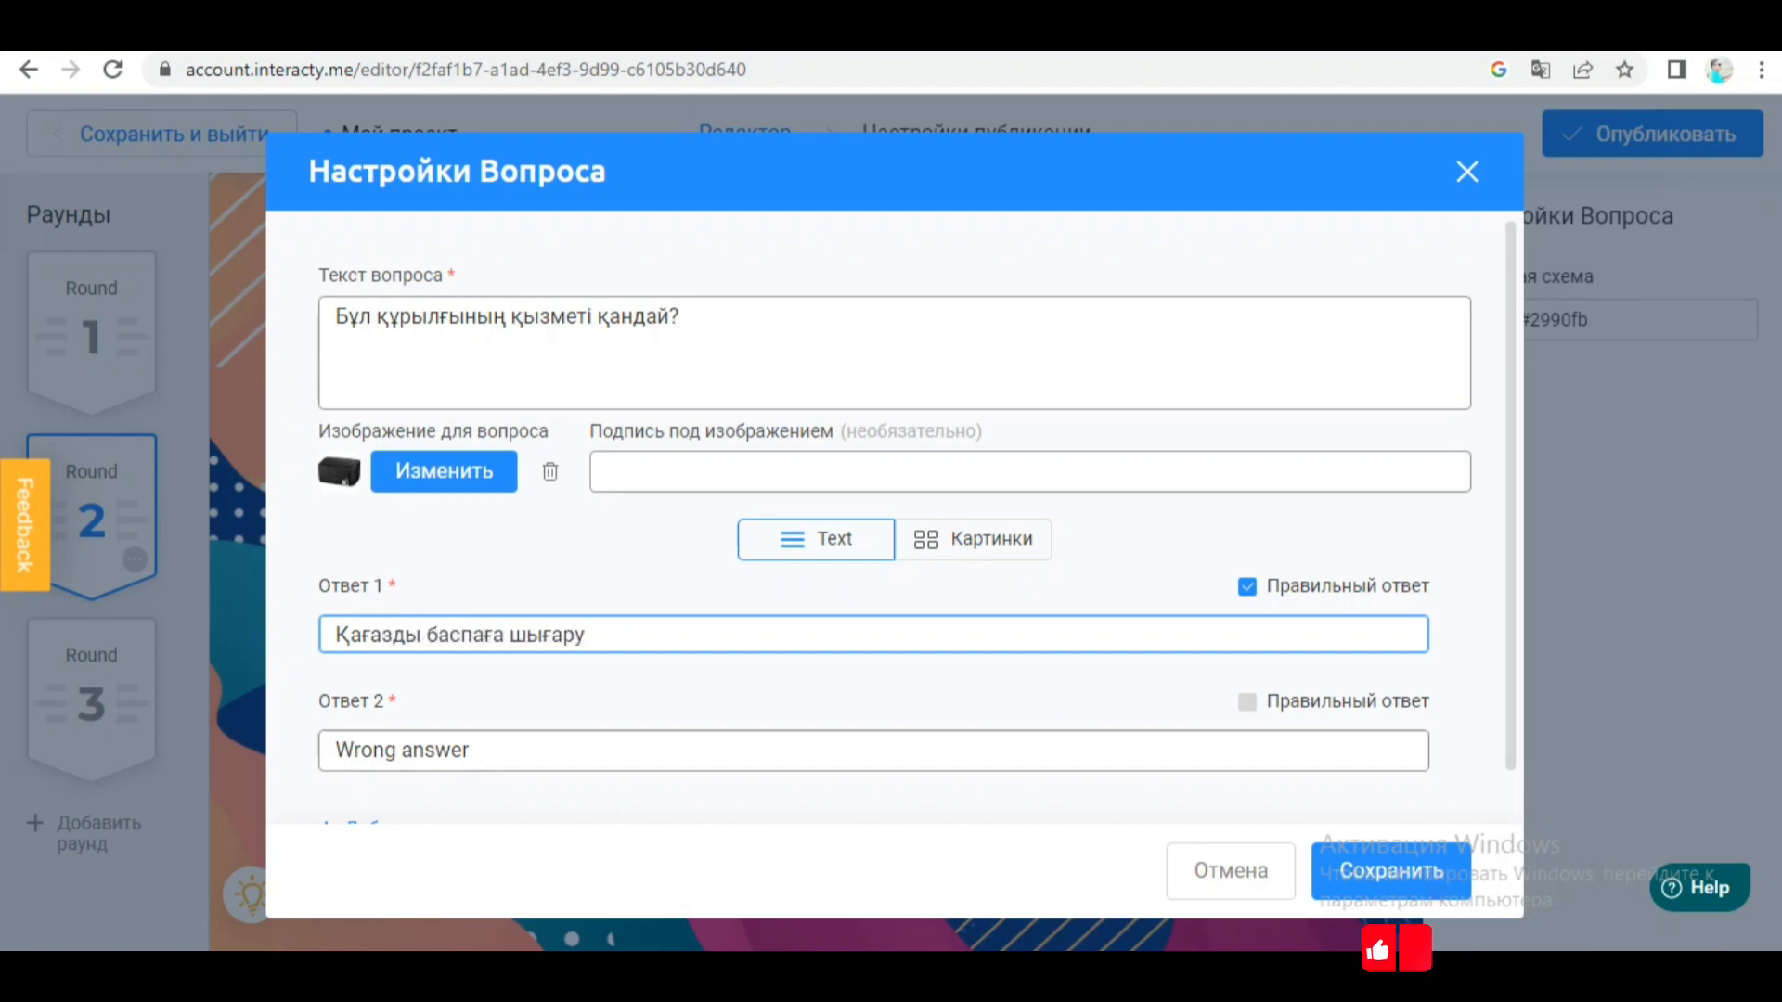
# Replace the text of answer 2 with "мәтінді теру" and save the question
pyautogui.click(374, 750)
pyautogui.moveTo(471, 750); pyautogui.dragTo(334, 750)
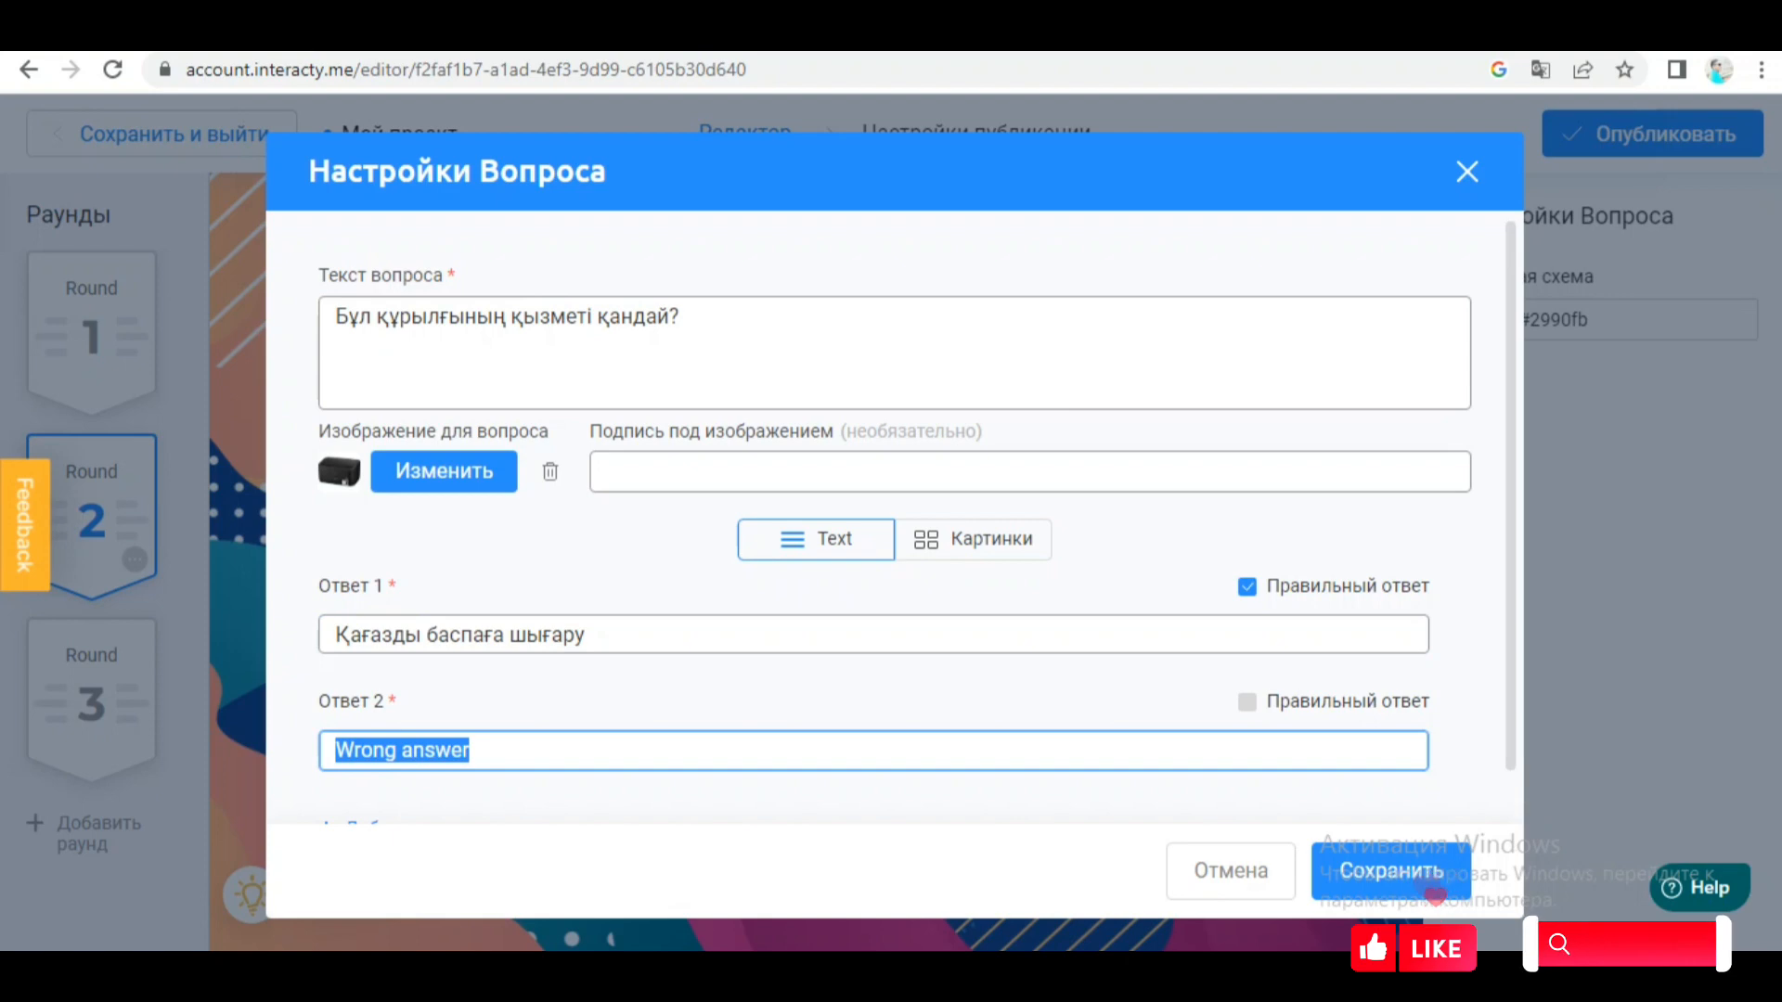
pyautogui.press('BackSpace')
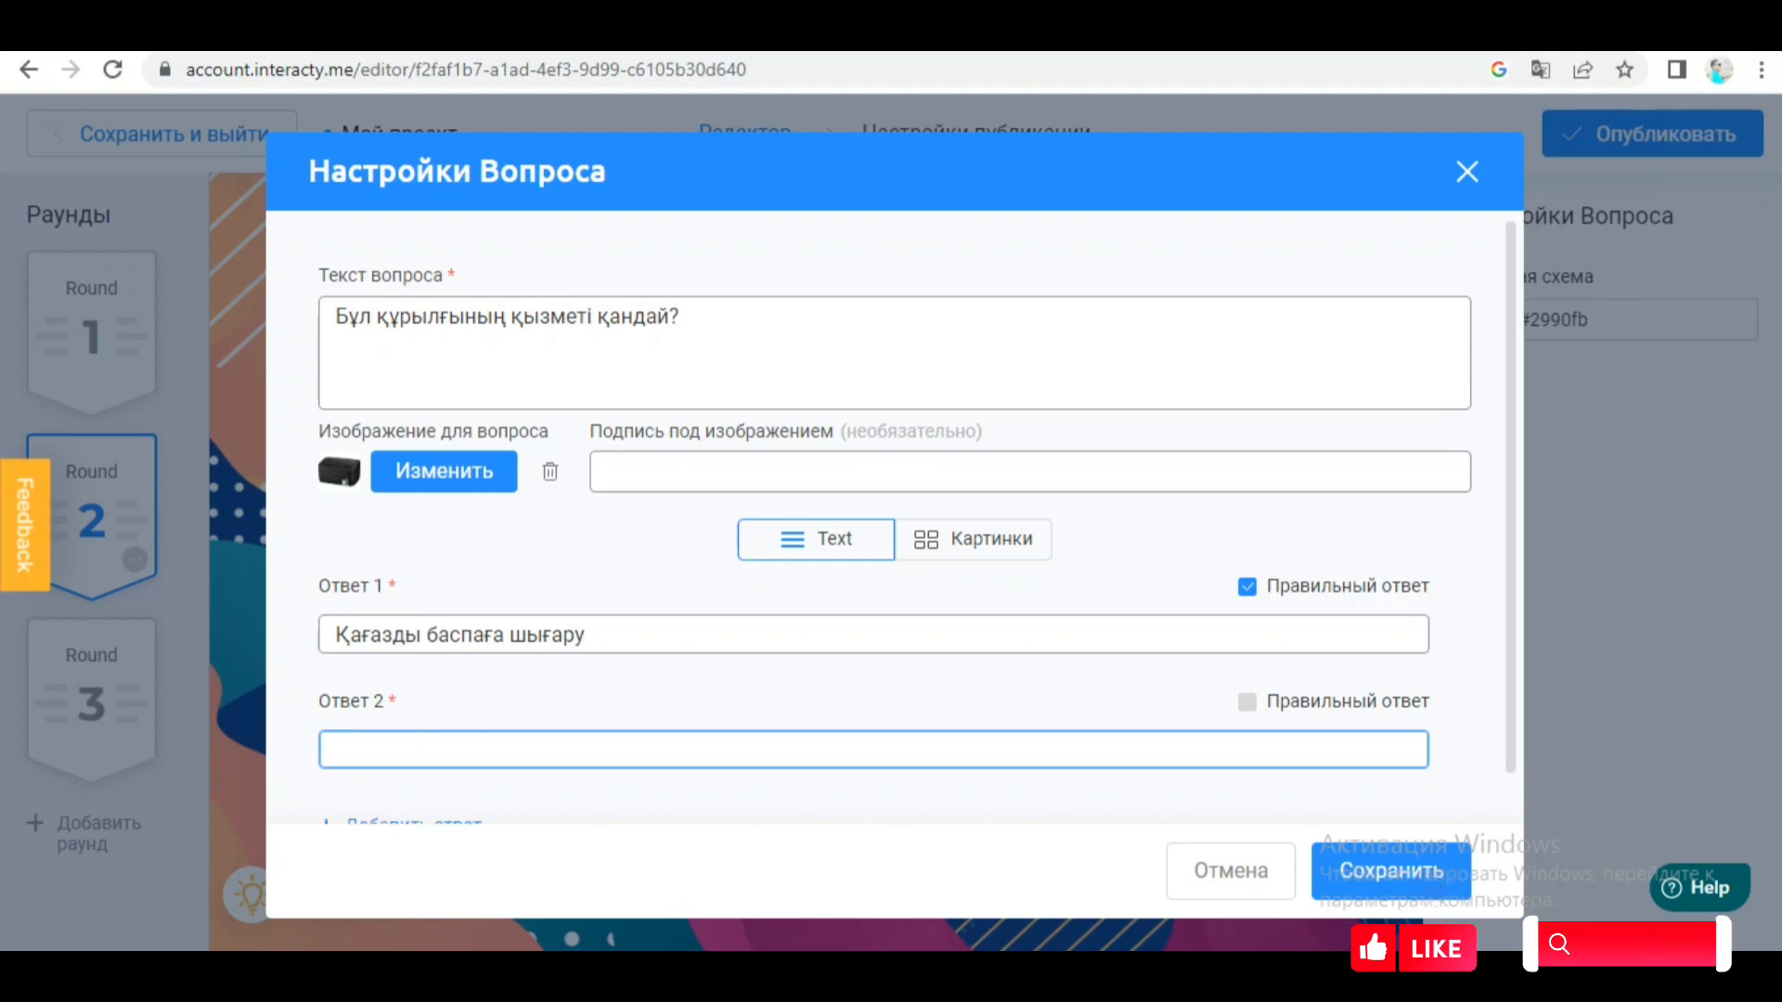
pyautogui.write('П')
pyautogui.press('BackSpace')
pyautogui.write('мә')
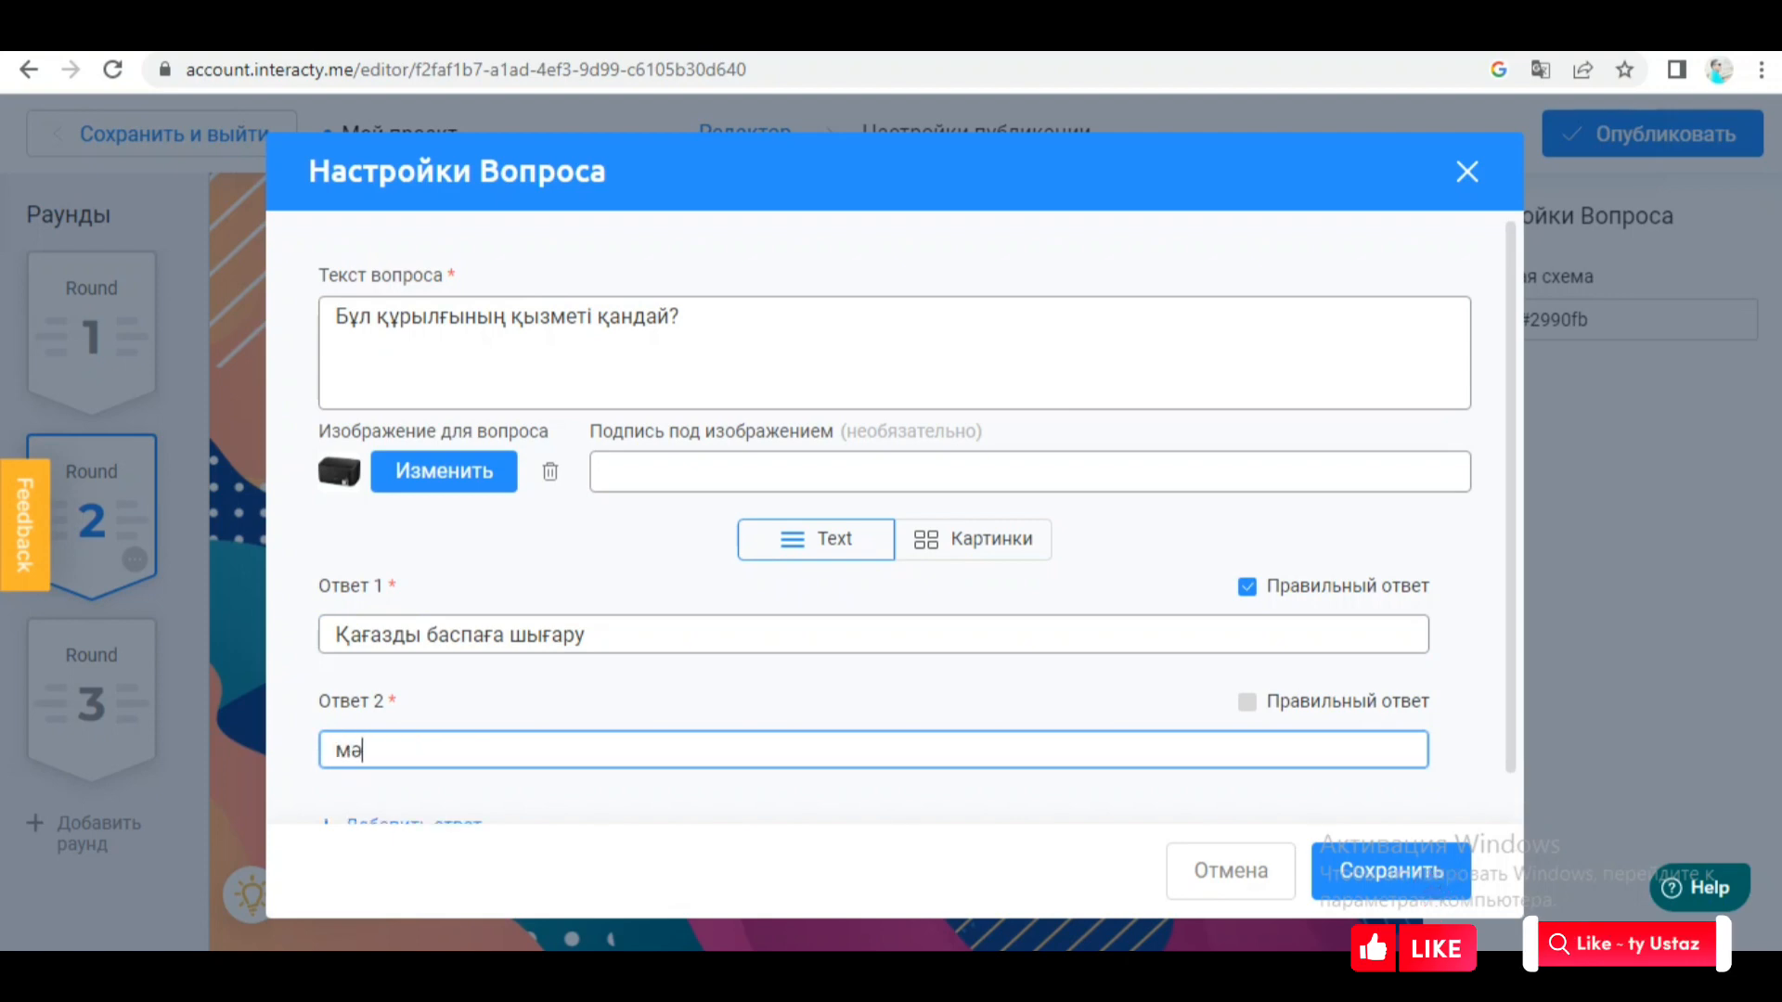
pyautogui.write('тінді теру')
pyautogui.click(1392, 871)
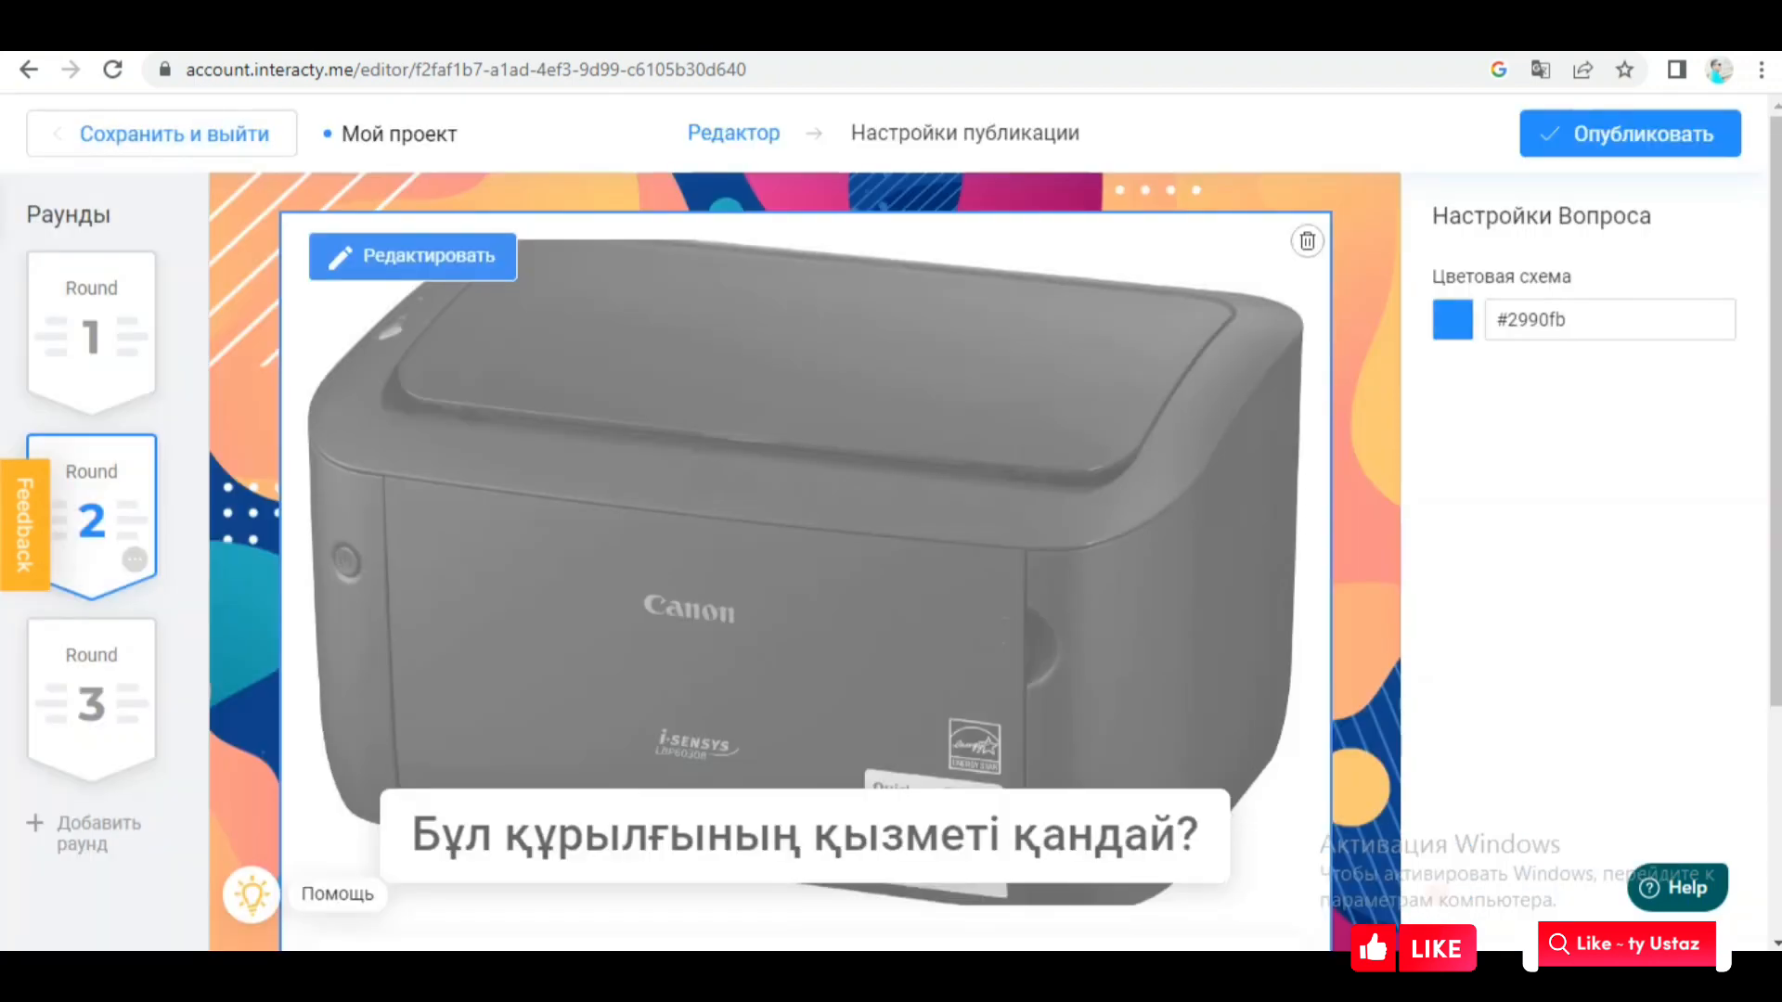
pyautogui.scroll(-3, 806, 557)
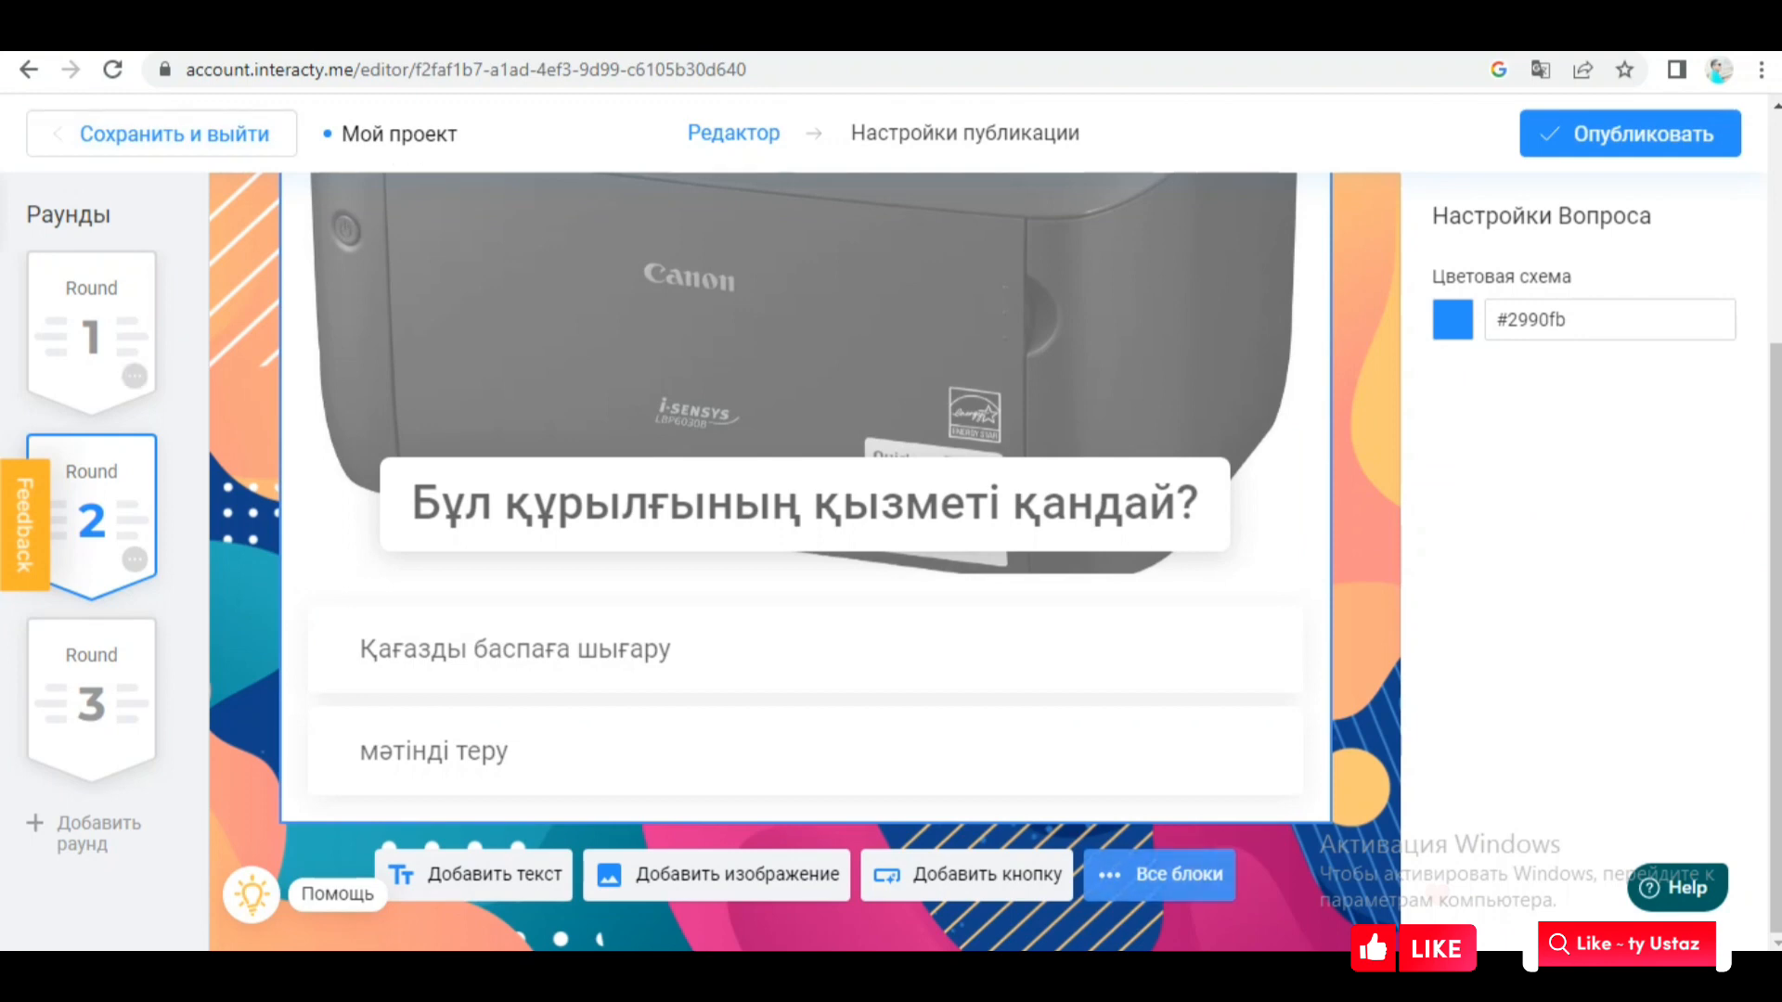
# Add a question block from the text question template to round 1
pyautogui.click(90, 334)
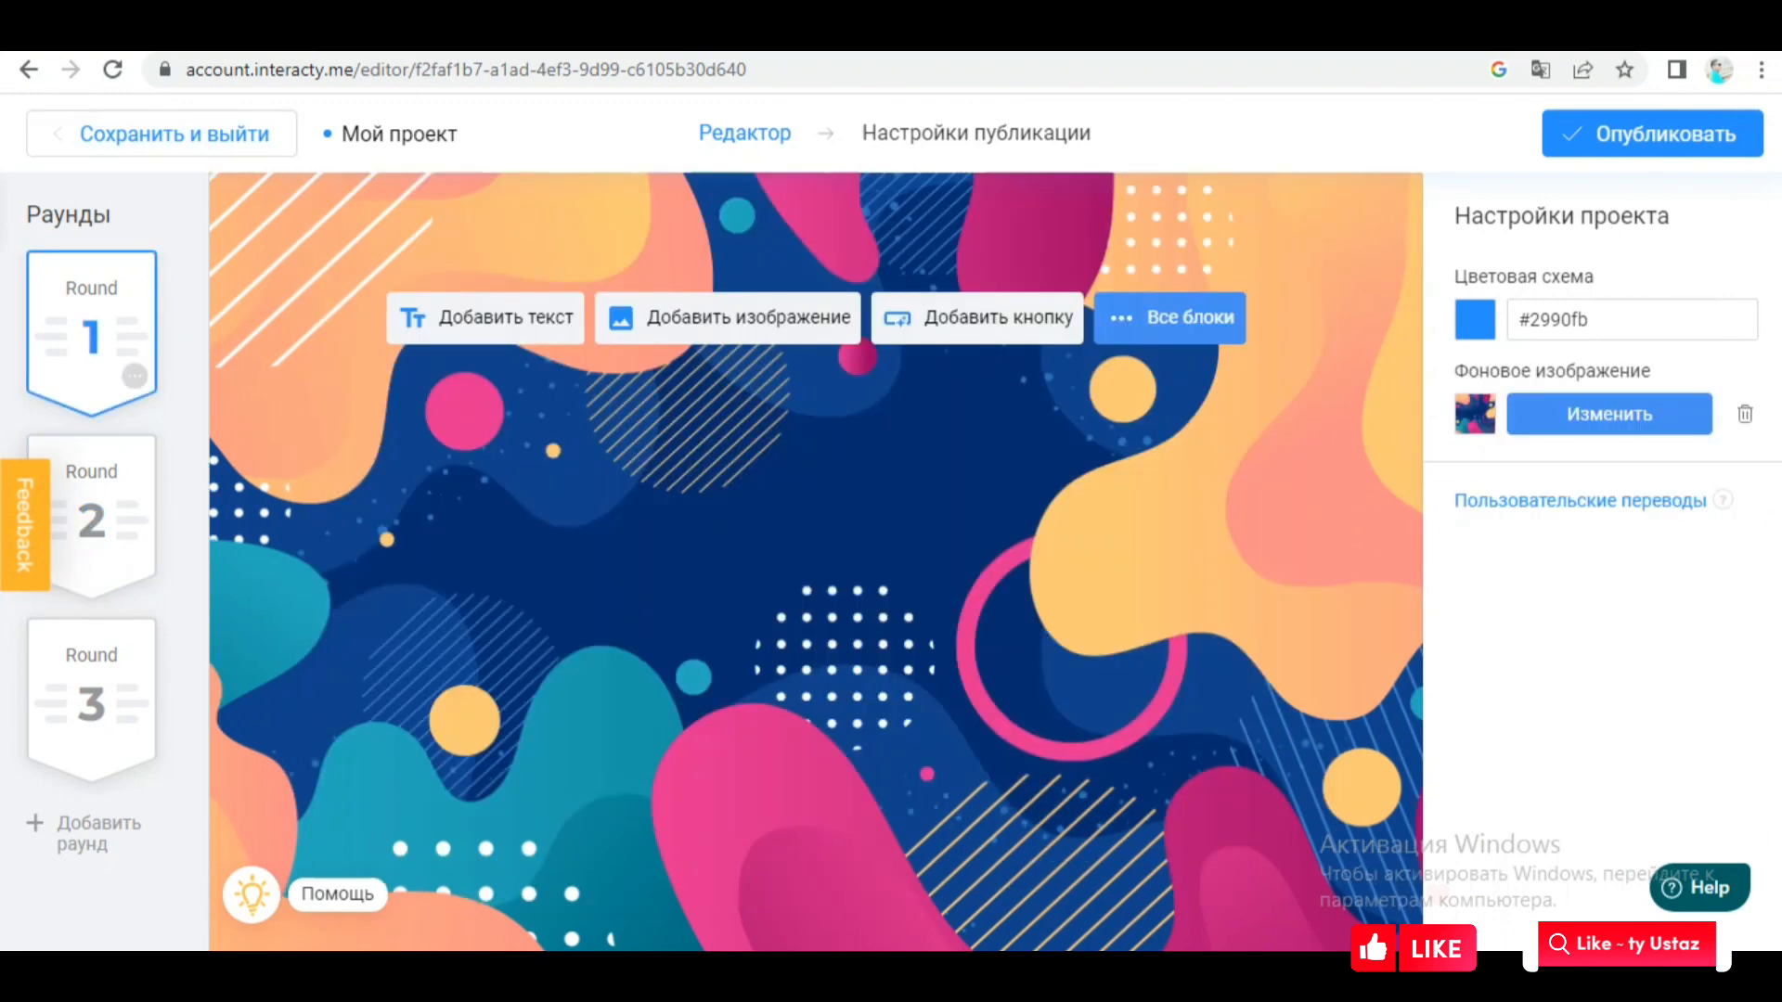
pyautogui.click(1170, 317)
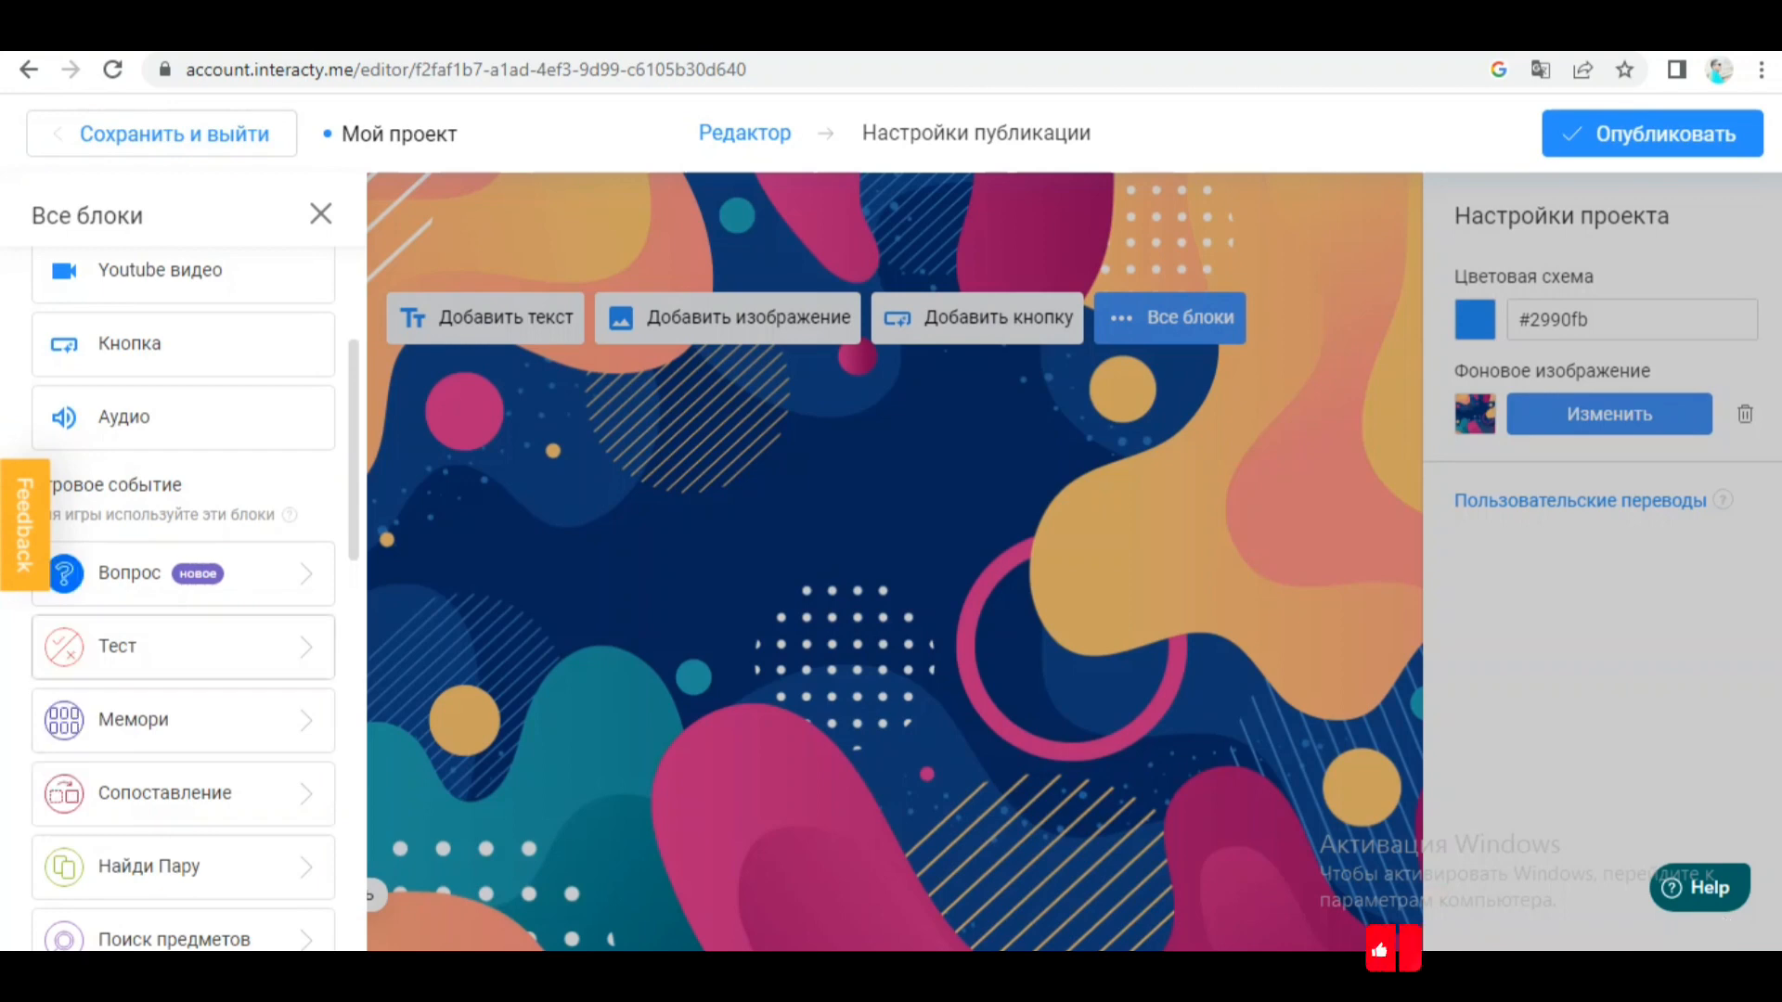
pyautogui.click(183, 573)
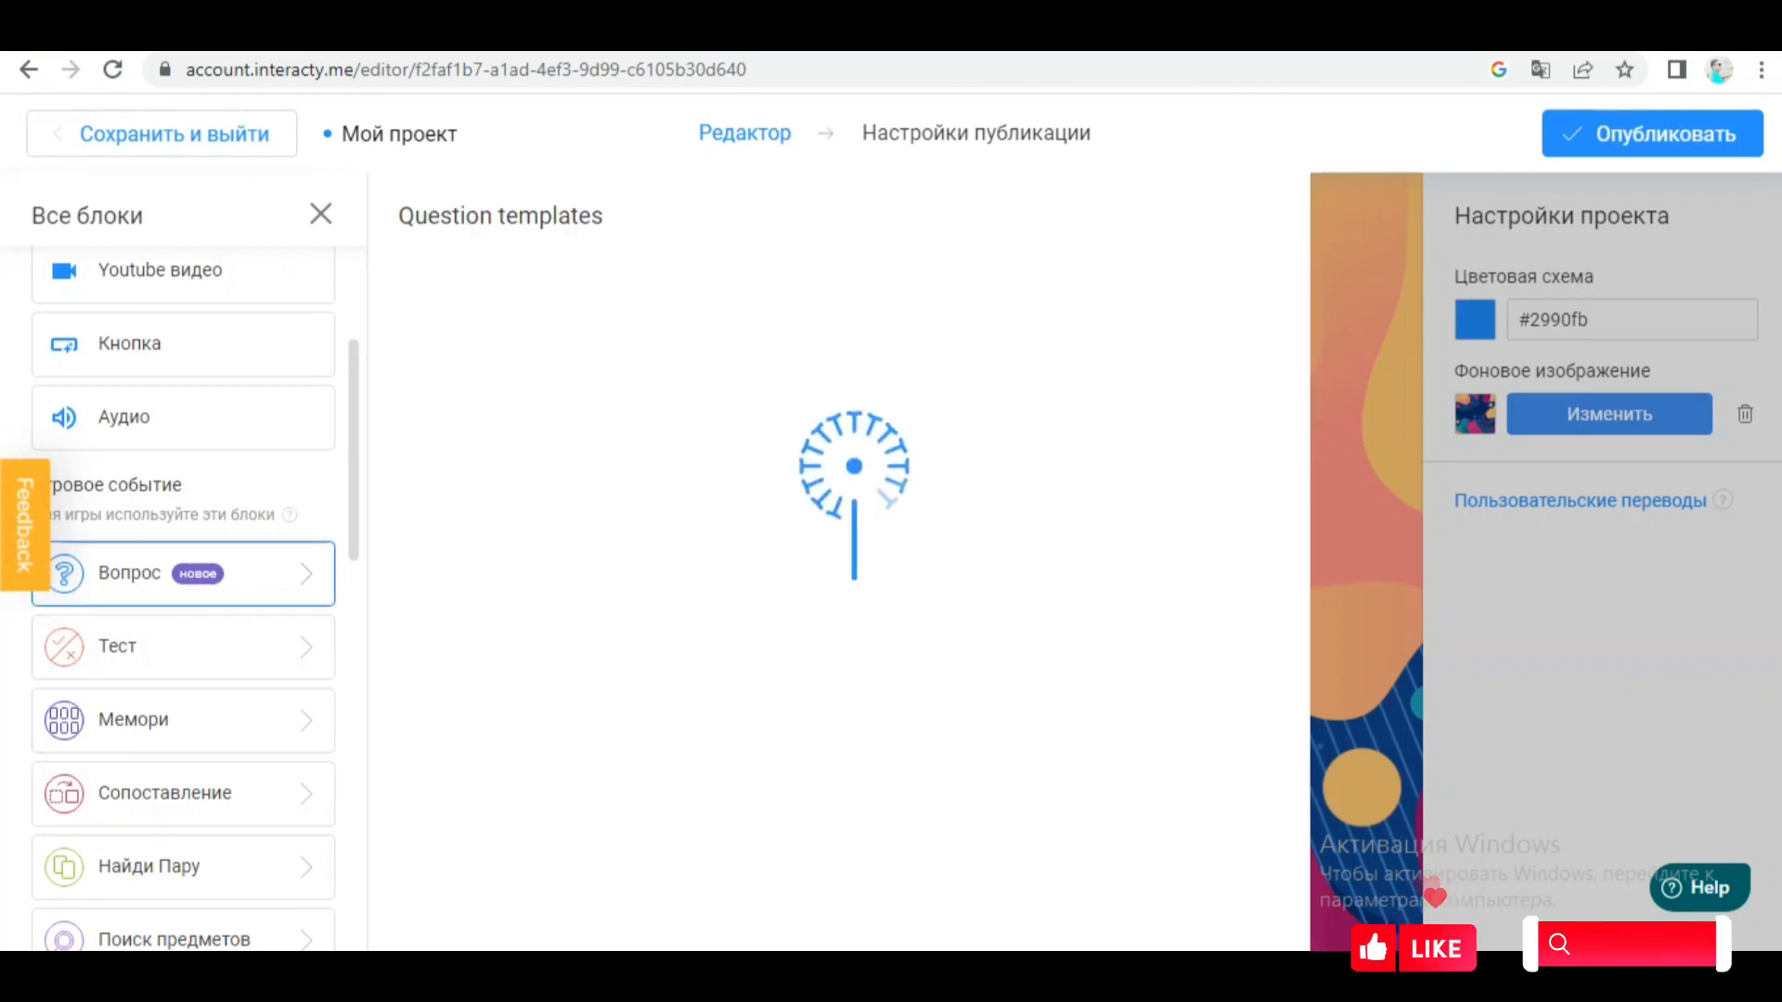
pyautogui.click(594, 420)
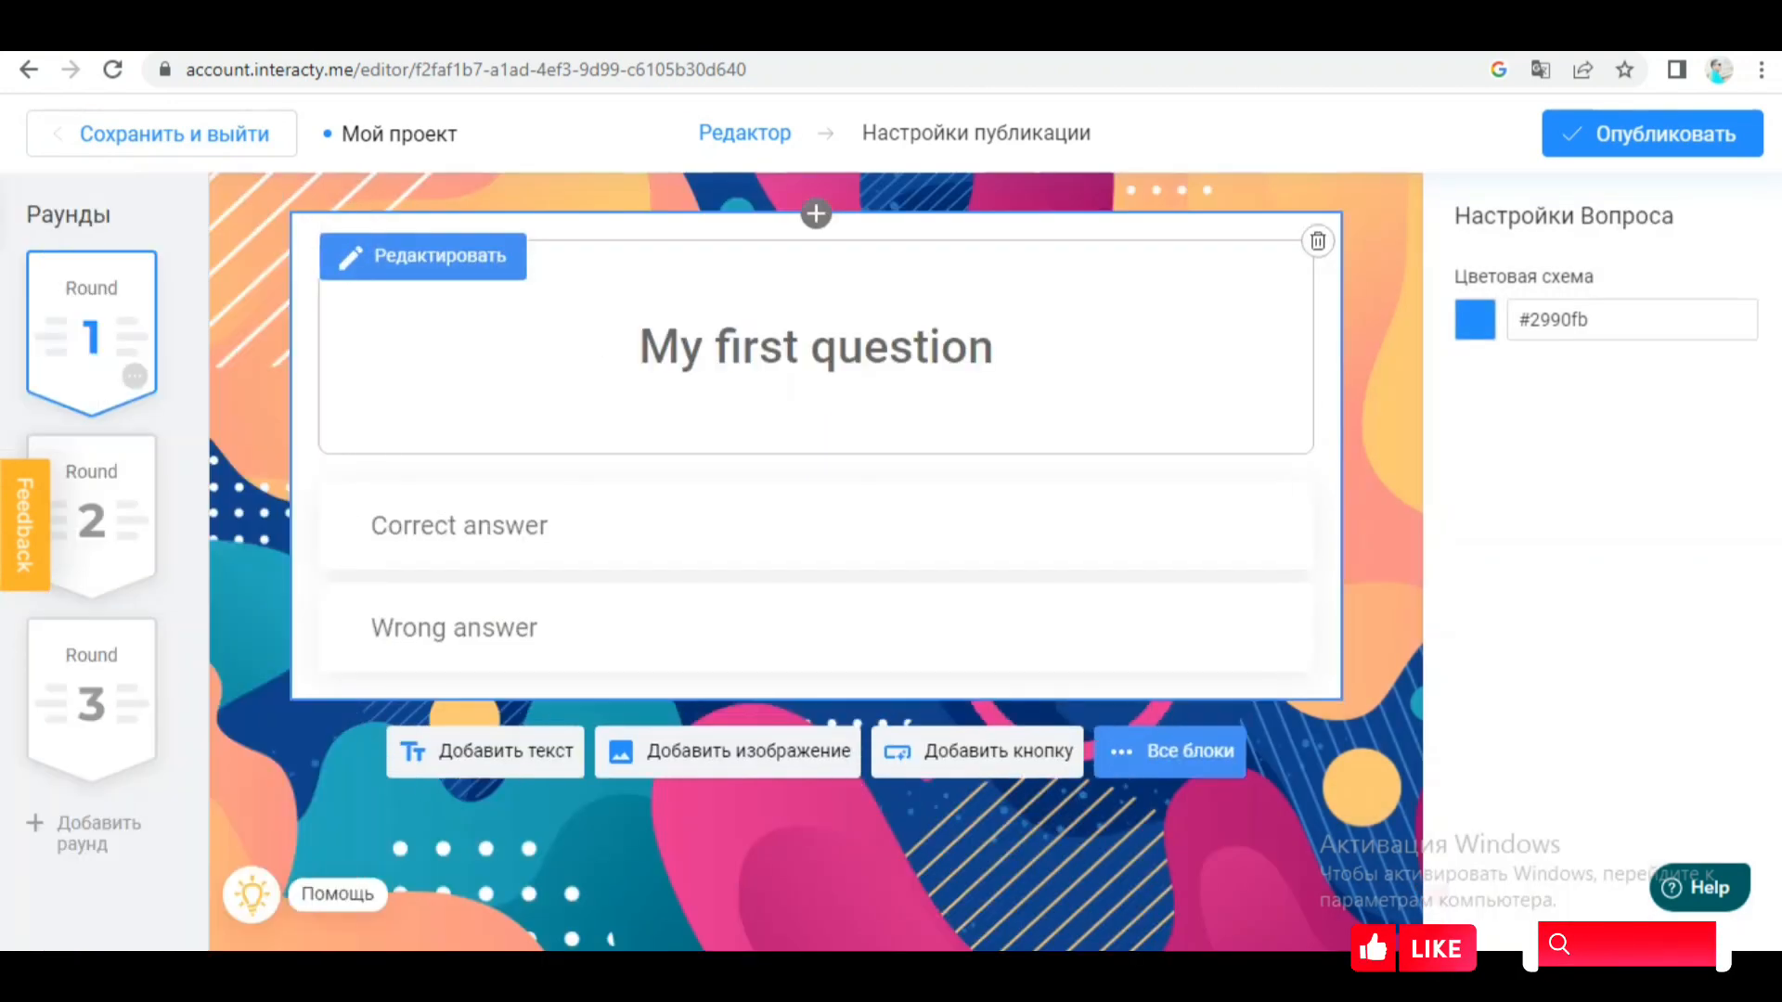
# Clear the placeholder question text in round 1 and attach the speaker picture "Без названия.jpg" from the image library
pyautogui.click(423, 256)
pyautogui.moveTo(501, 319); pyautogui.dragTo(332, 317)
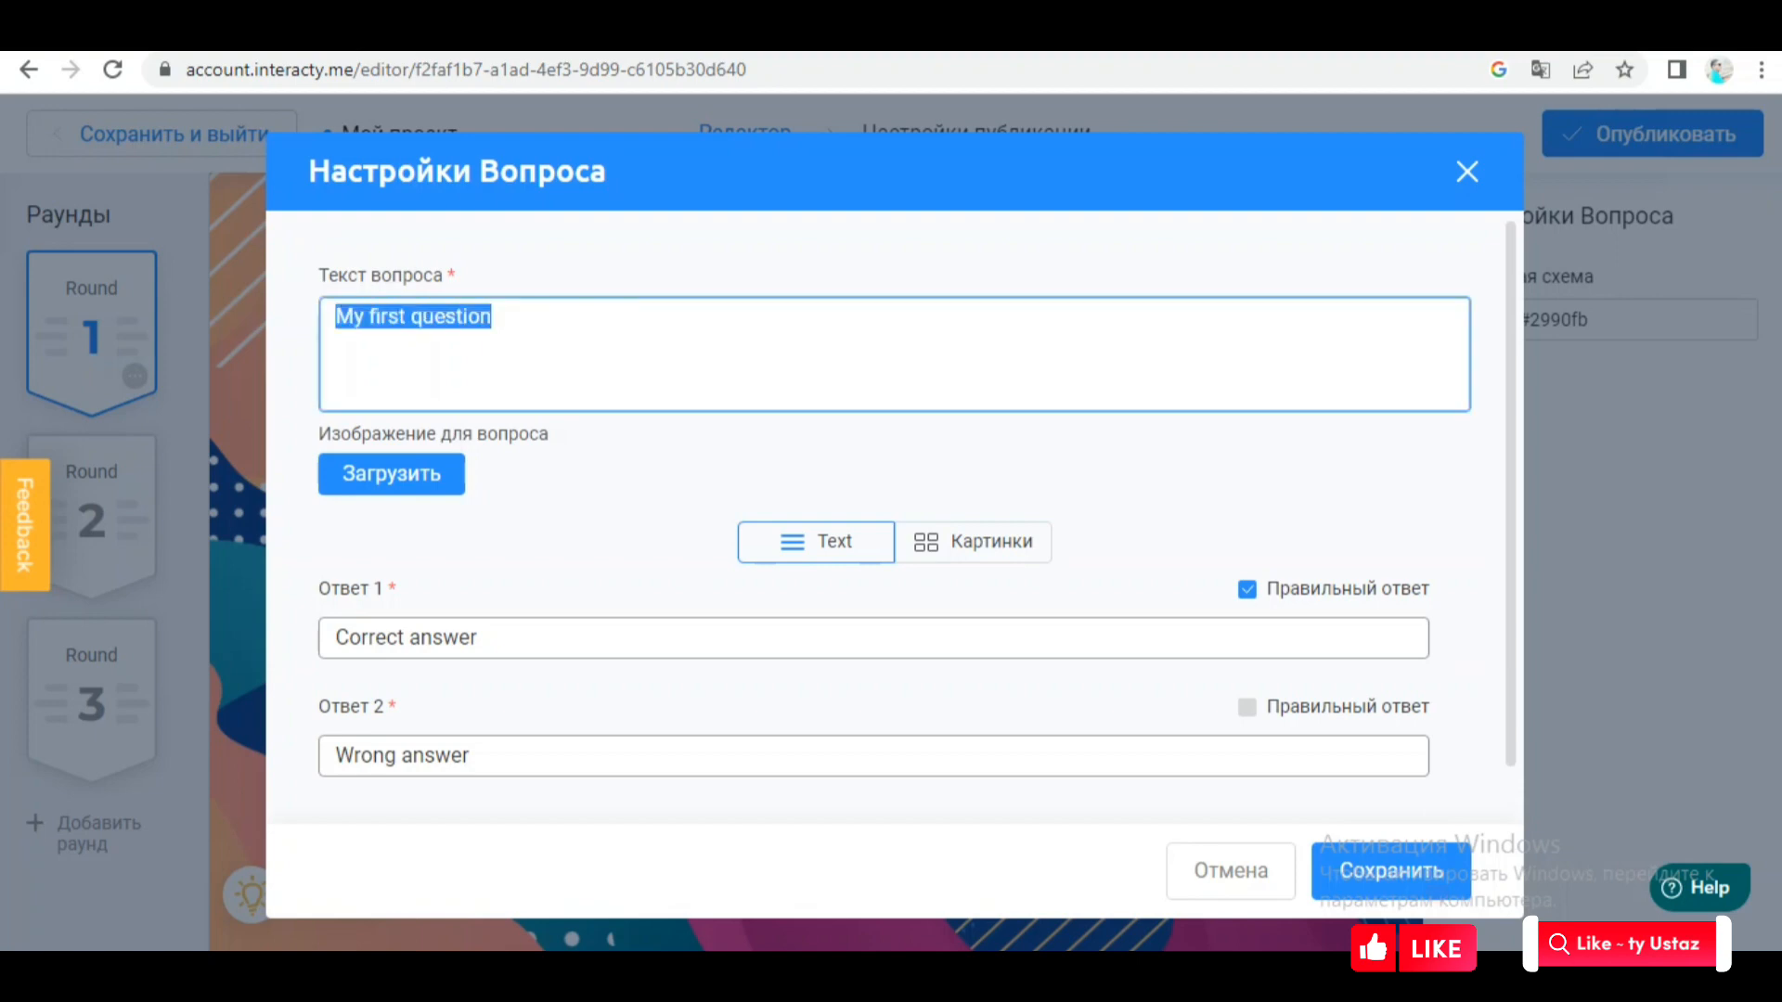
pyautogui.press('BackSpace')
pyautogui.click(390, 471)
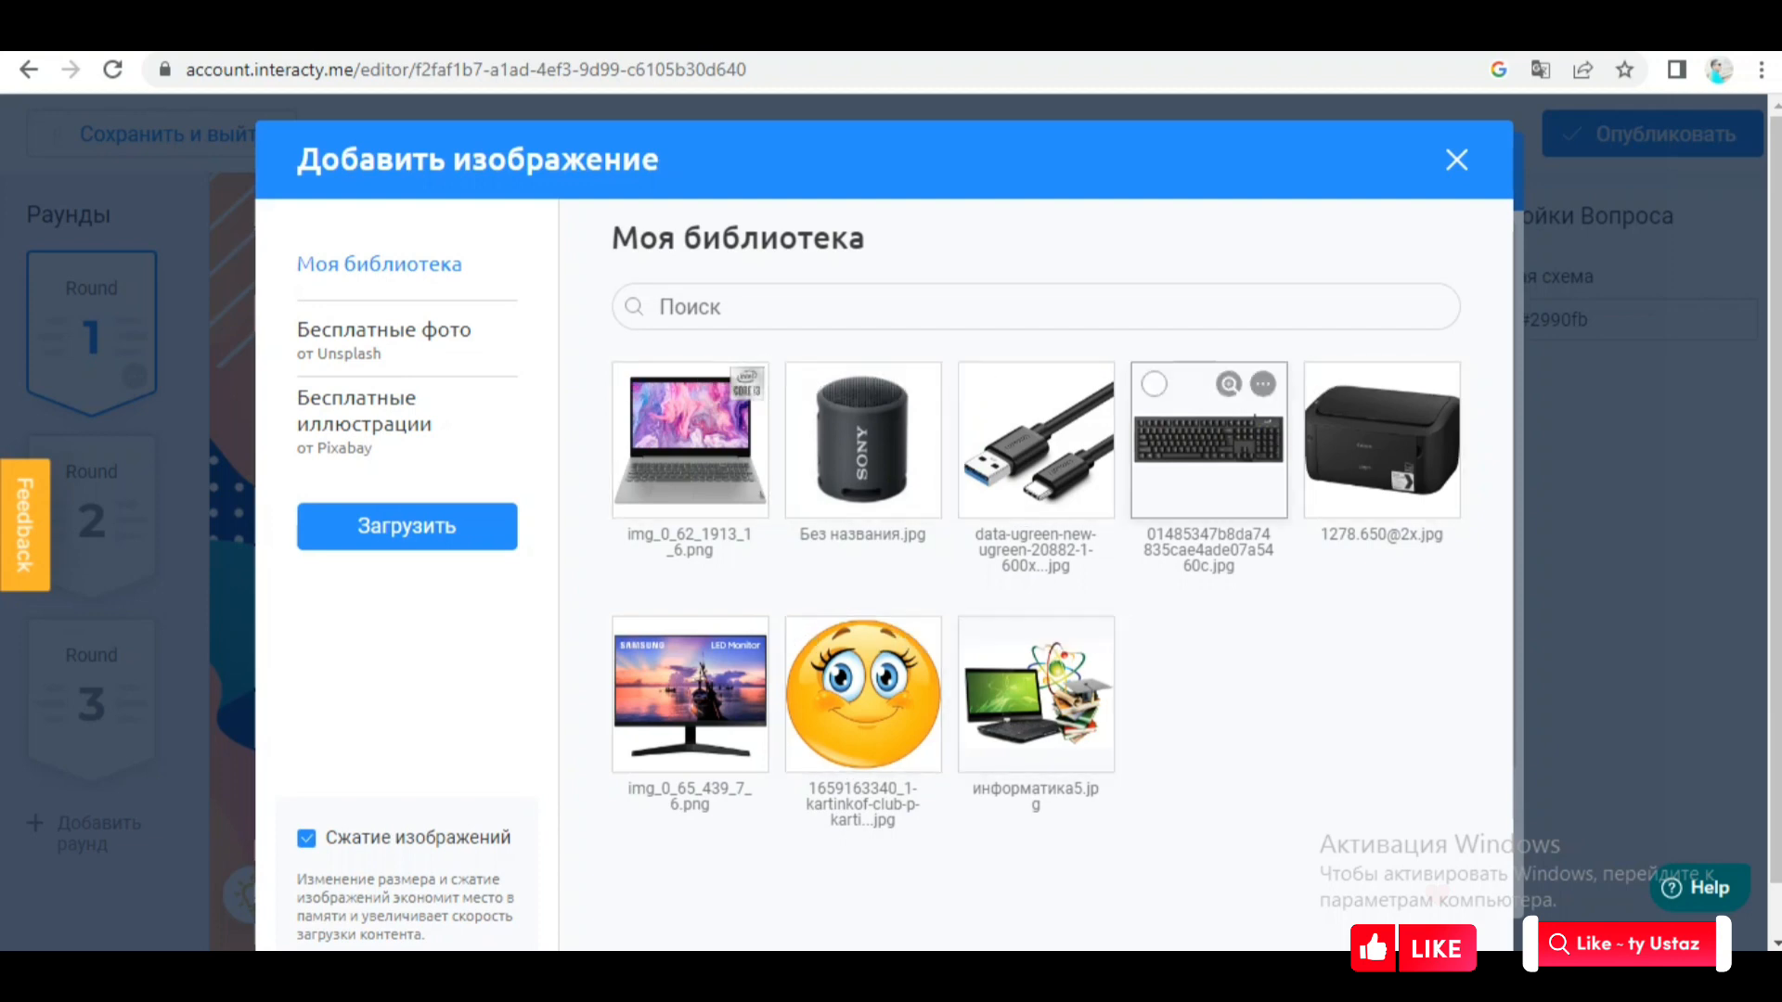
pyautogui.click(1036, 694)
pyautogui.scroll(-1, 1035, 353)
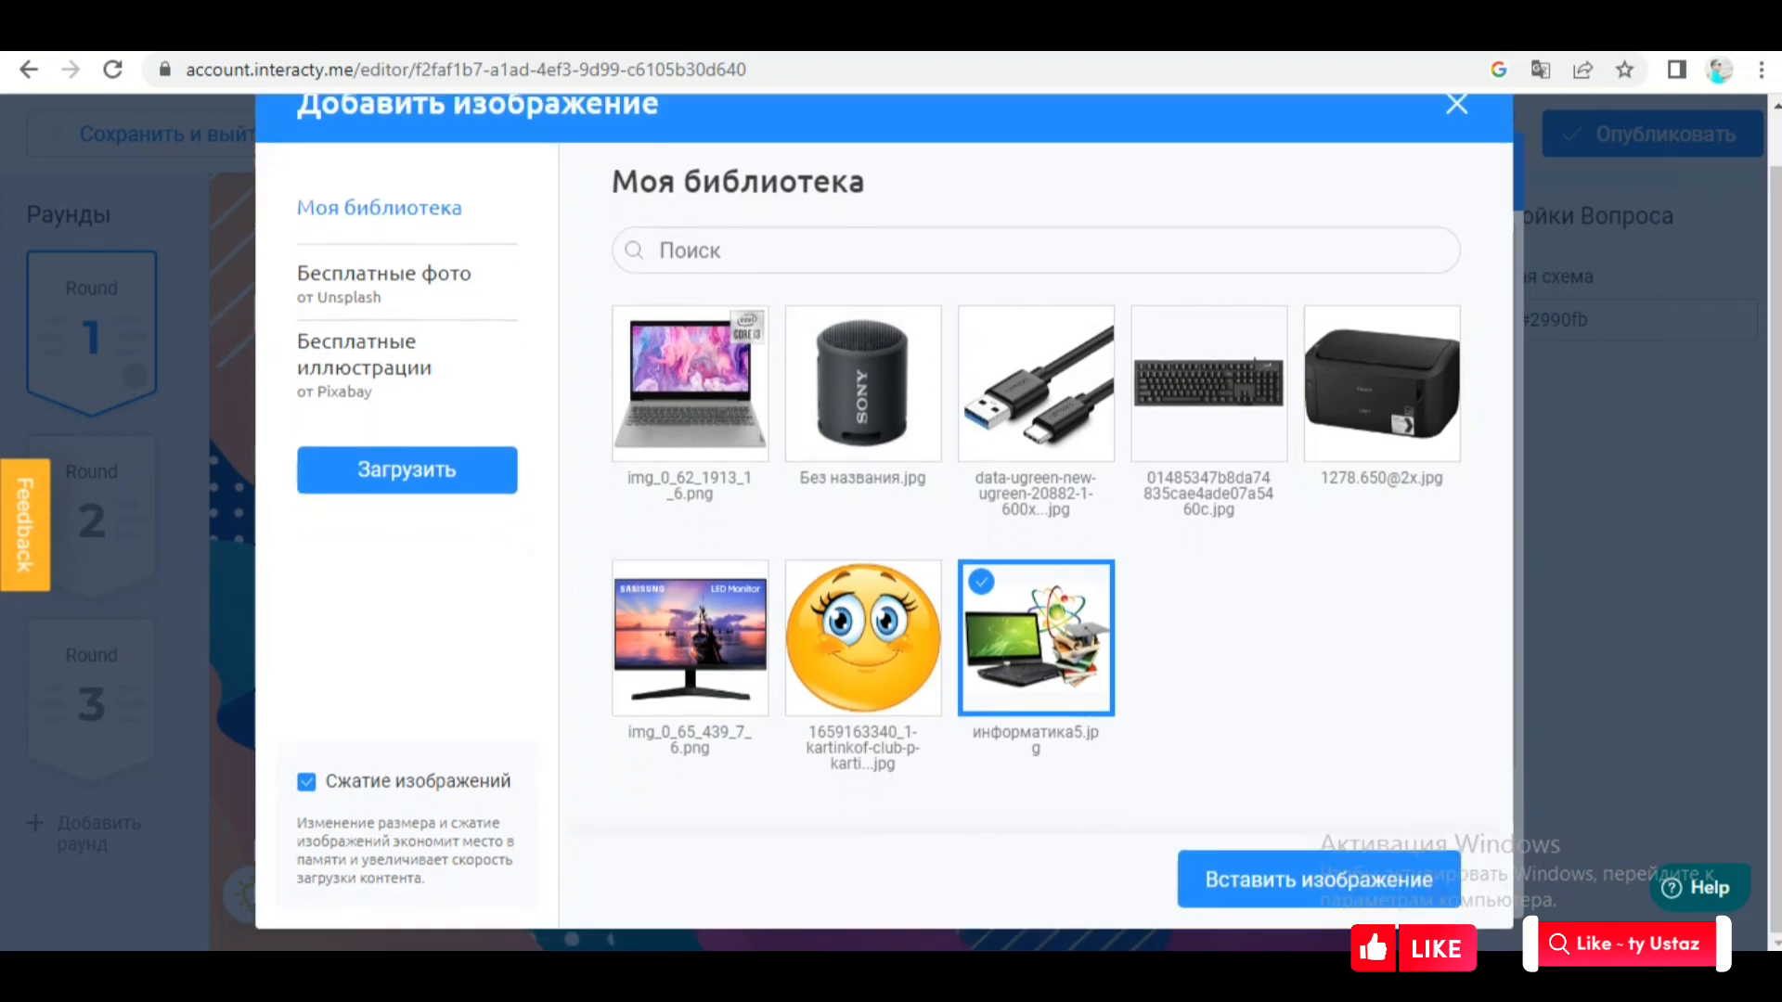
pyautogui.click(1036, 390)
pyautogui.click(863, 389)
pyautogui.click(1318, 879)
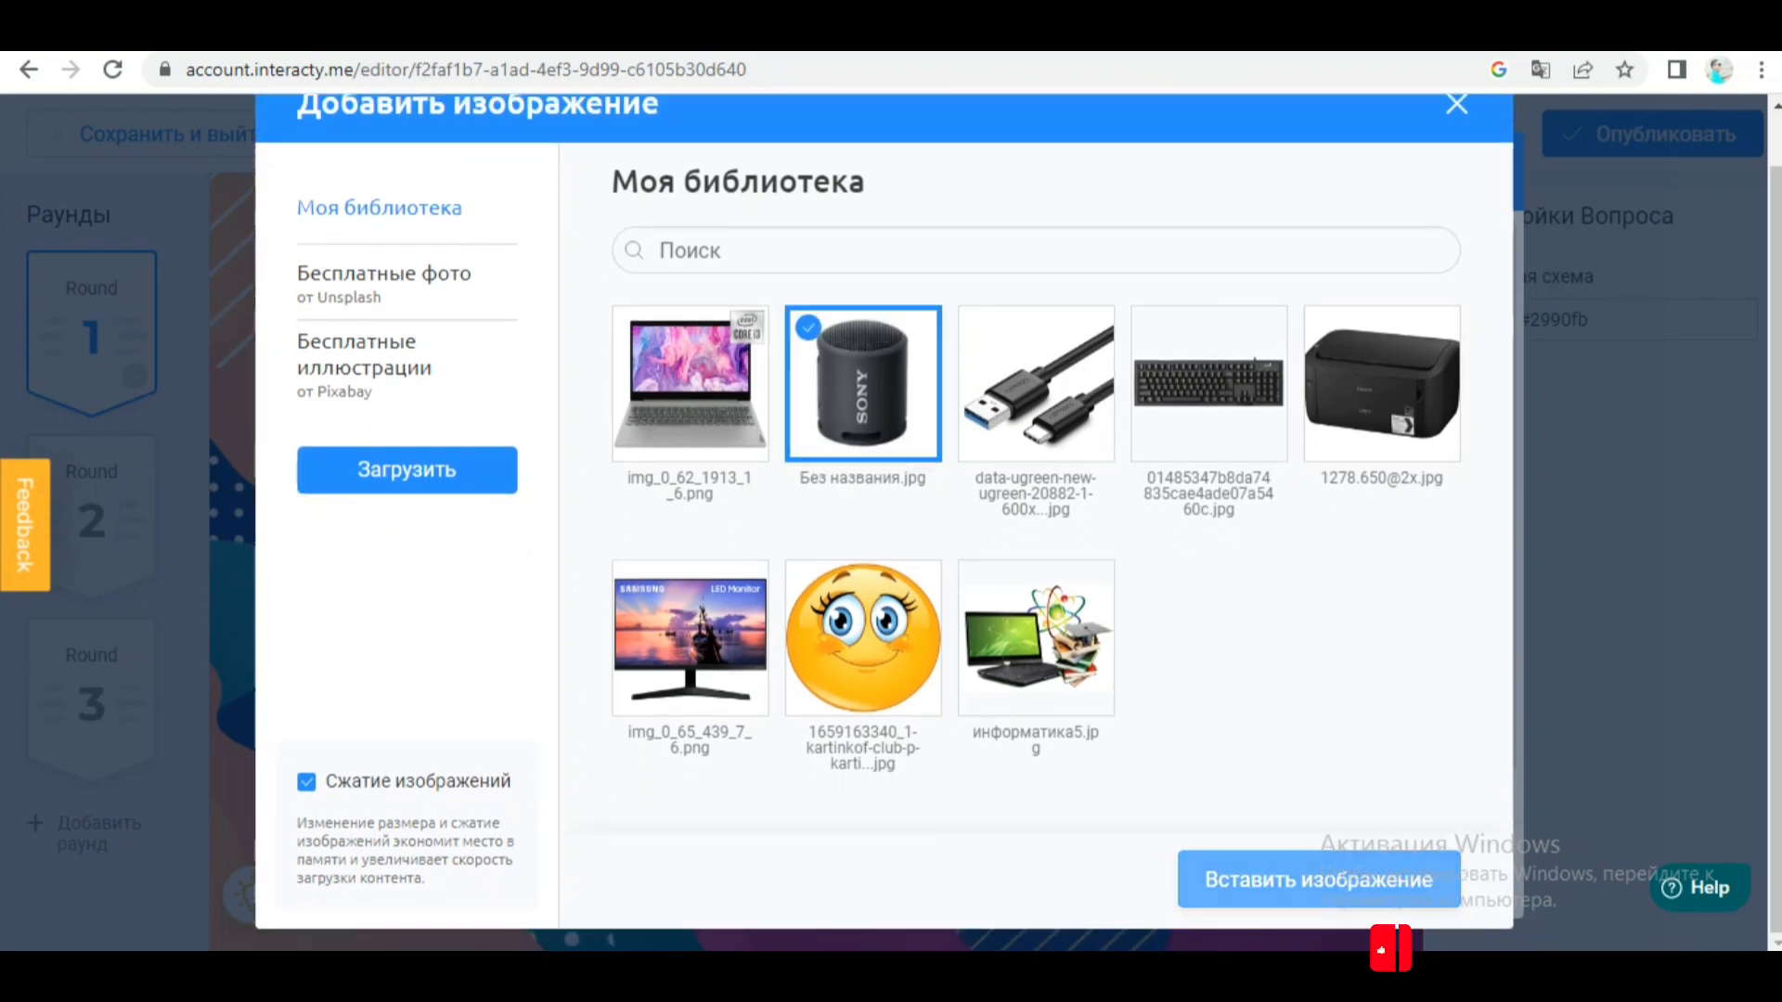
# Enter "Дыбыс шығару құрылғысы" as the question text
pyautogui.click(895, 353)
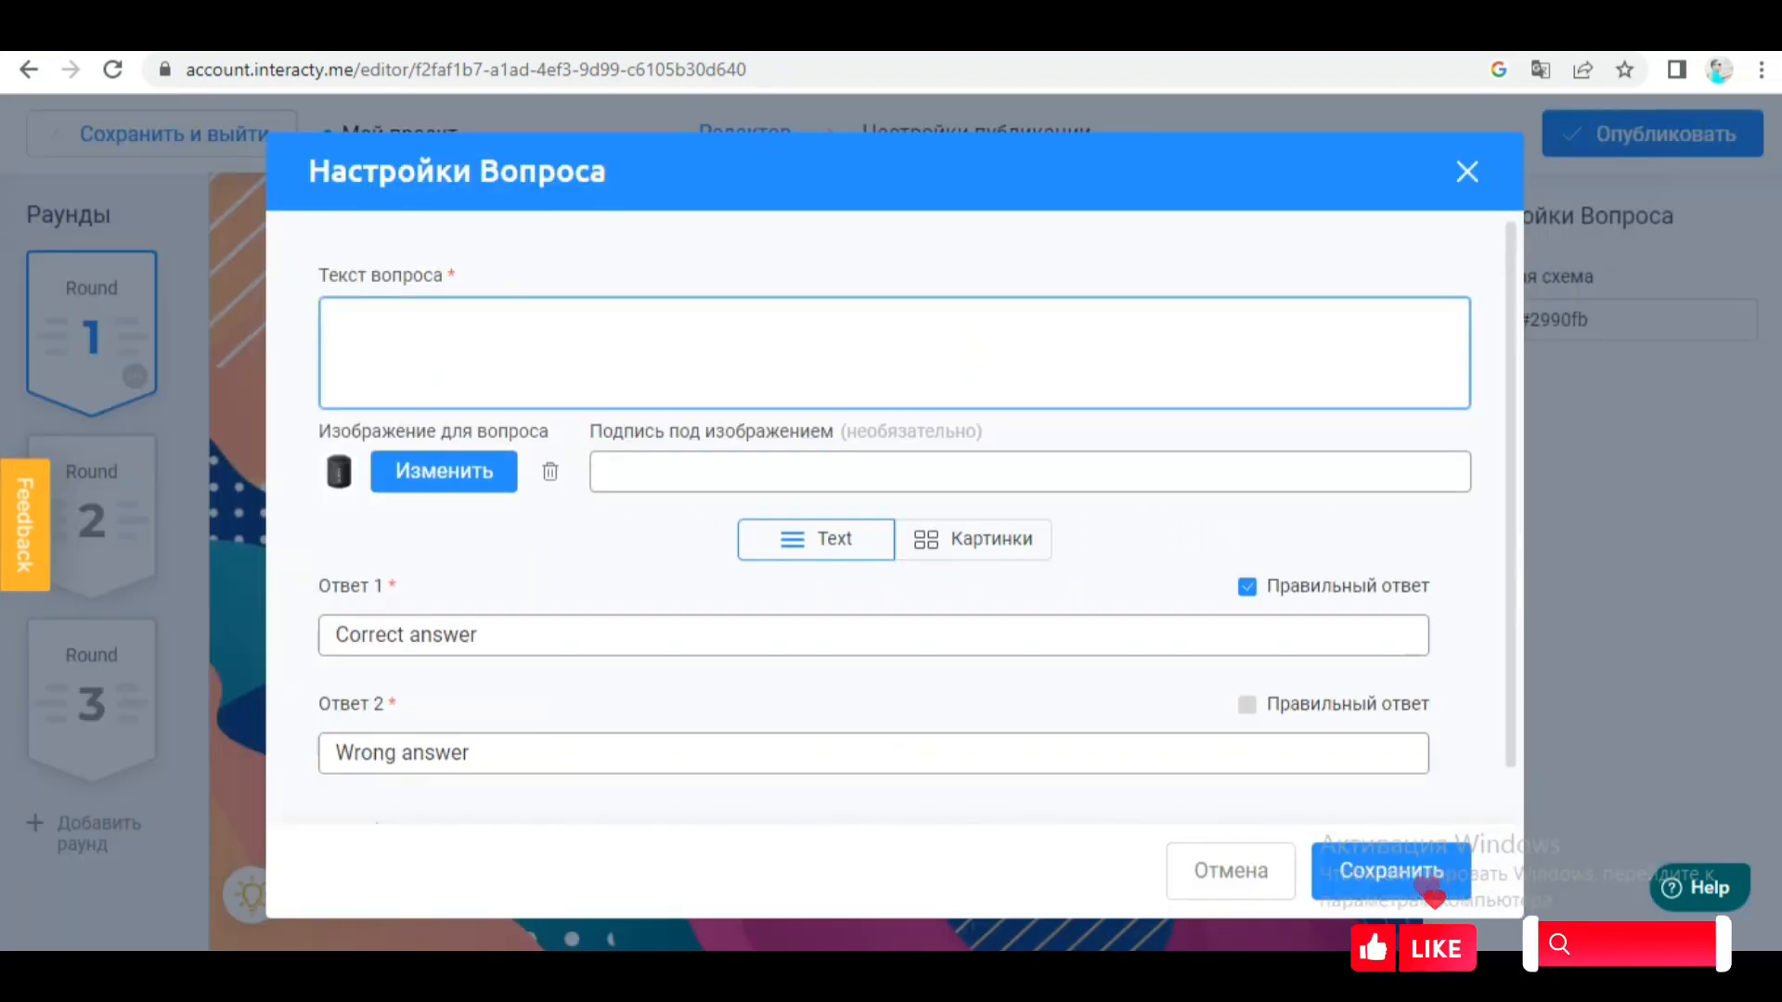
pyautogui.write('Дыбыс ш')
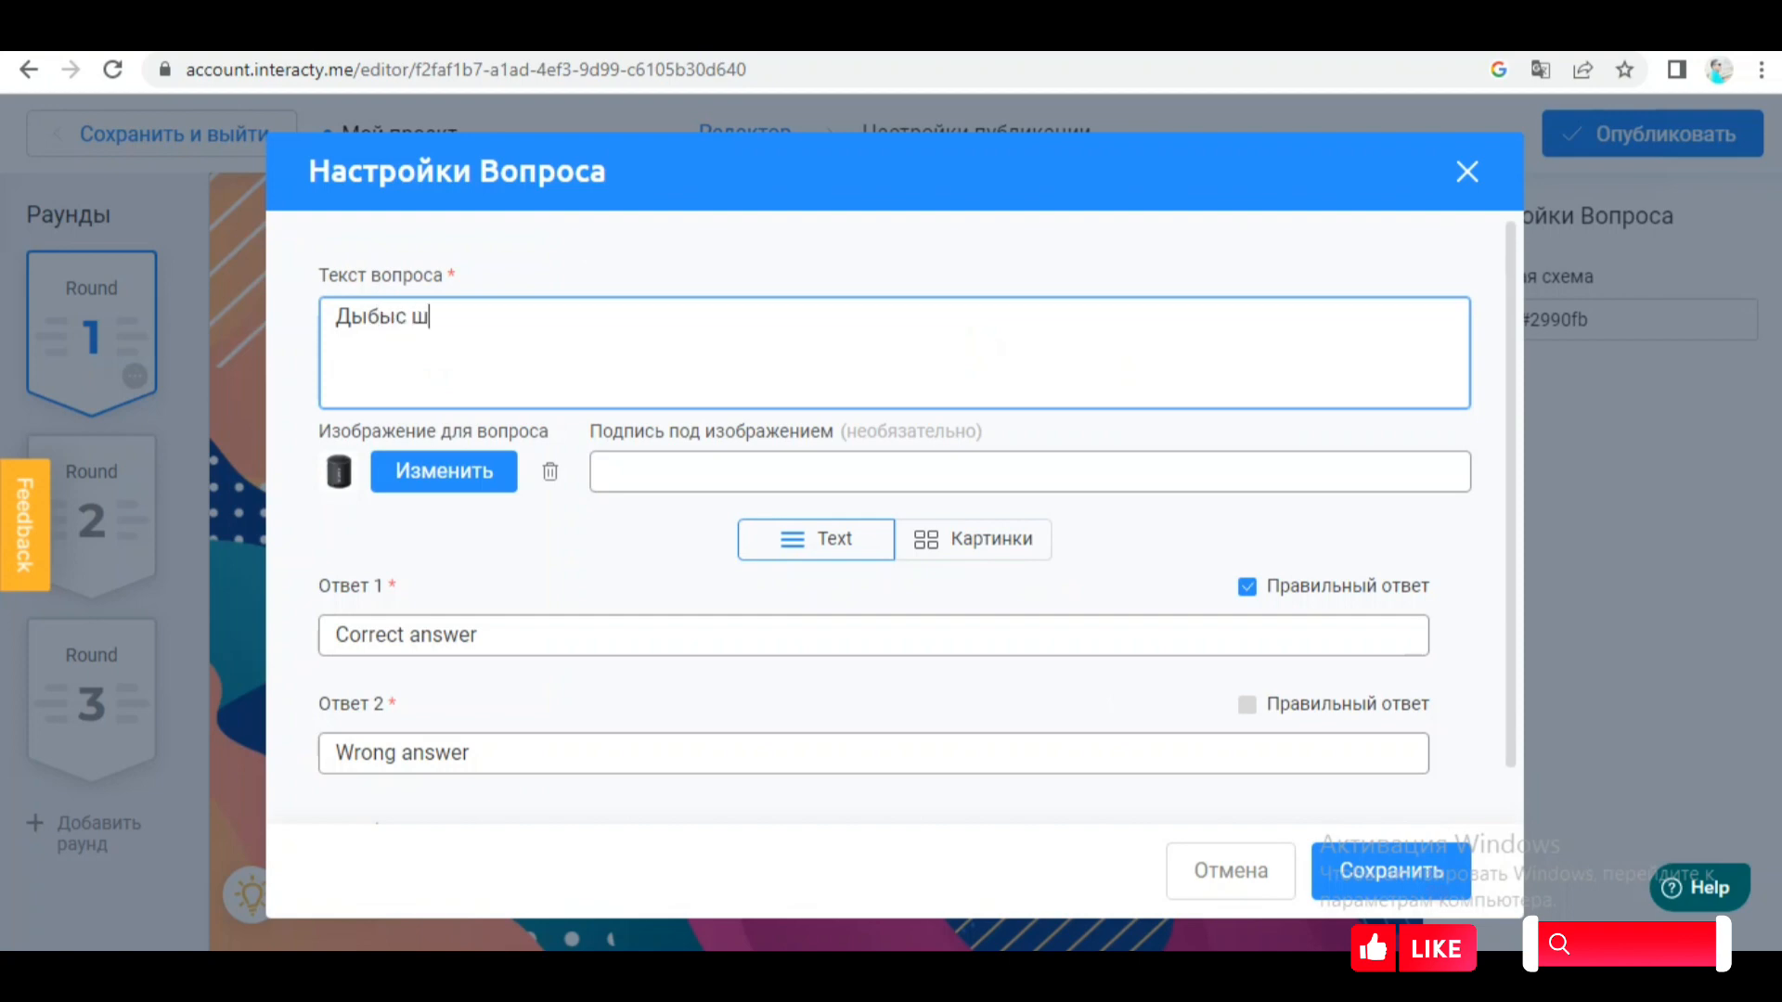
pyautogui.write('ығару құ')
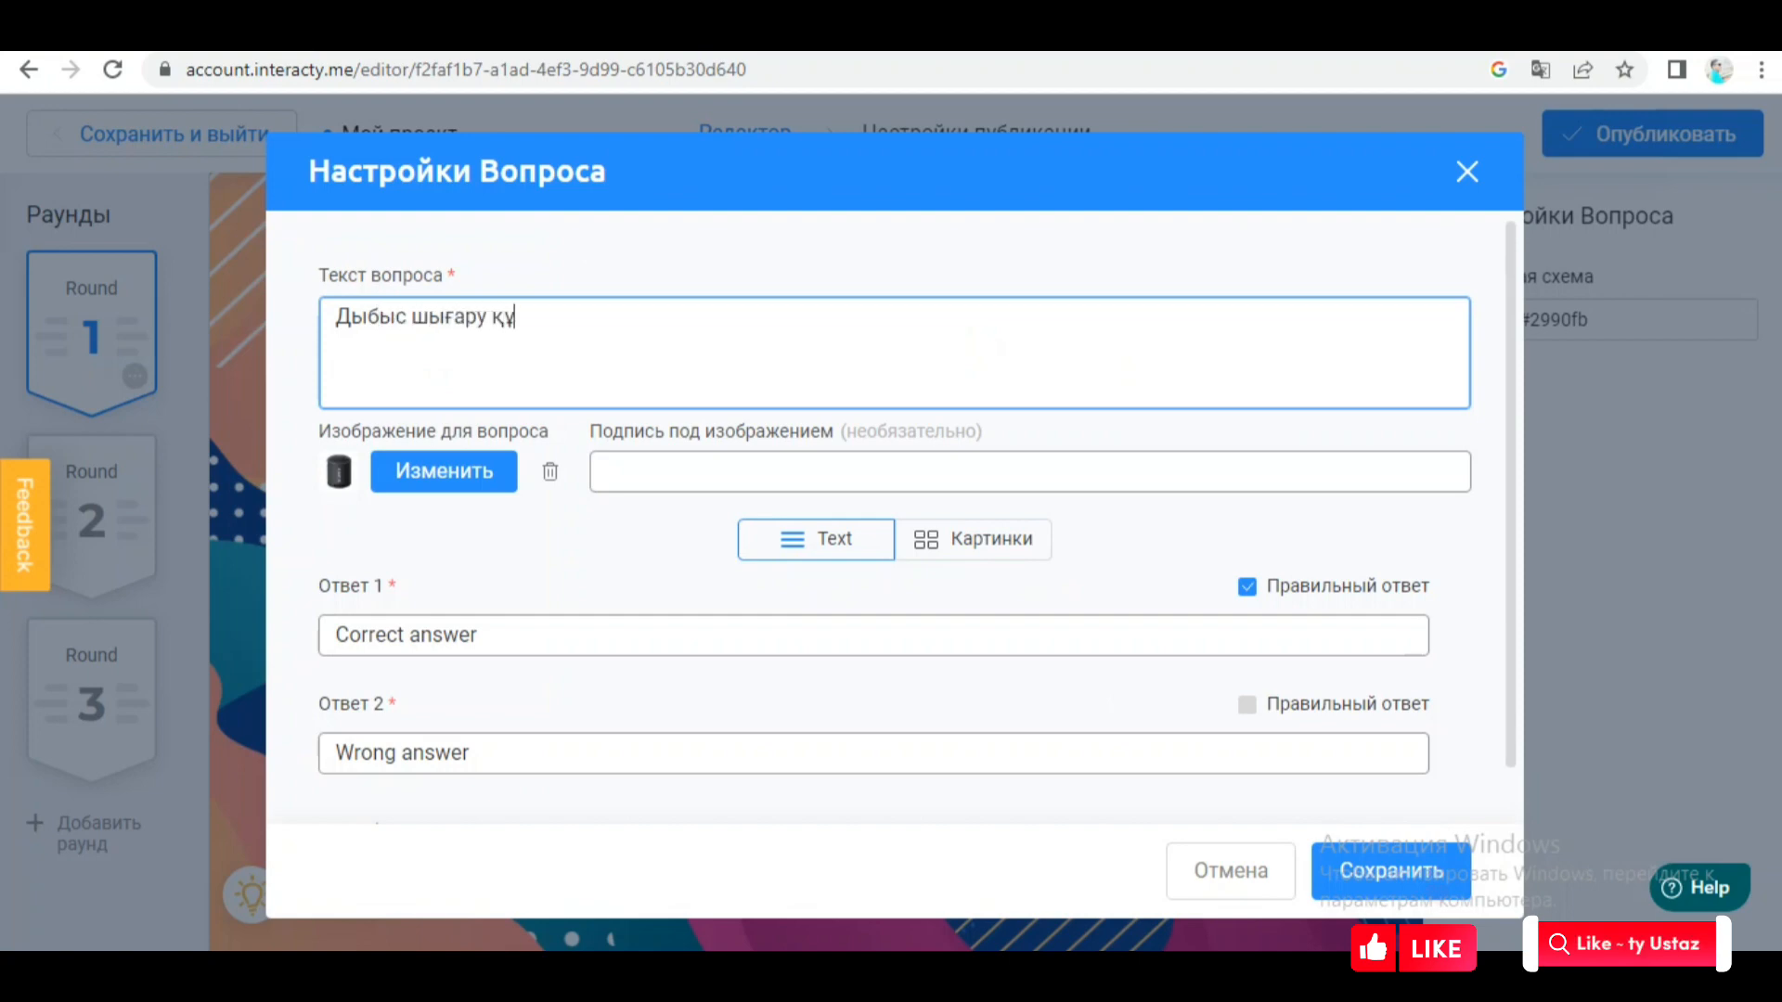
pyautogui.write('рылғысы')
# Clear the placeholder text of answer 1 and remove the speaker picture from the question
pyautogui.click(432, 636)
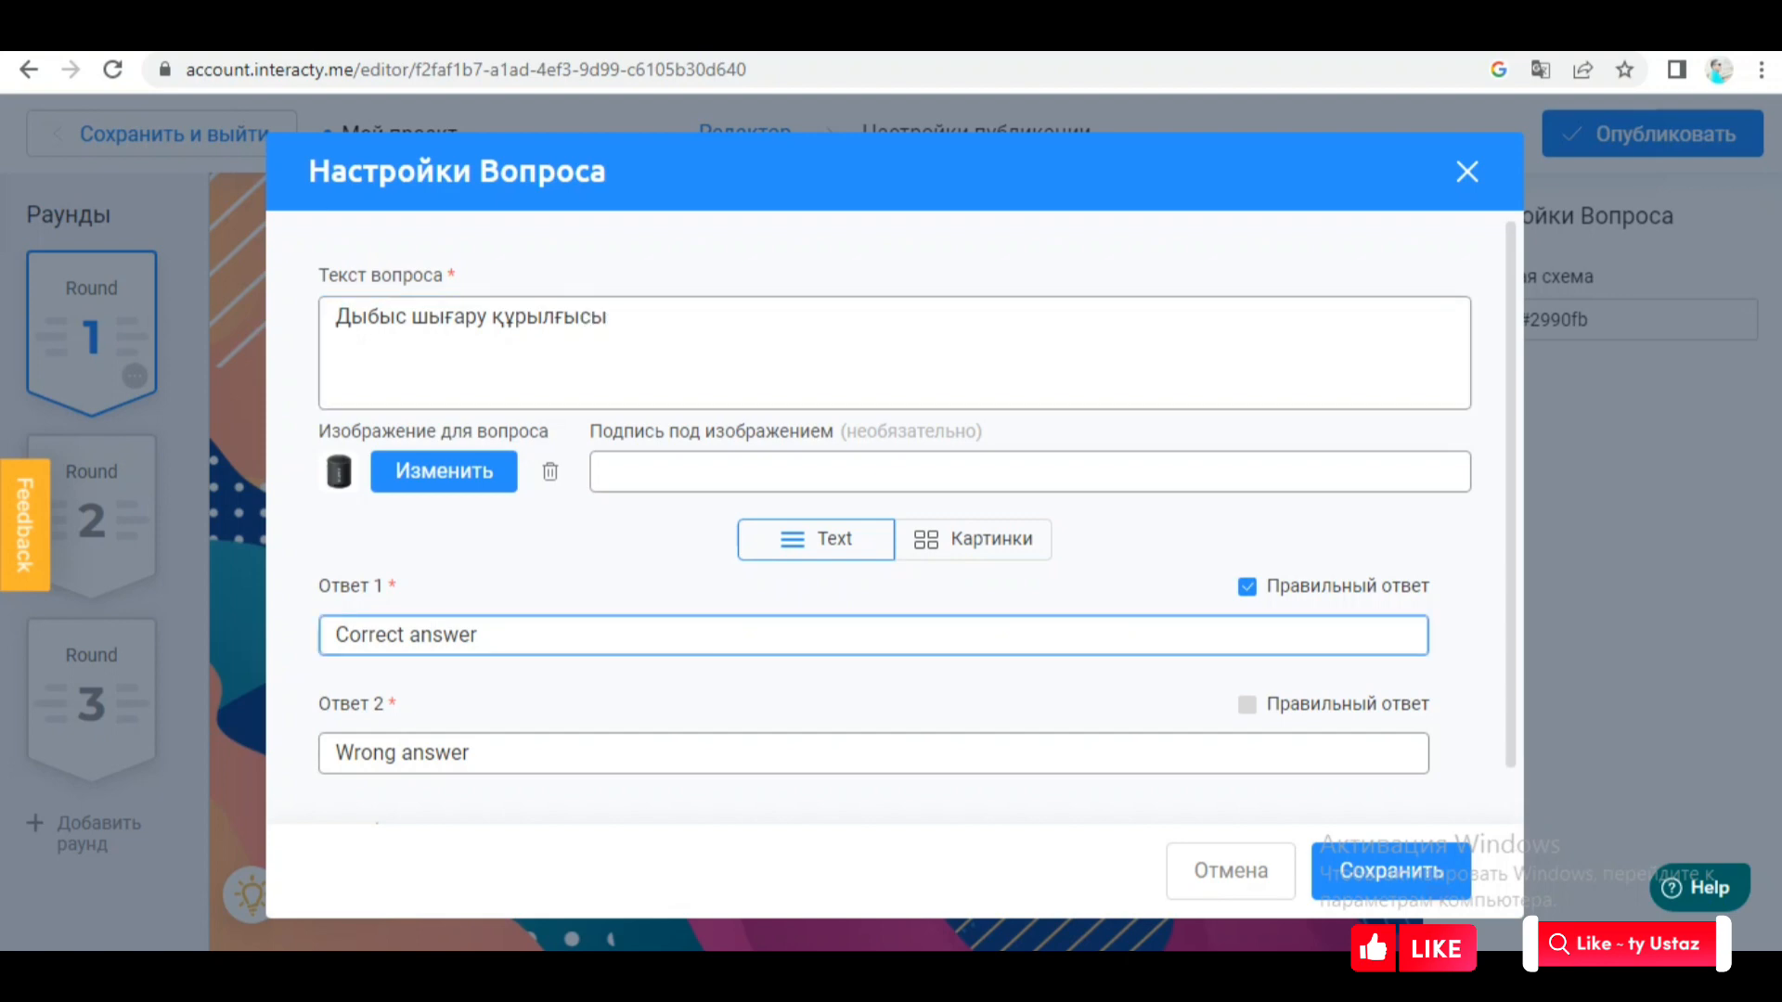
pyautogui.moveTo(479, 635); pyautogui.dragTo(332, 635)
pyautogui.press('BackSpace')
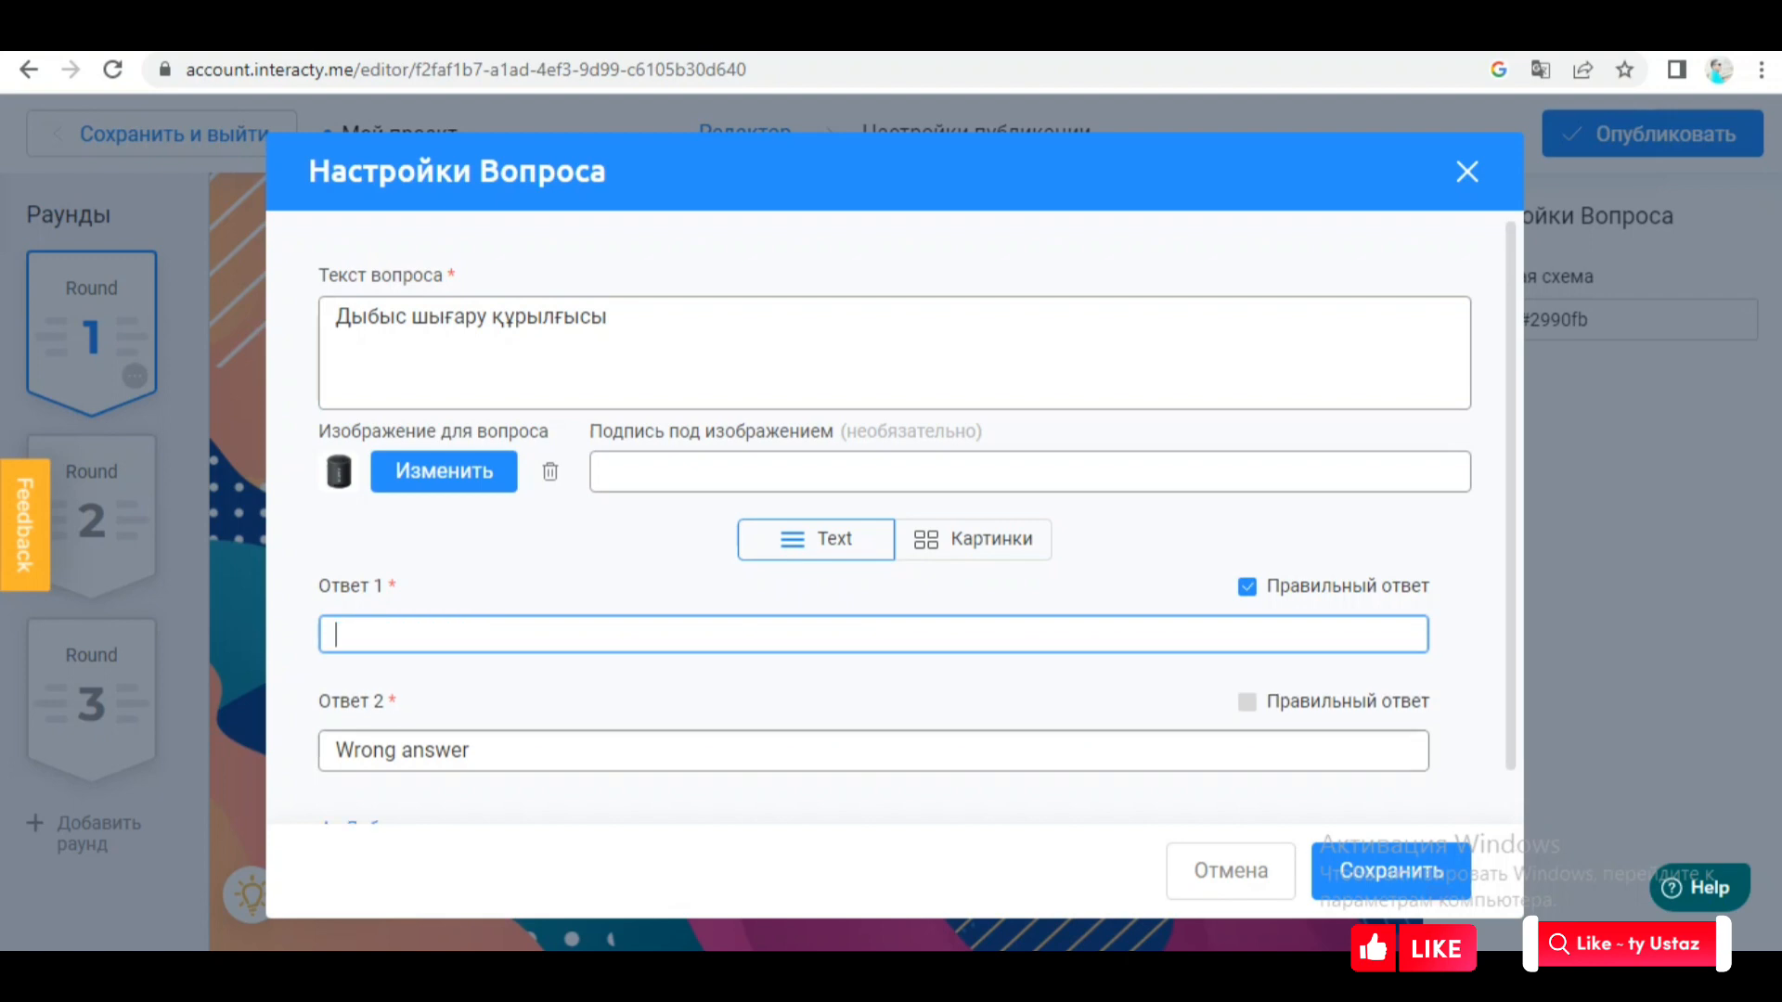
pyautogui.click(550, 471)
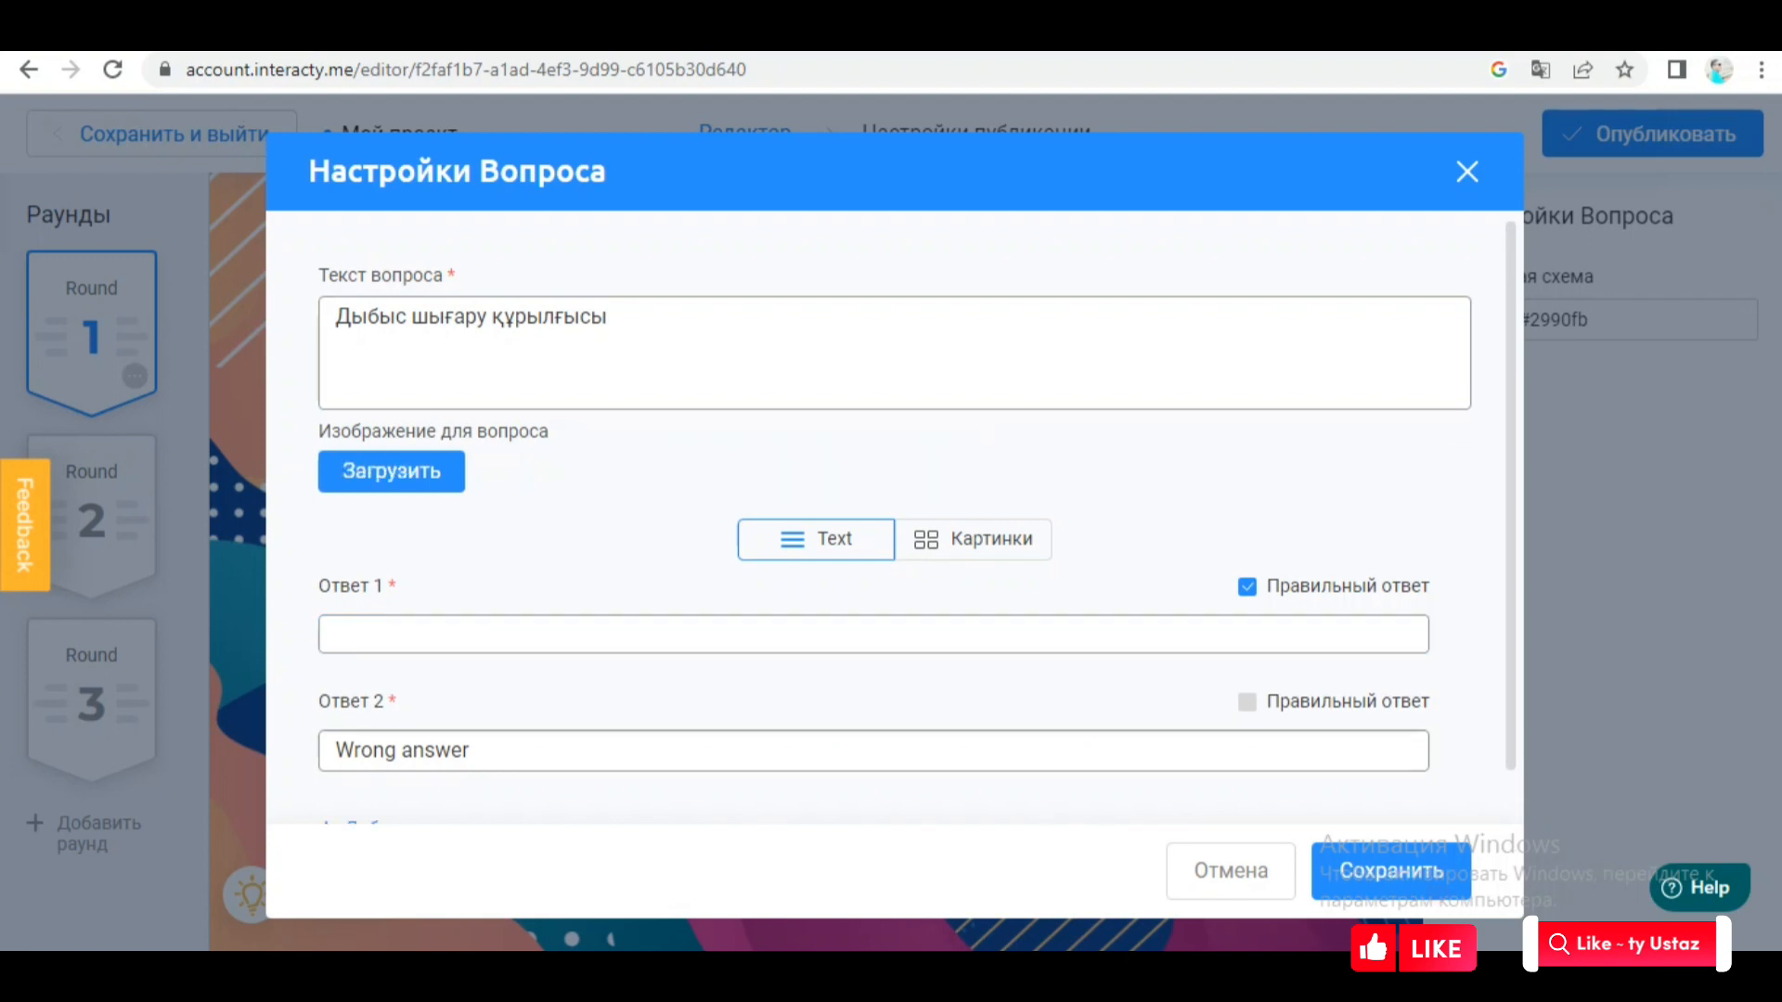
# Switch the question's answers to pictures and insert the speaker picture "Без названия.jpg" from the library for answer 1
pyautogui.click(390, 634)
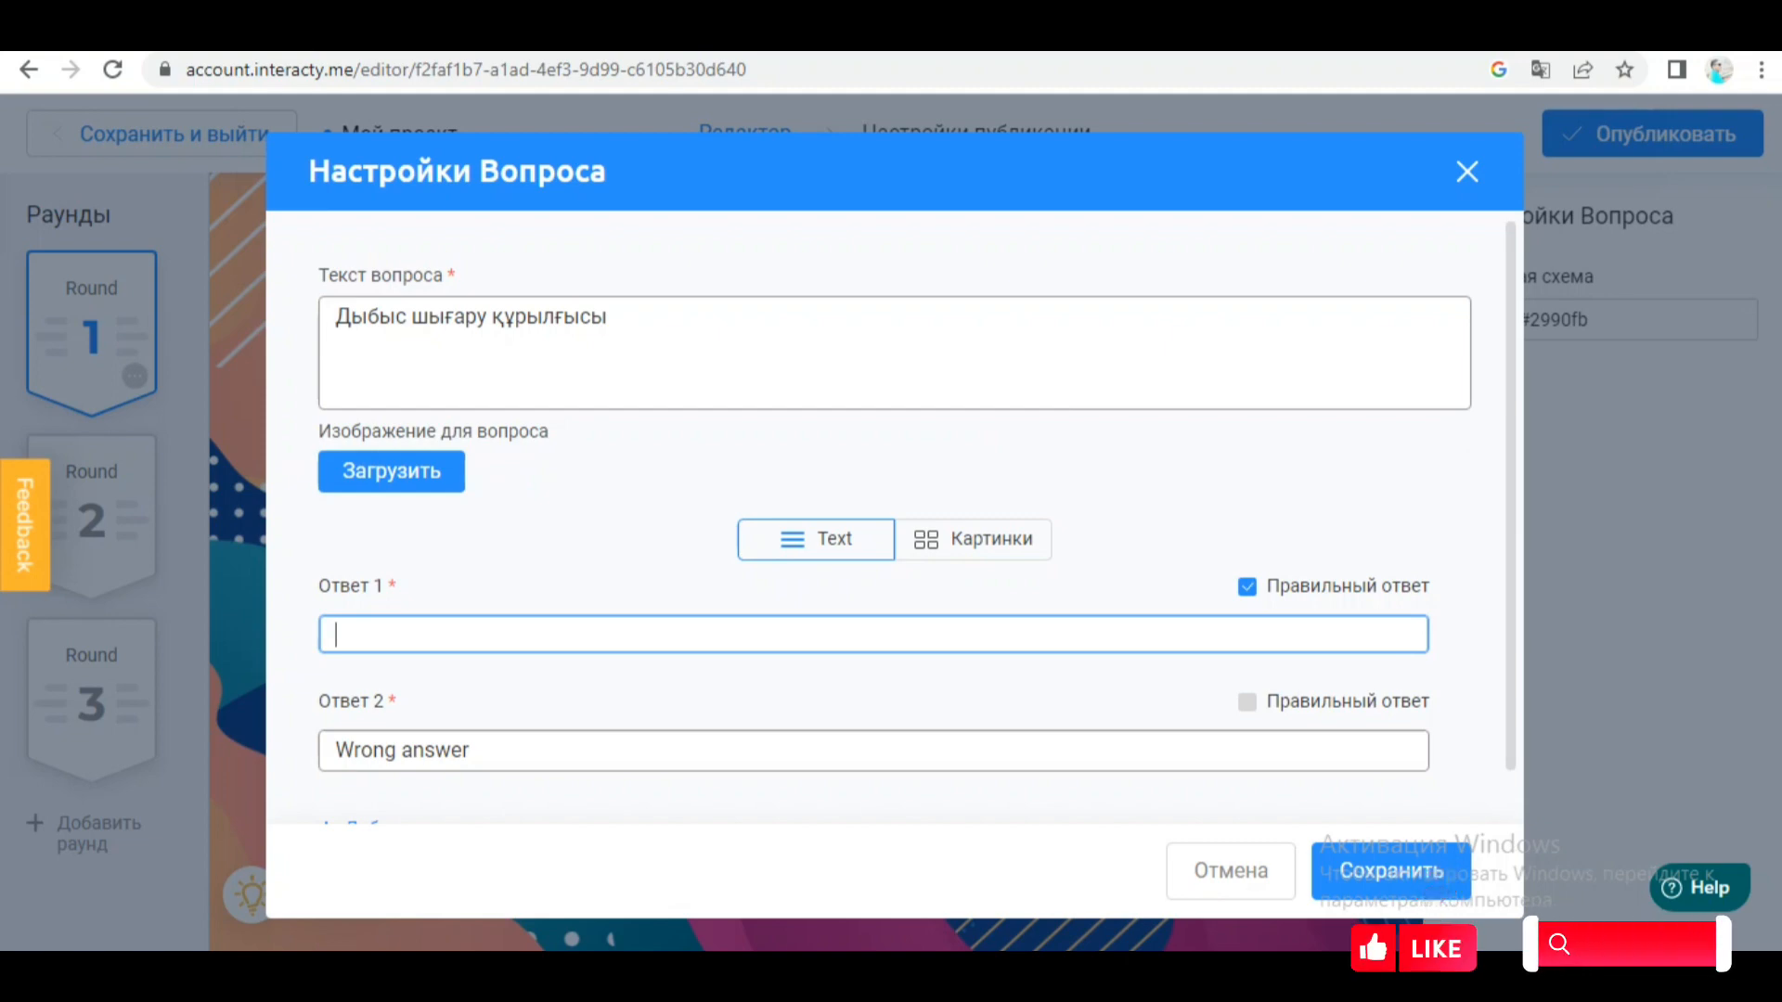
pyautogui.click(973, 539)
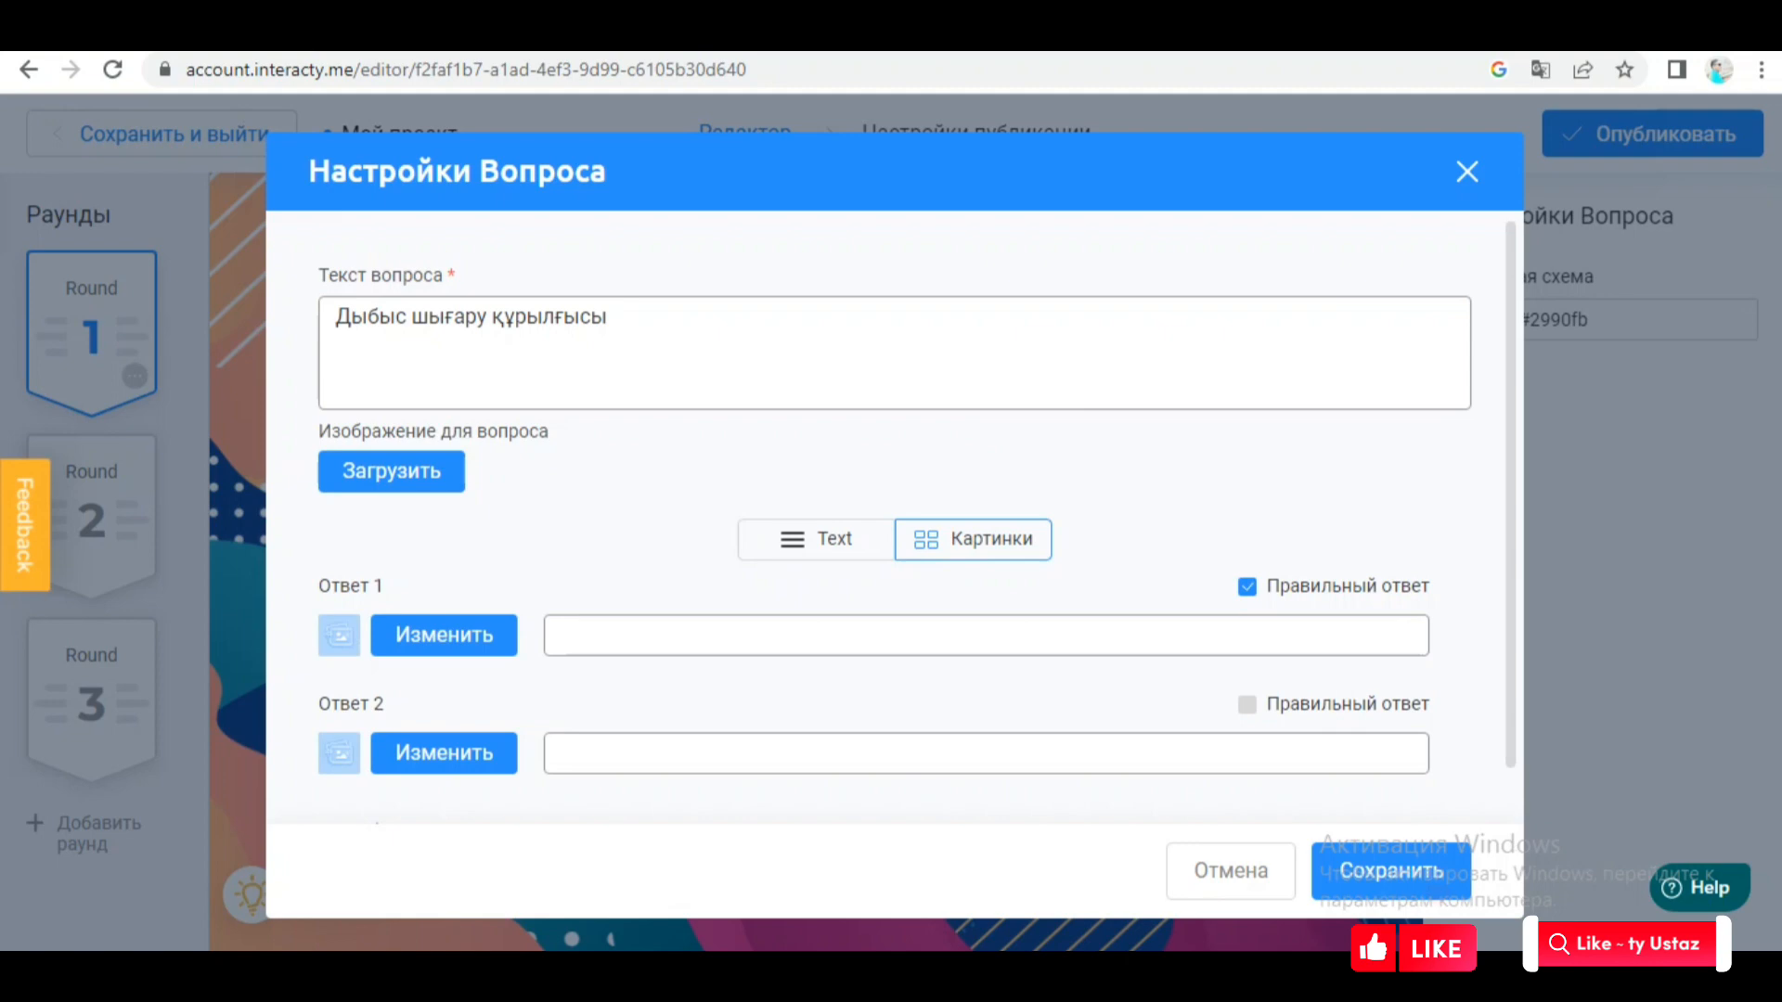
pyautogui.click(444, 636)
pyautogui.click(864, 440)
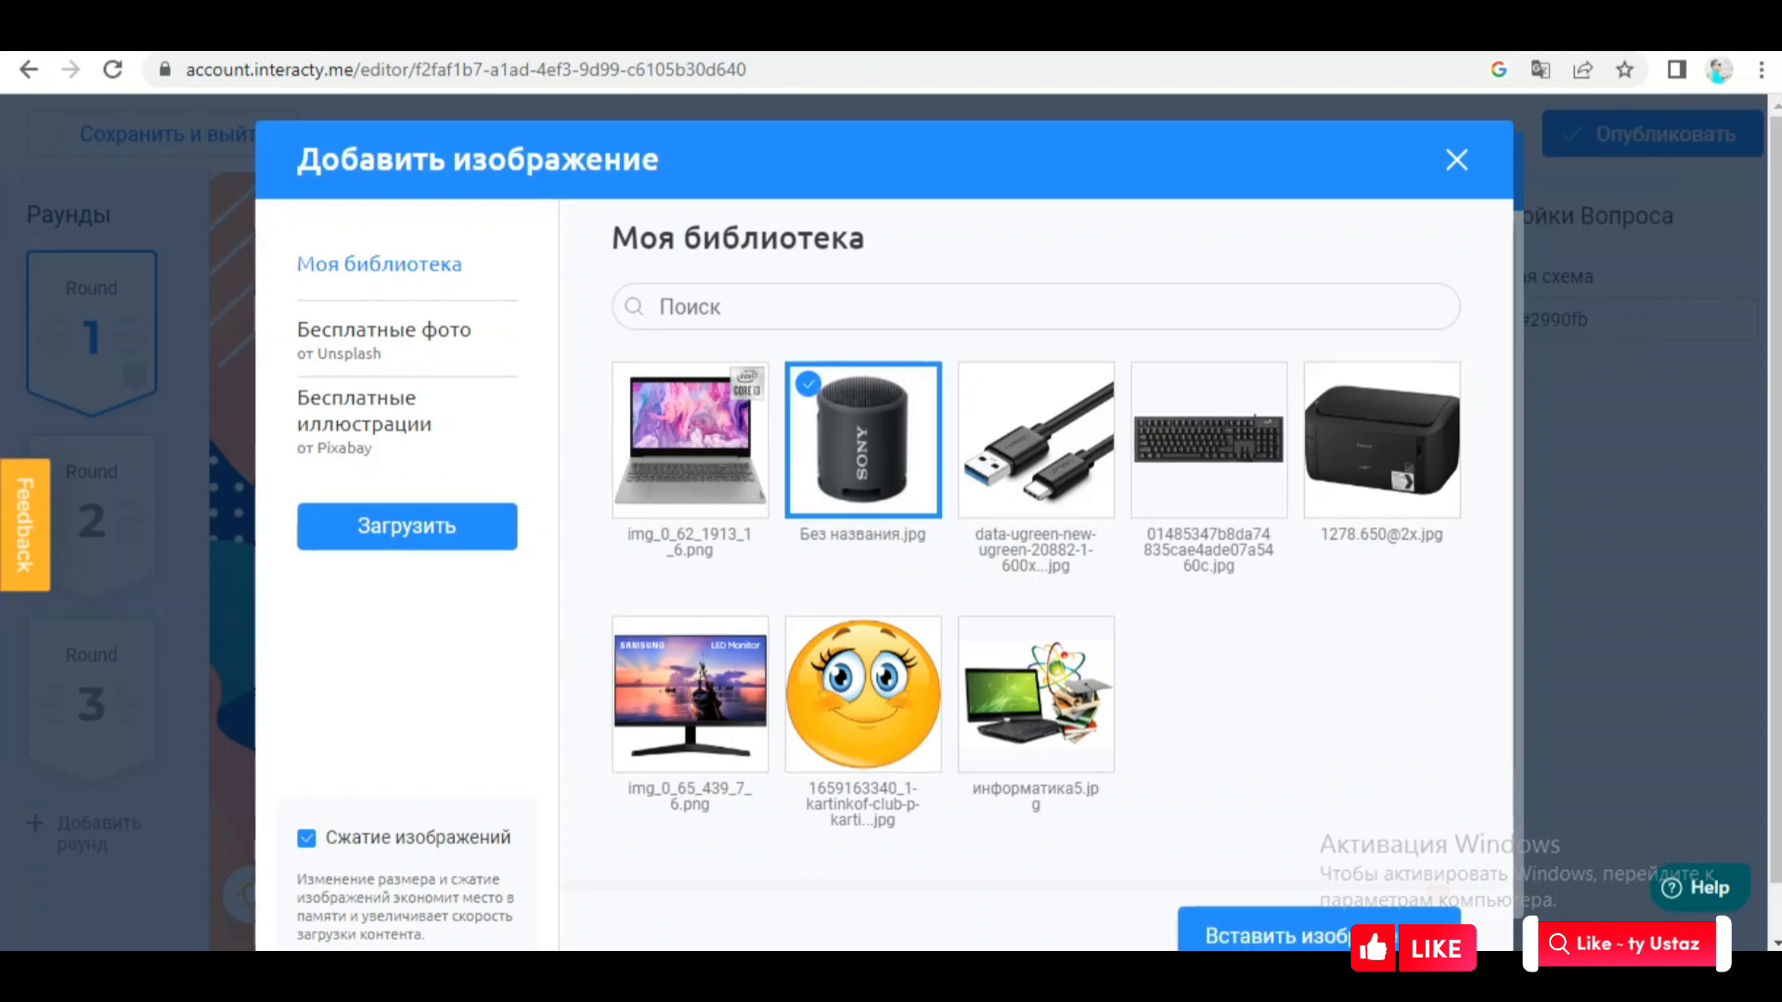
pyautogui.scroll(-1, 1036, 594)
pyautogui.click(1282, 878)
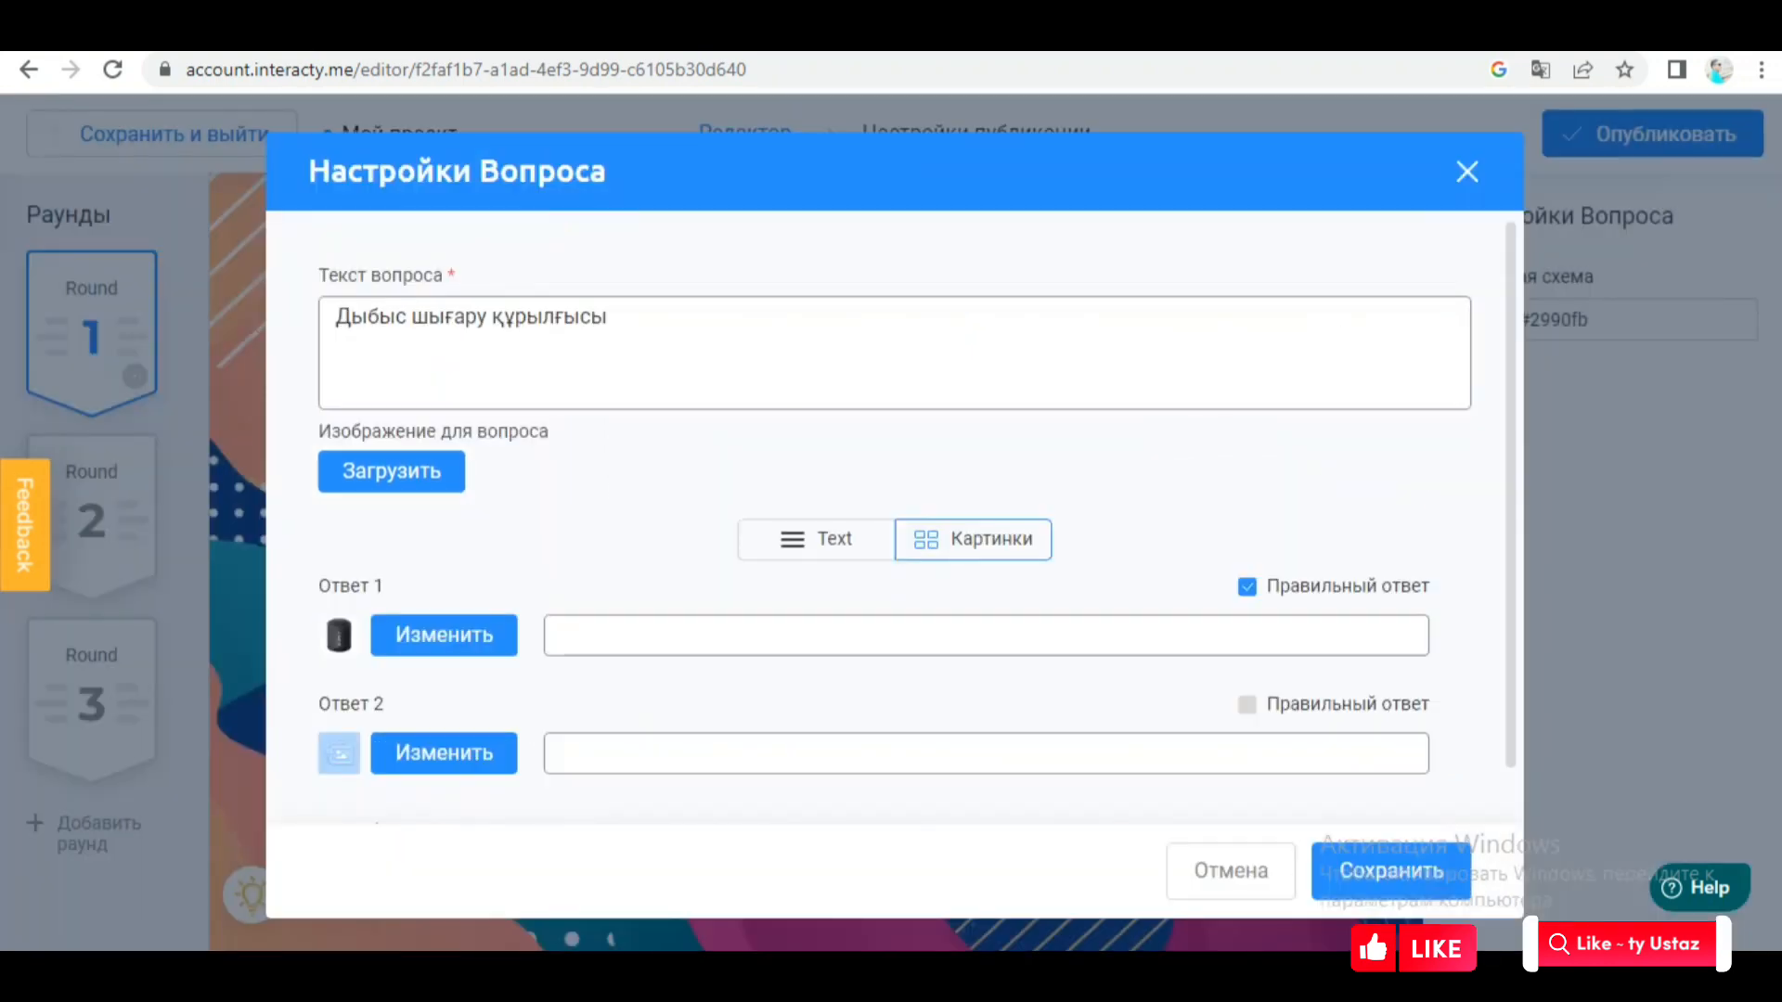
# Insert the USB cable picture from the image library for answer 2
pyautogui.click(444, 754)
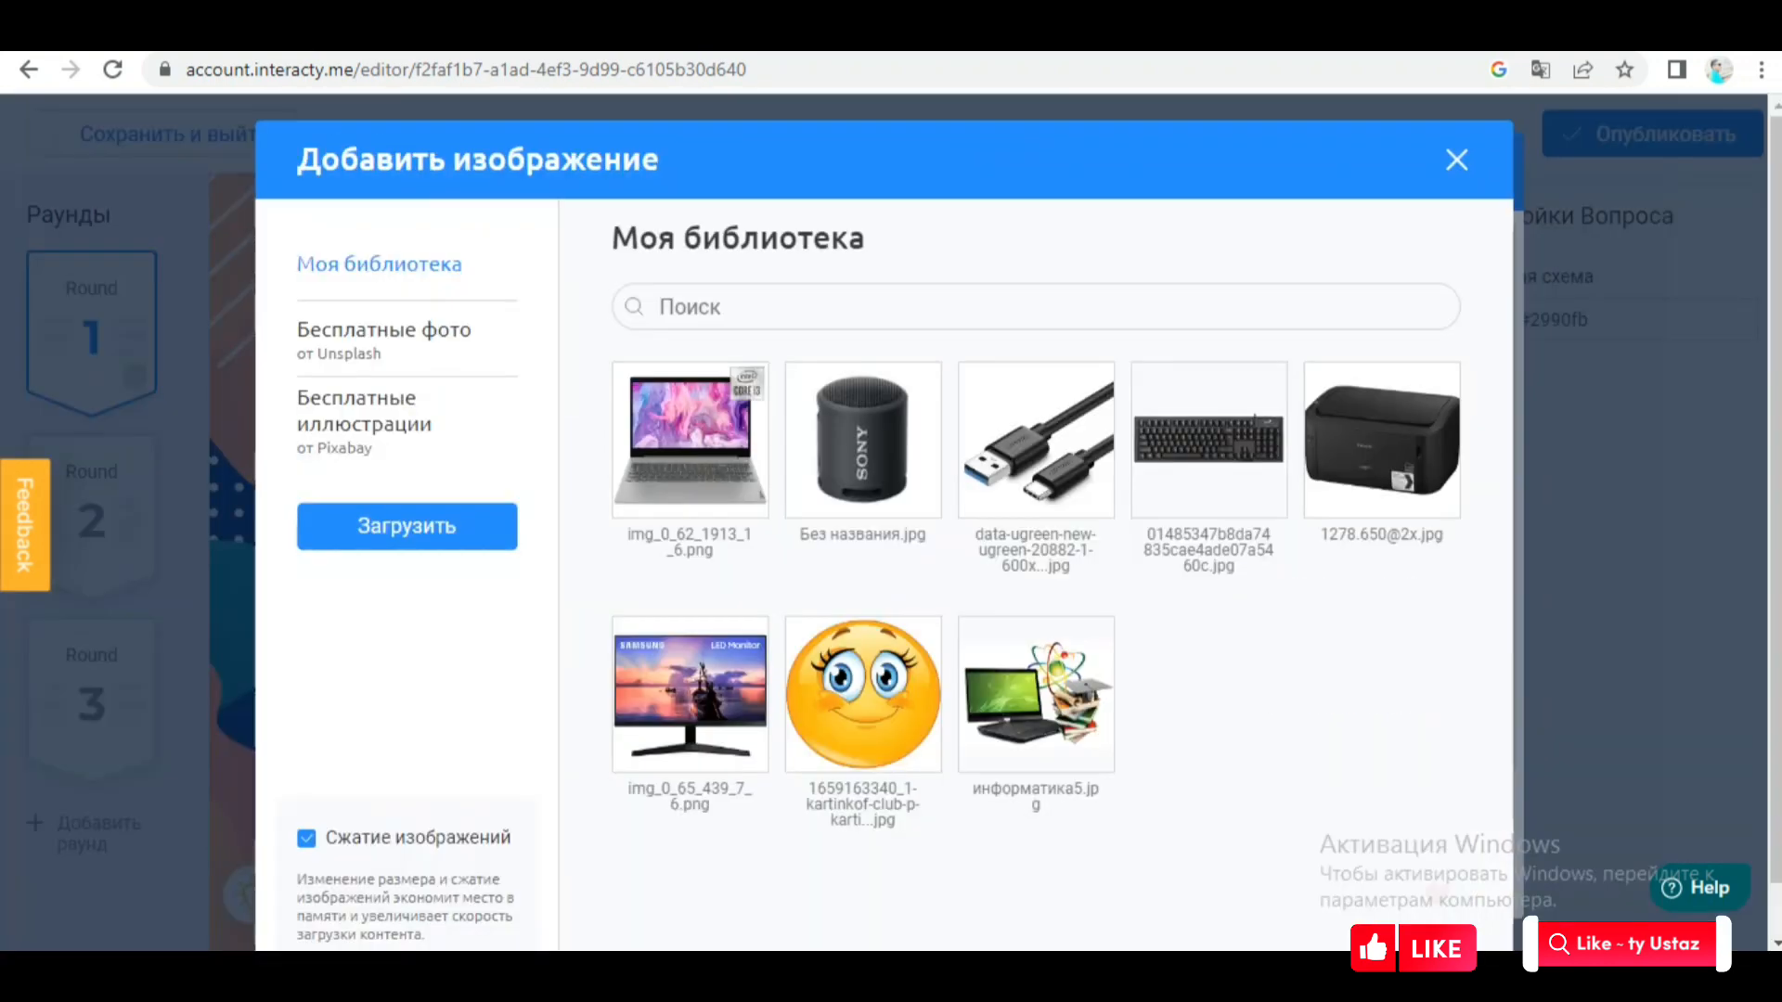
pyautogui.click(1036, 440)
pyautogui.scroll(-1, 1036, 593)
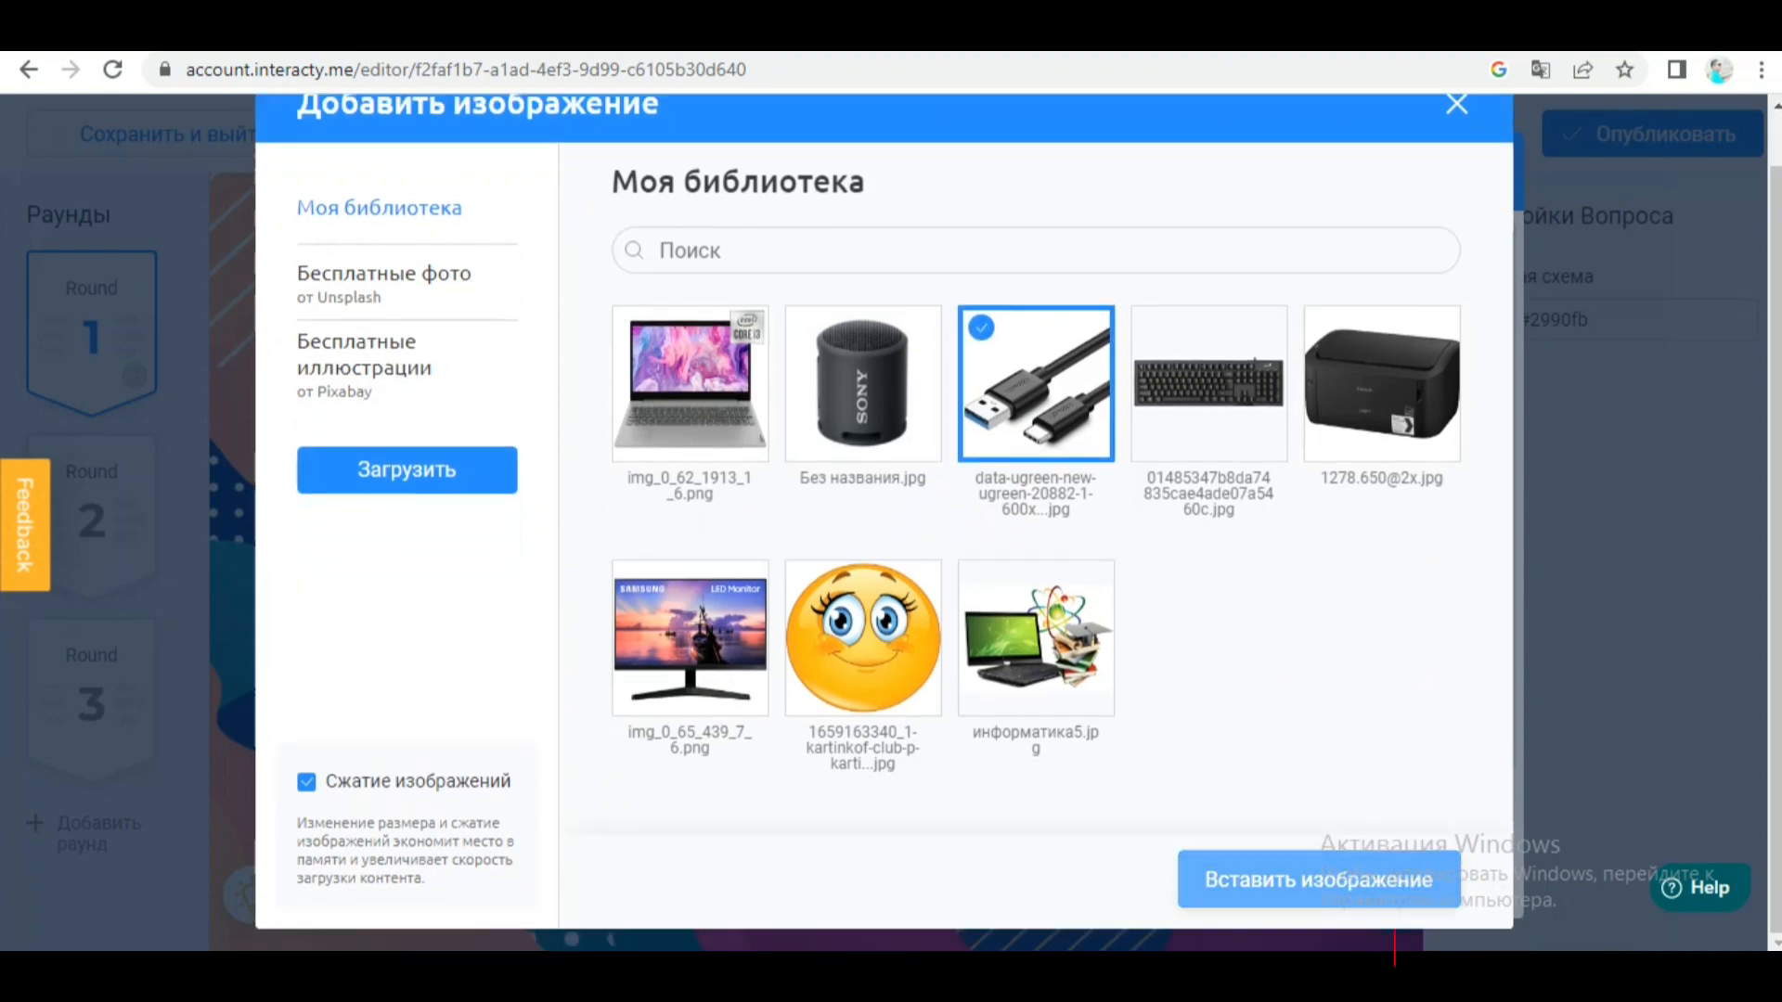
pyautogui.click(1317, 876)
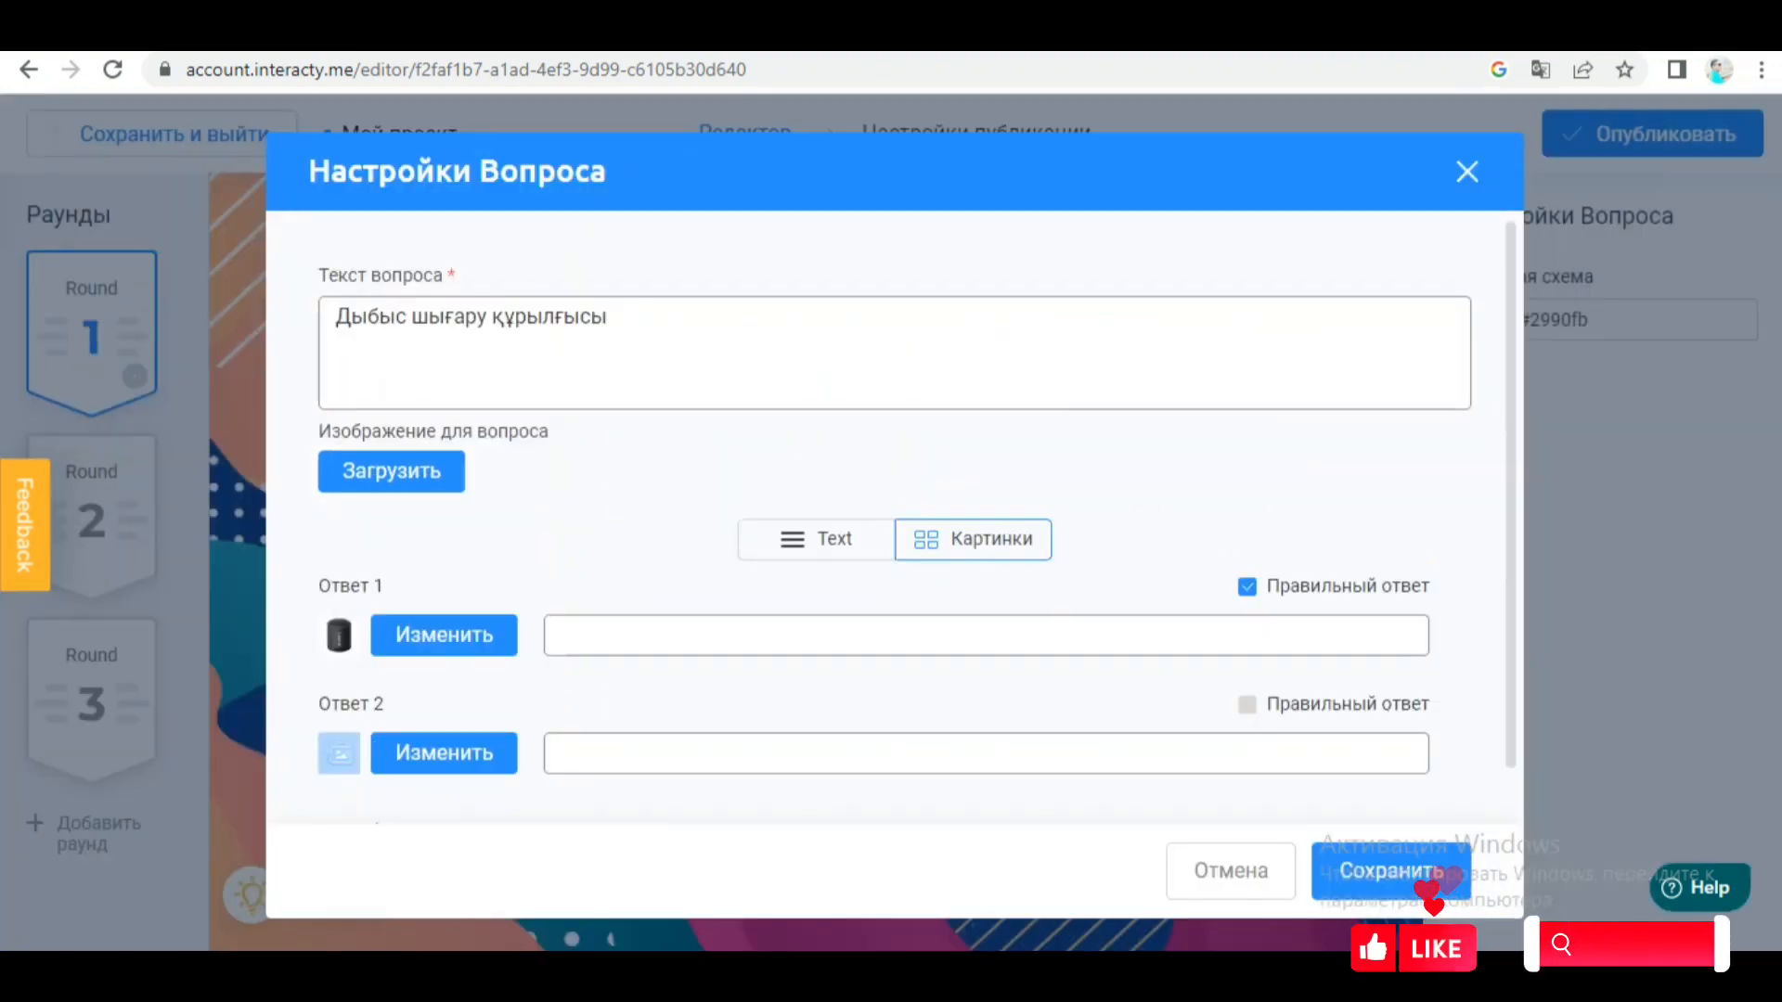
# Label answer 1 "калонка" and answer 2 "usb", and save the question
pyautogui.click(986, 636)
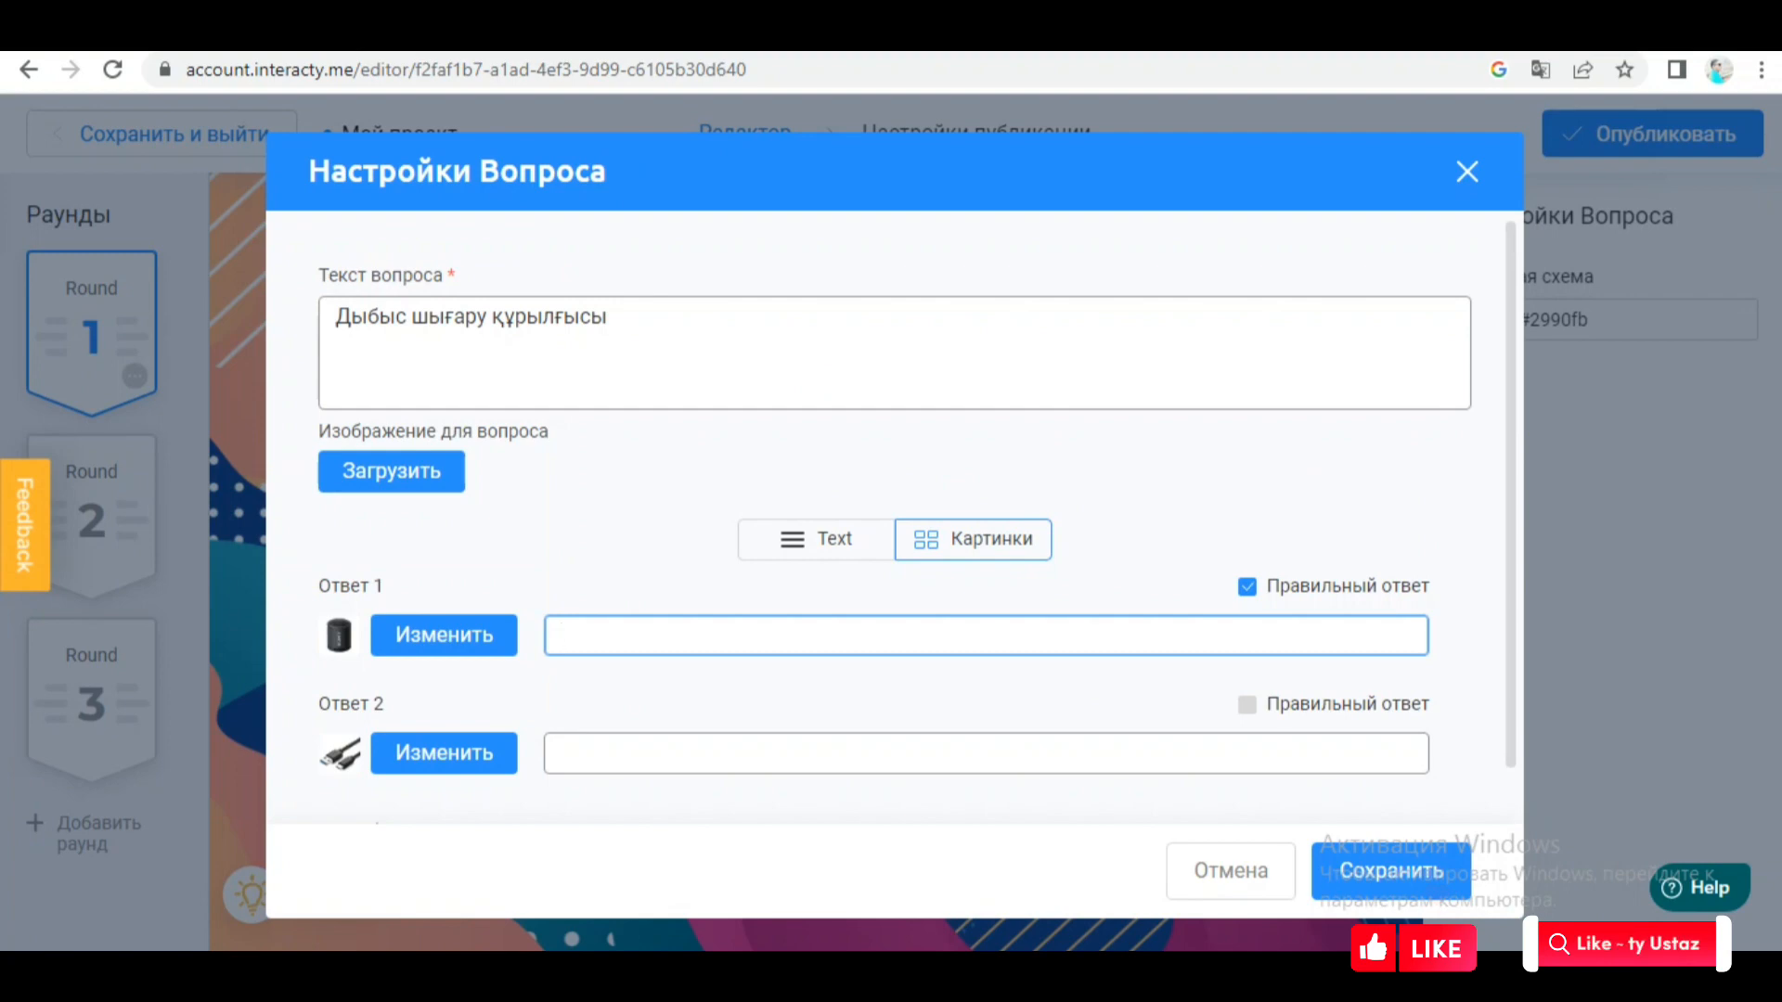
pyautogui.write('калонка')
pyautogui.click(985, 753)
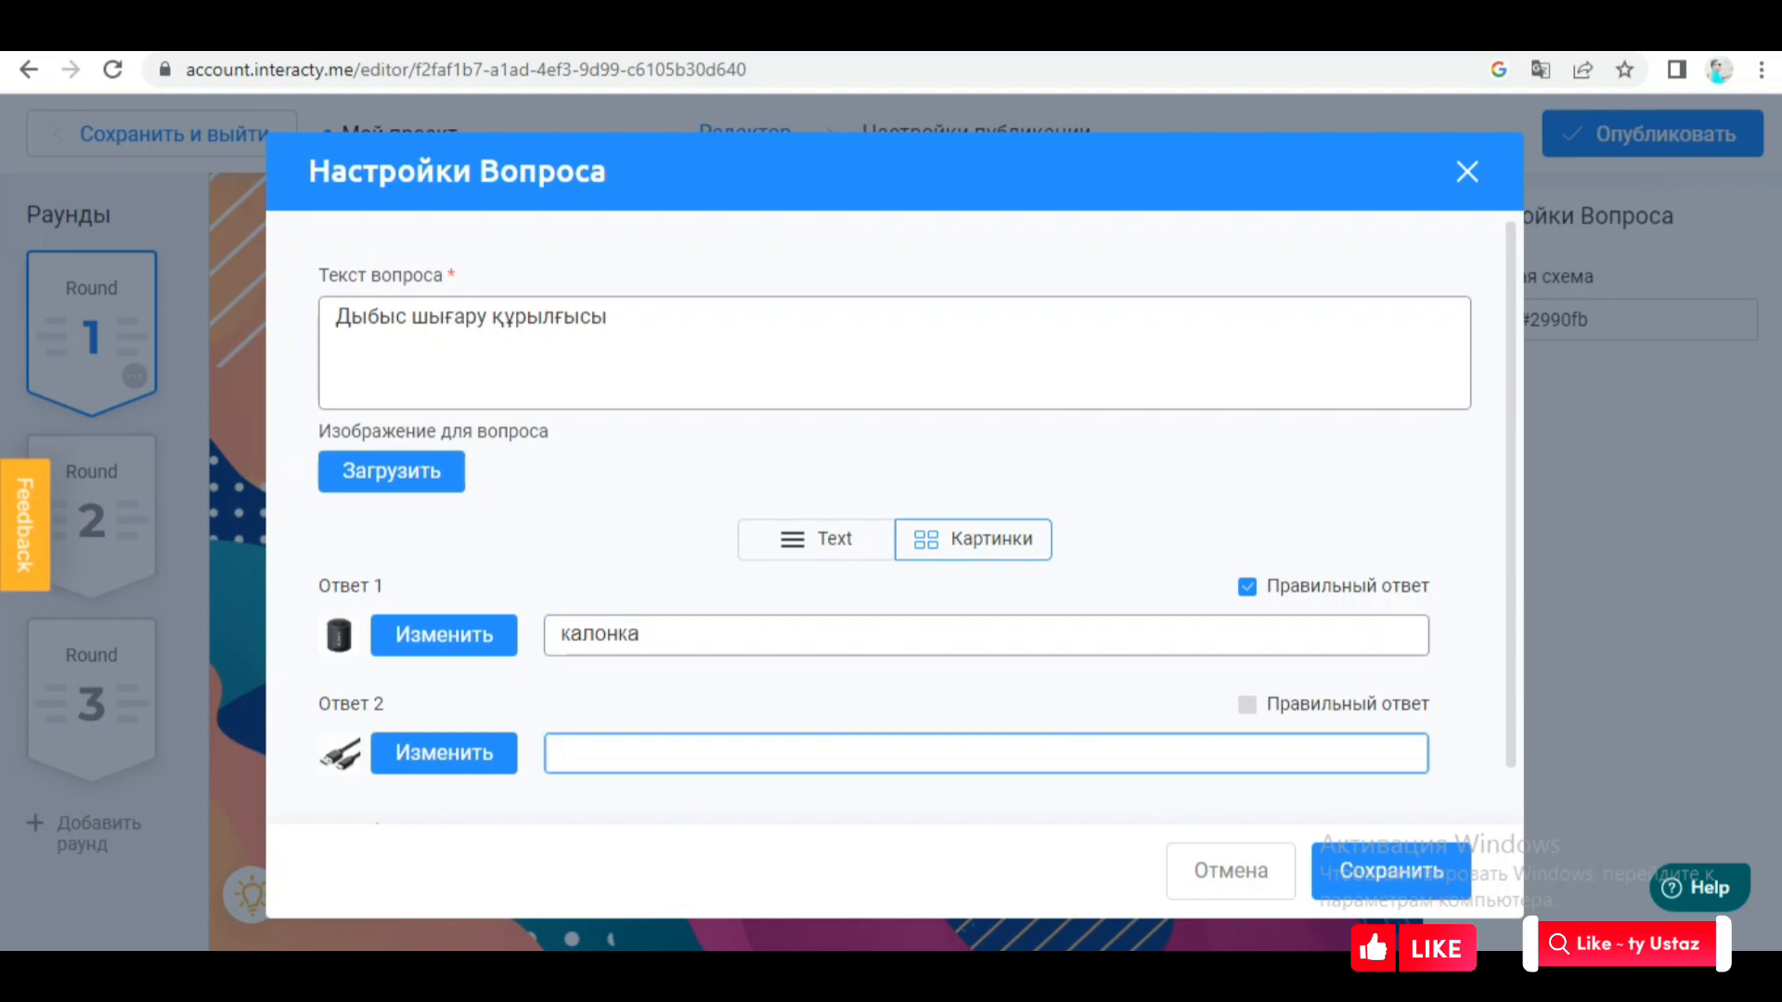
pyautogui.write('usb')
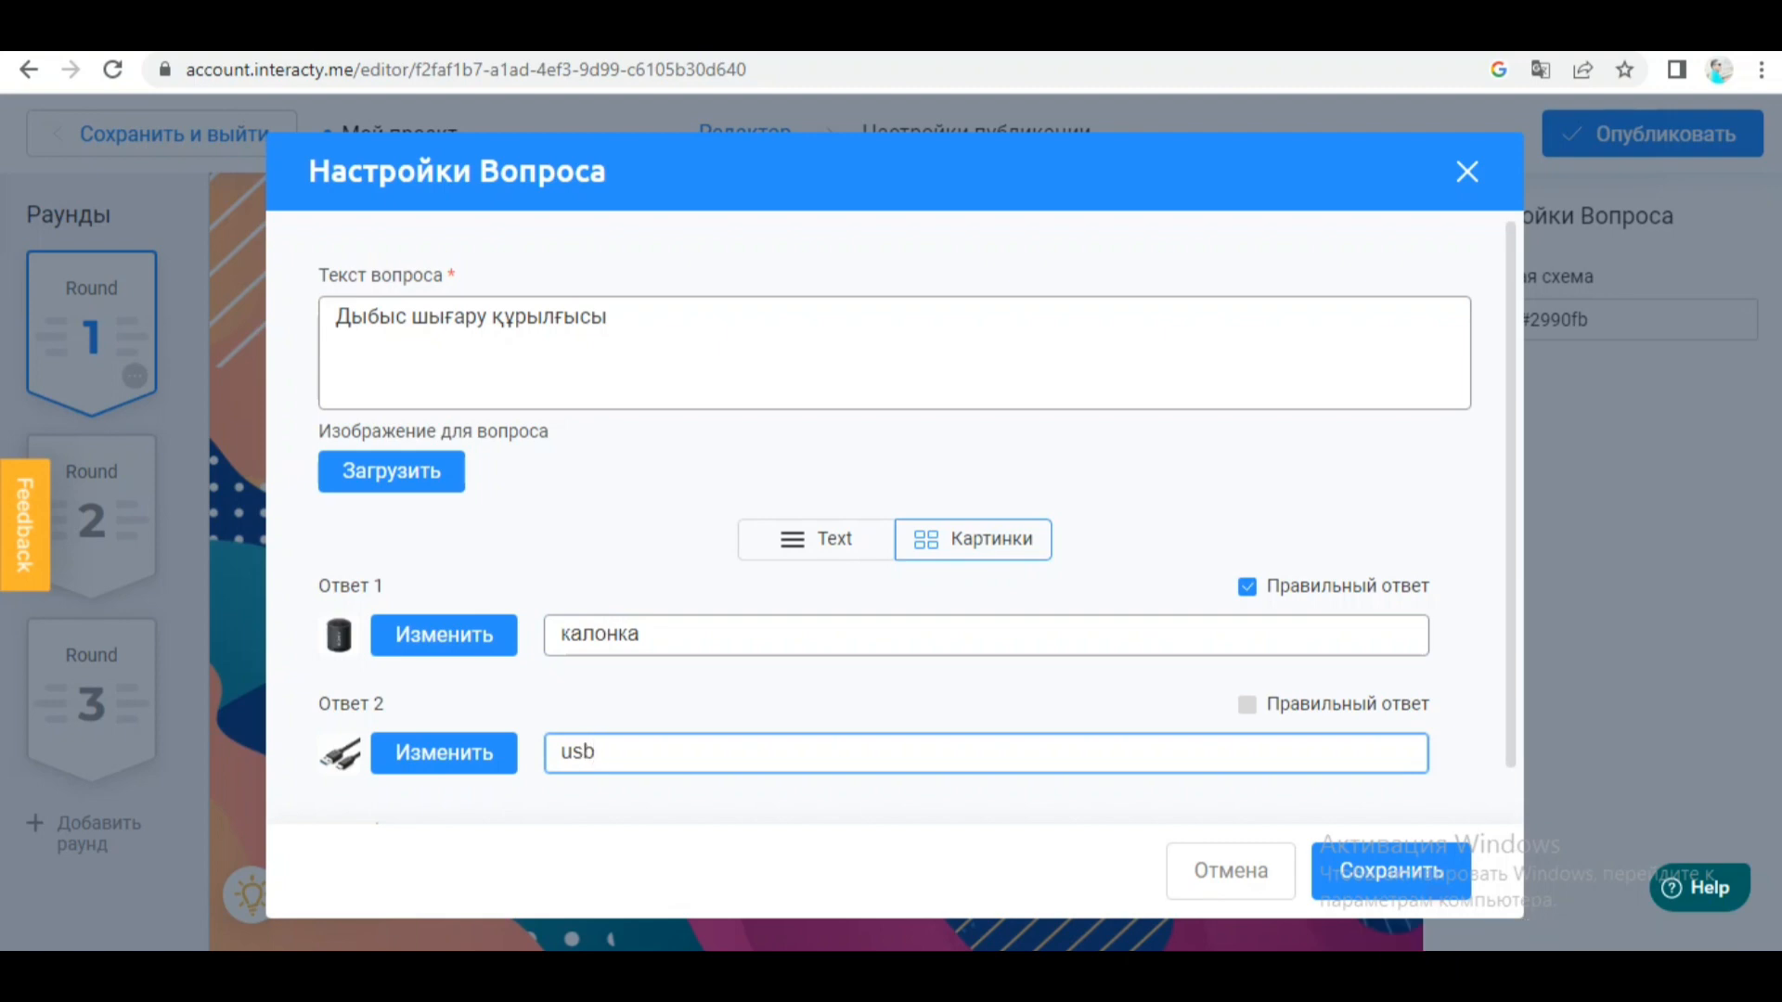
pyautogui.click(1392, 870)
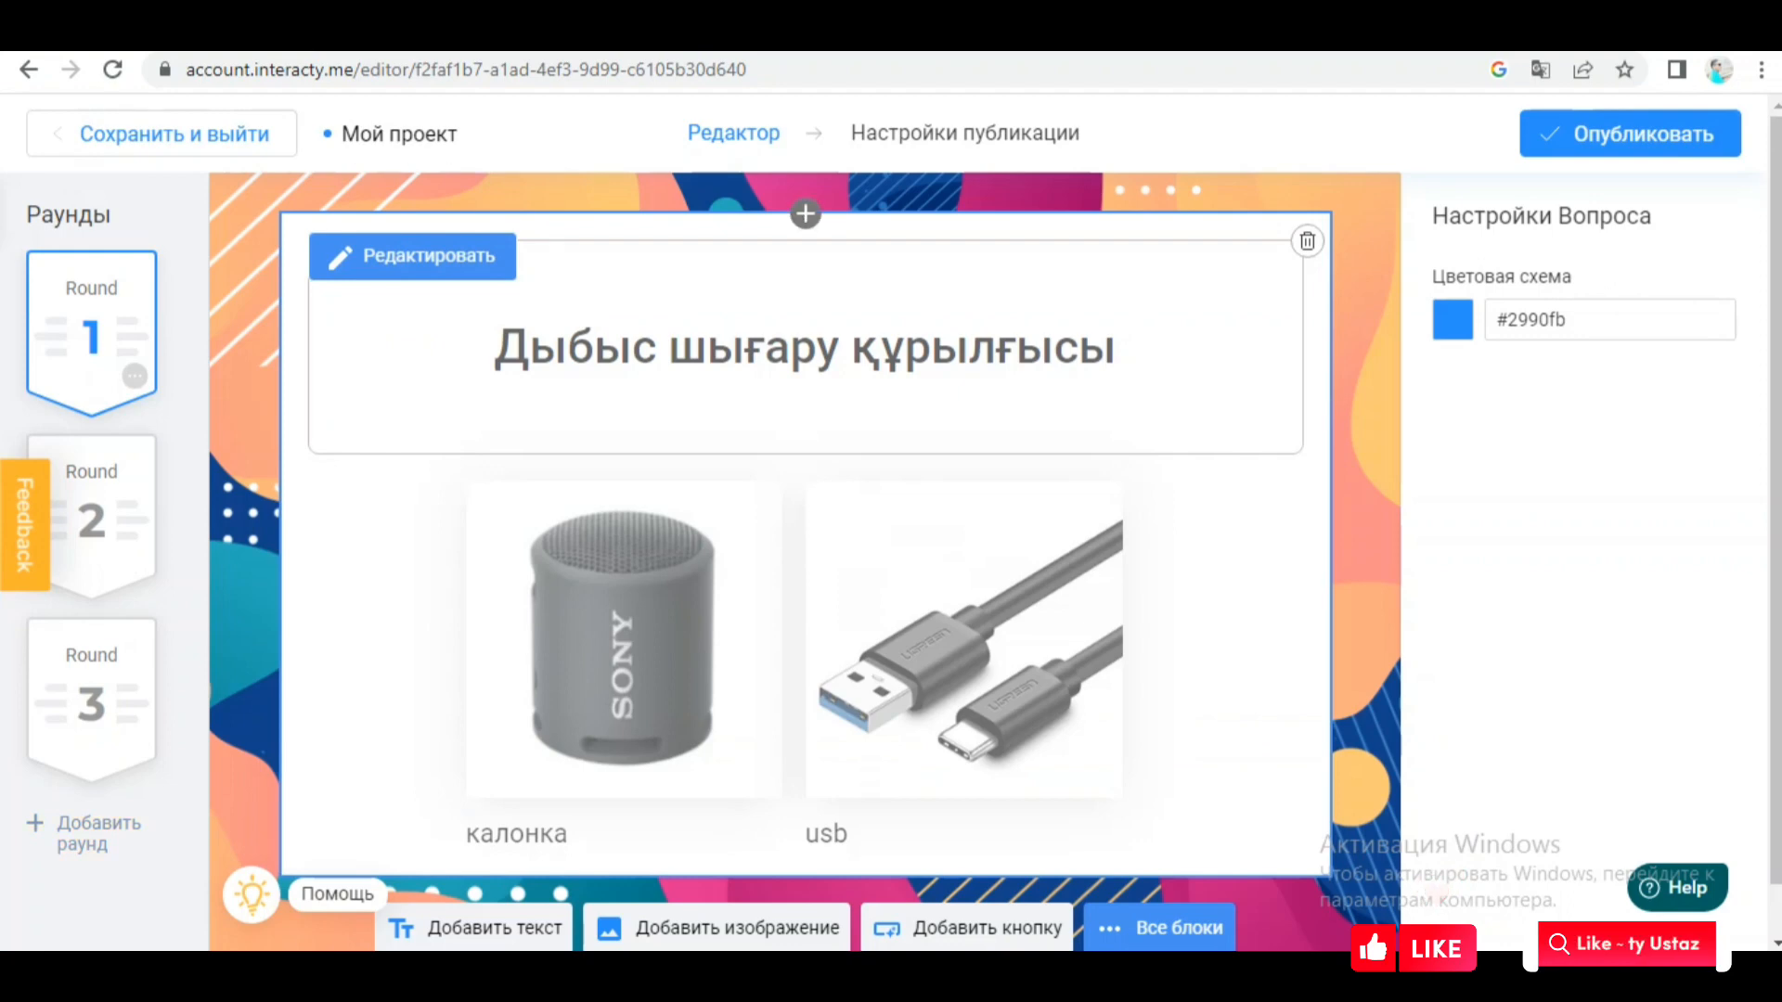
pyautogui.scroll(-1, 806, 561)
pyautogui.scroll(1, 805, 561)
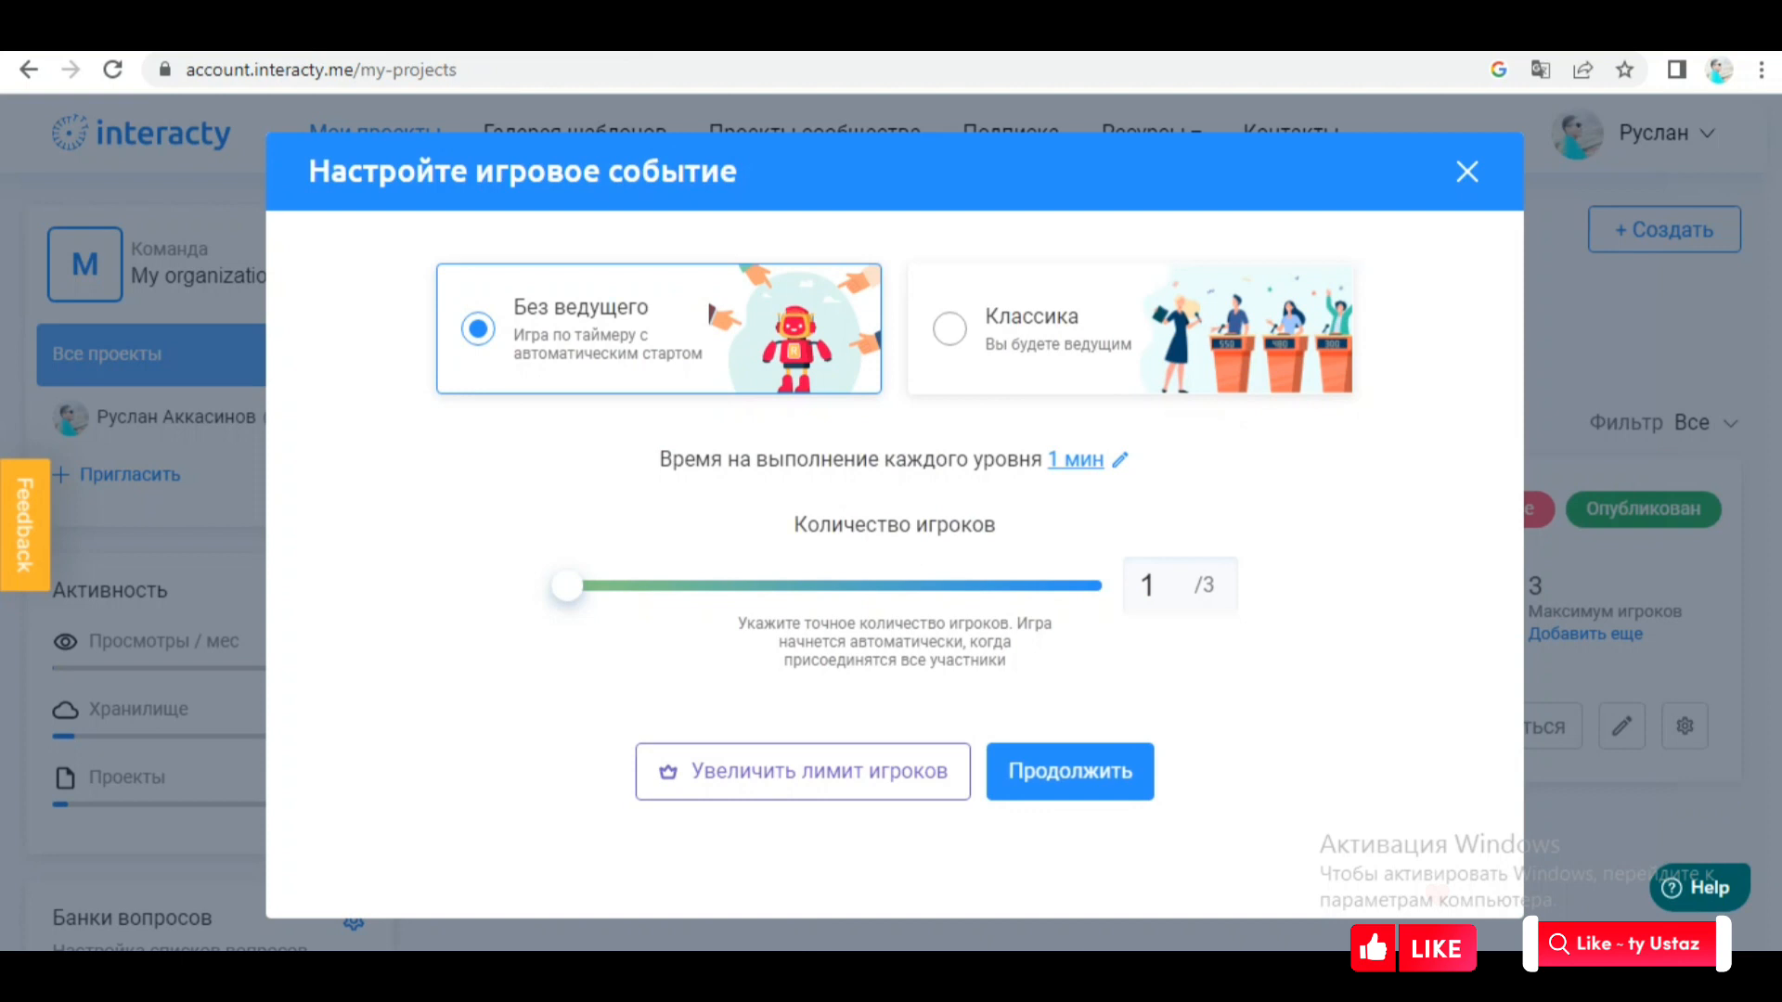
# View the subscription plans and the template gallery, and return to the project list
pyautogui.click(803, 772)
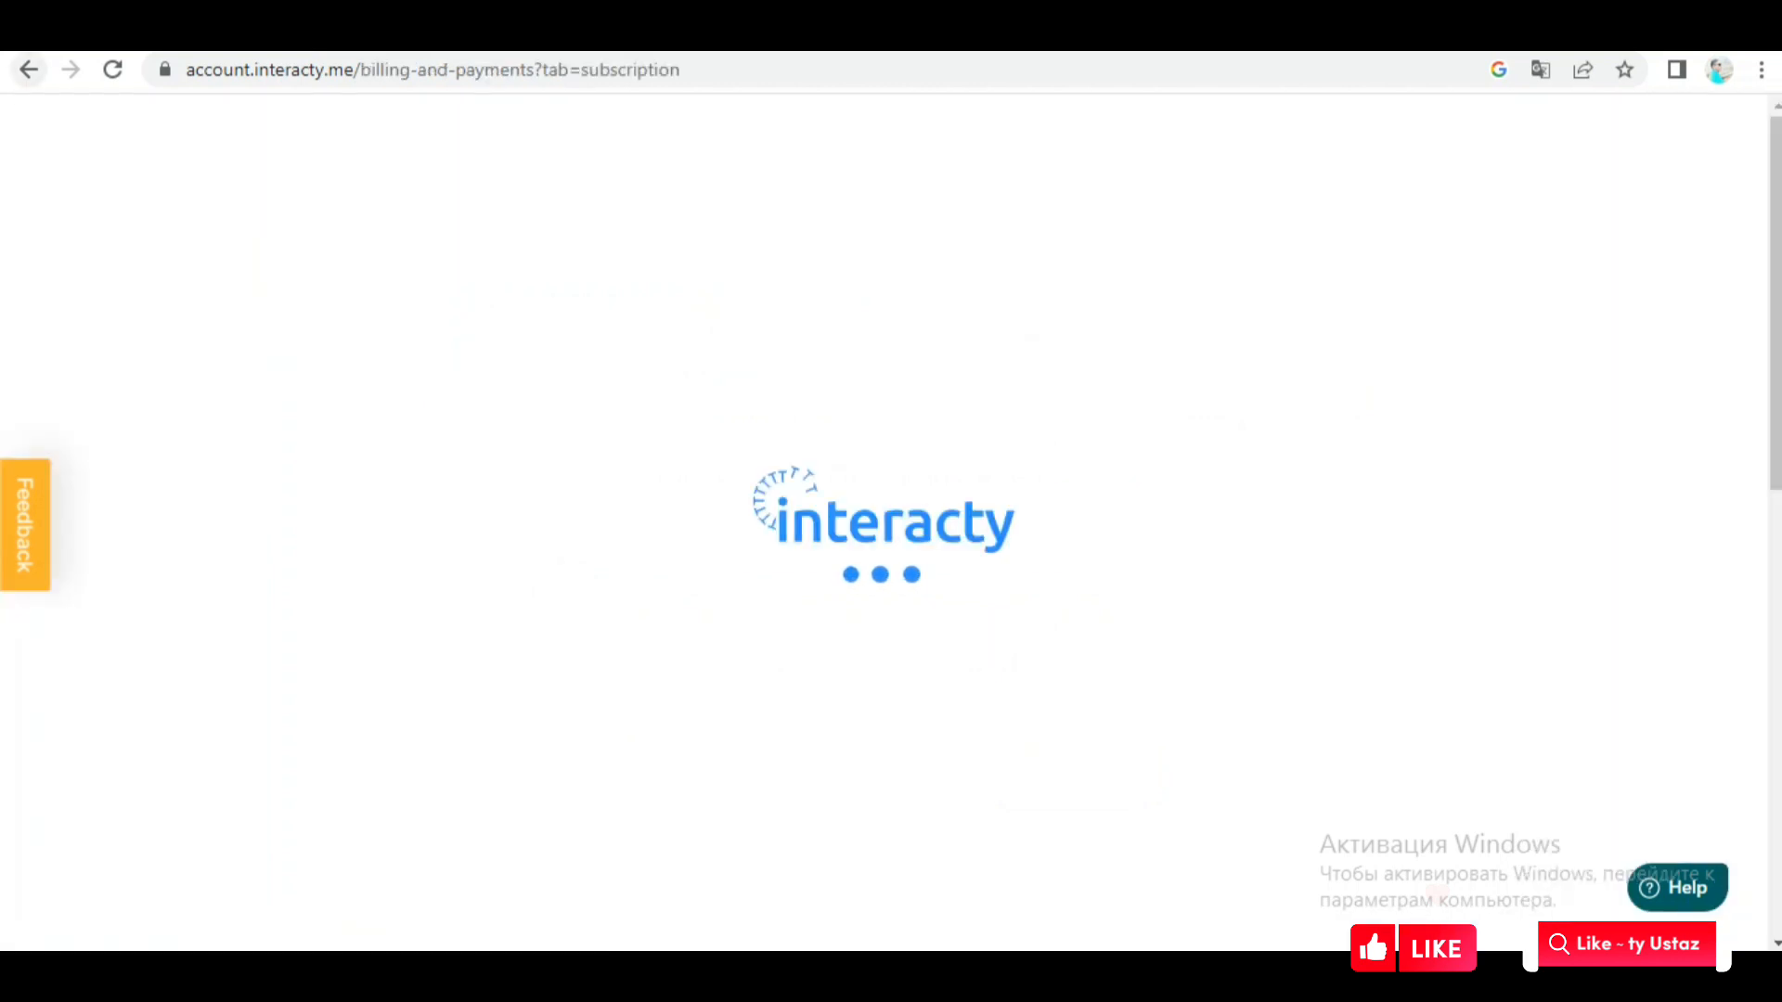
pyautogui.click(29, 69)
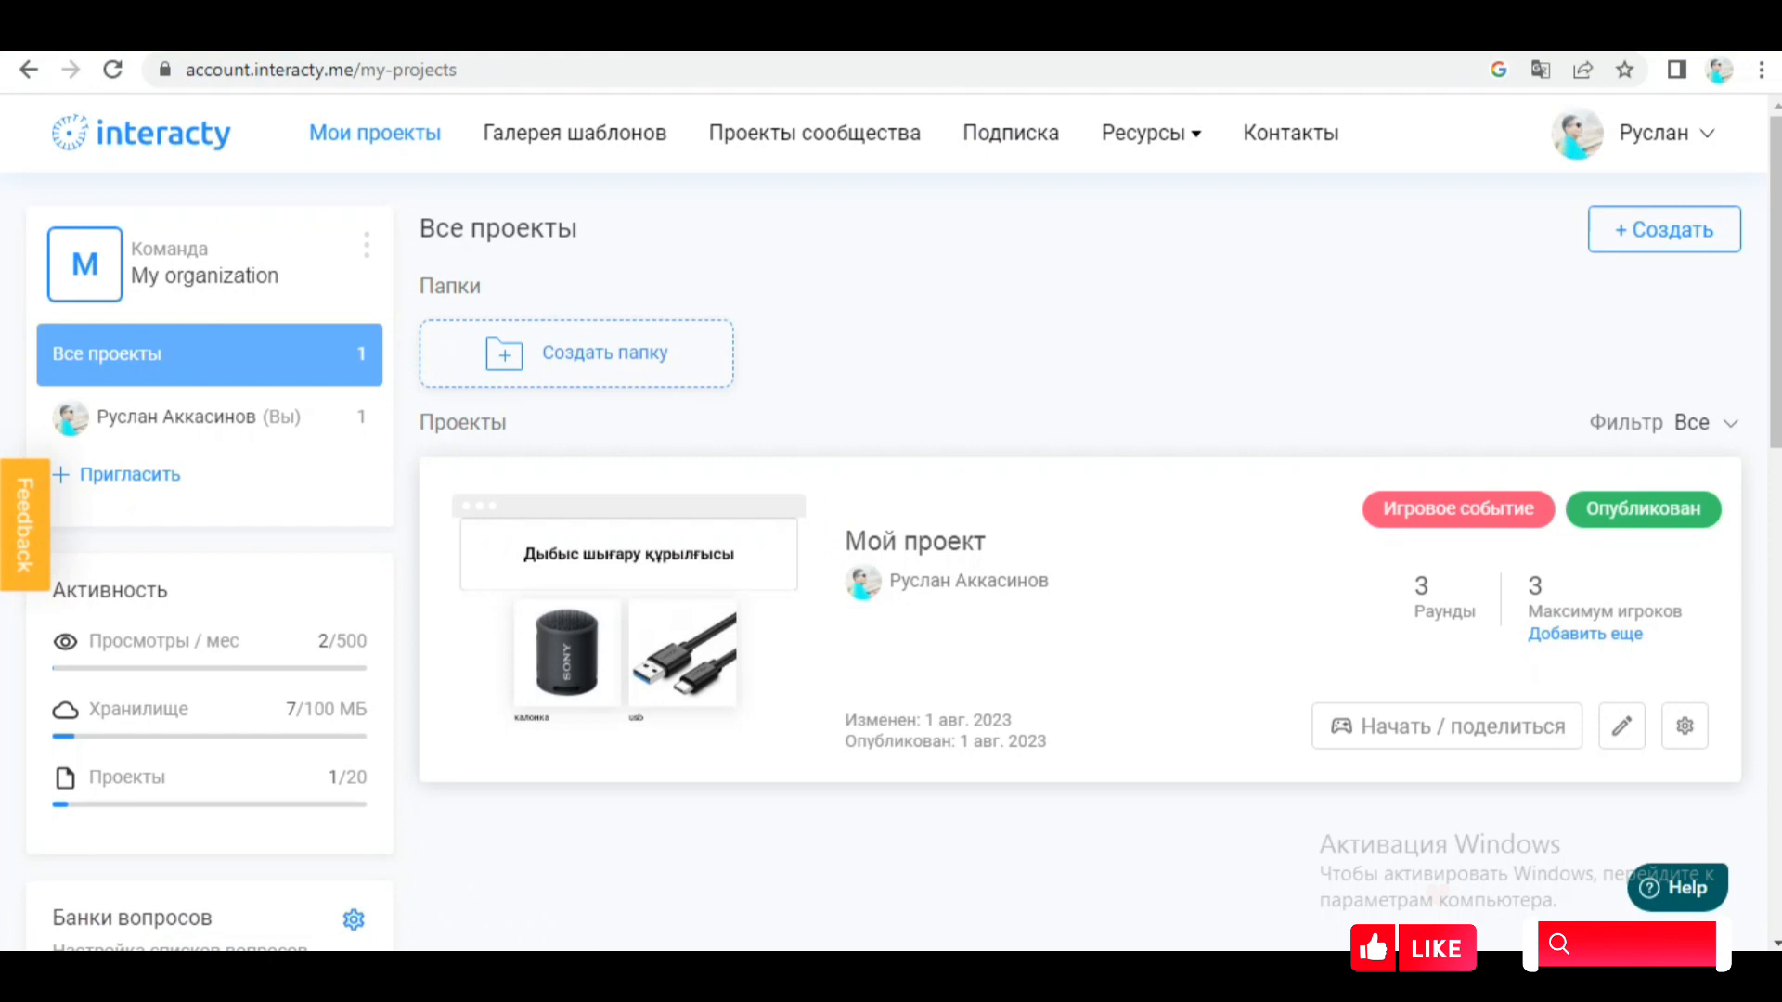
pyautogui.click(1010, 133)
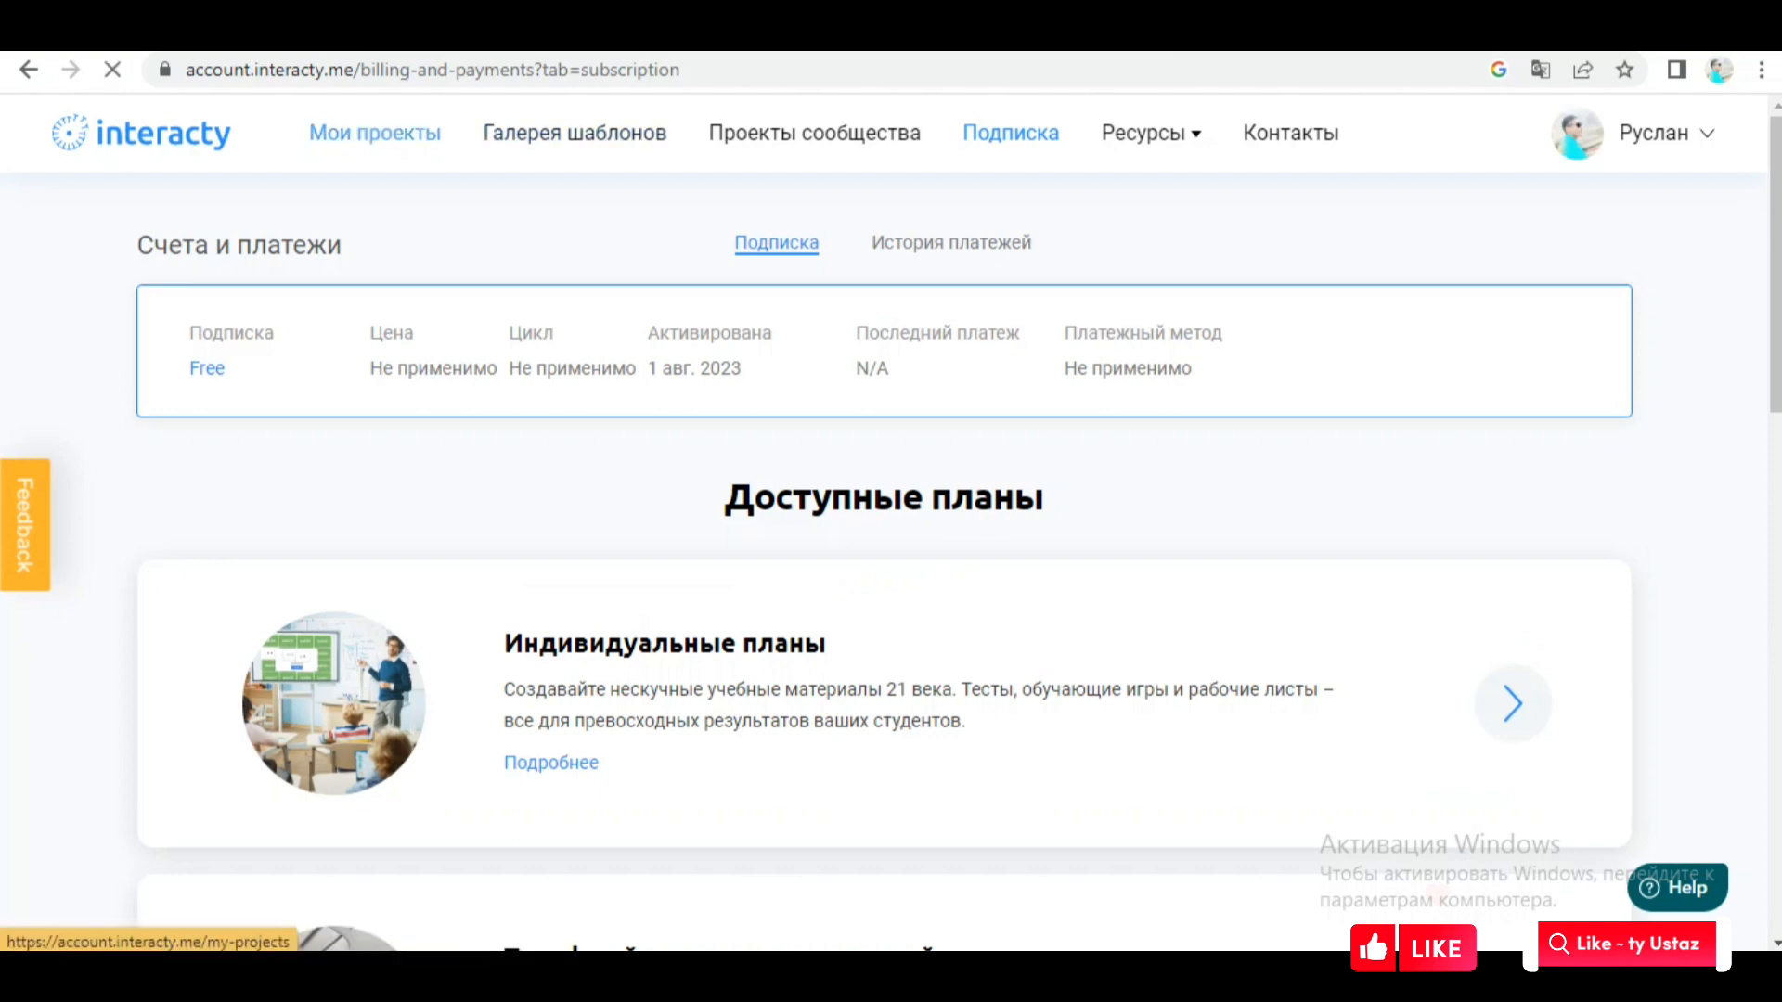
pyautogui.click(375, 133)
pyautogui.click(574, 133)
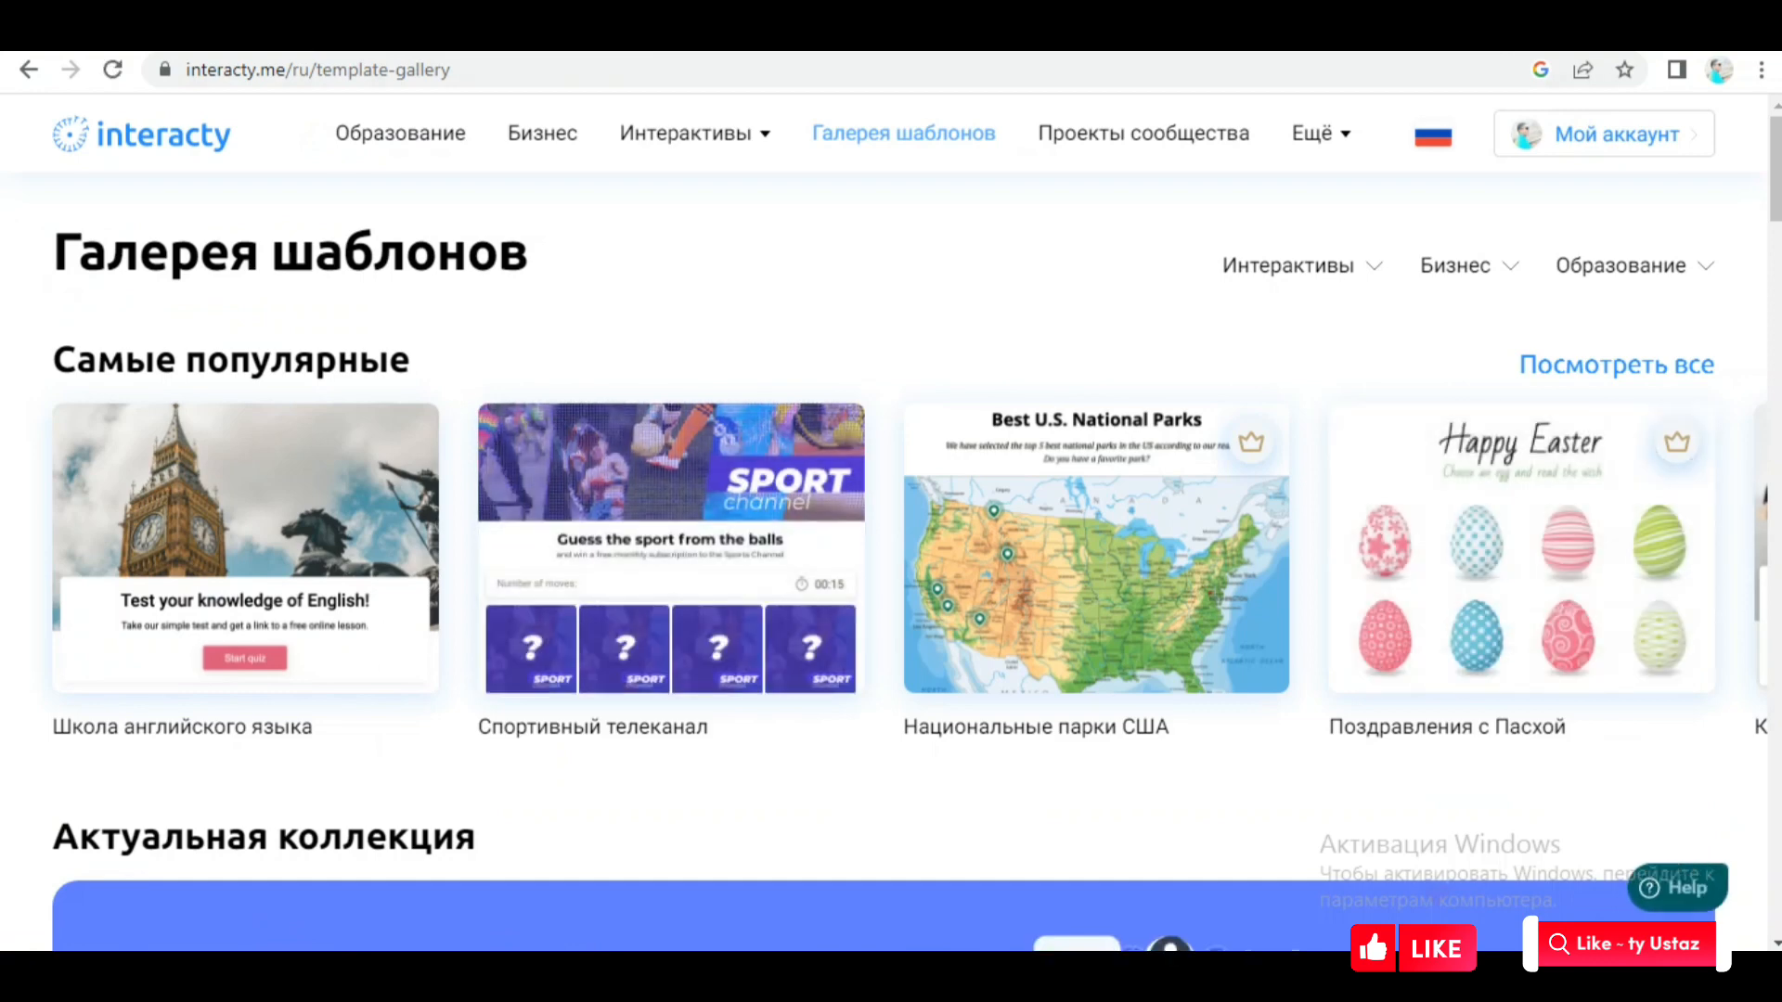
pyautogui.click(29, 69)
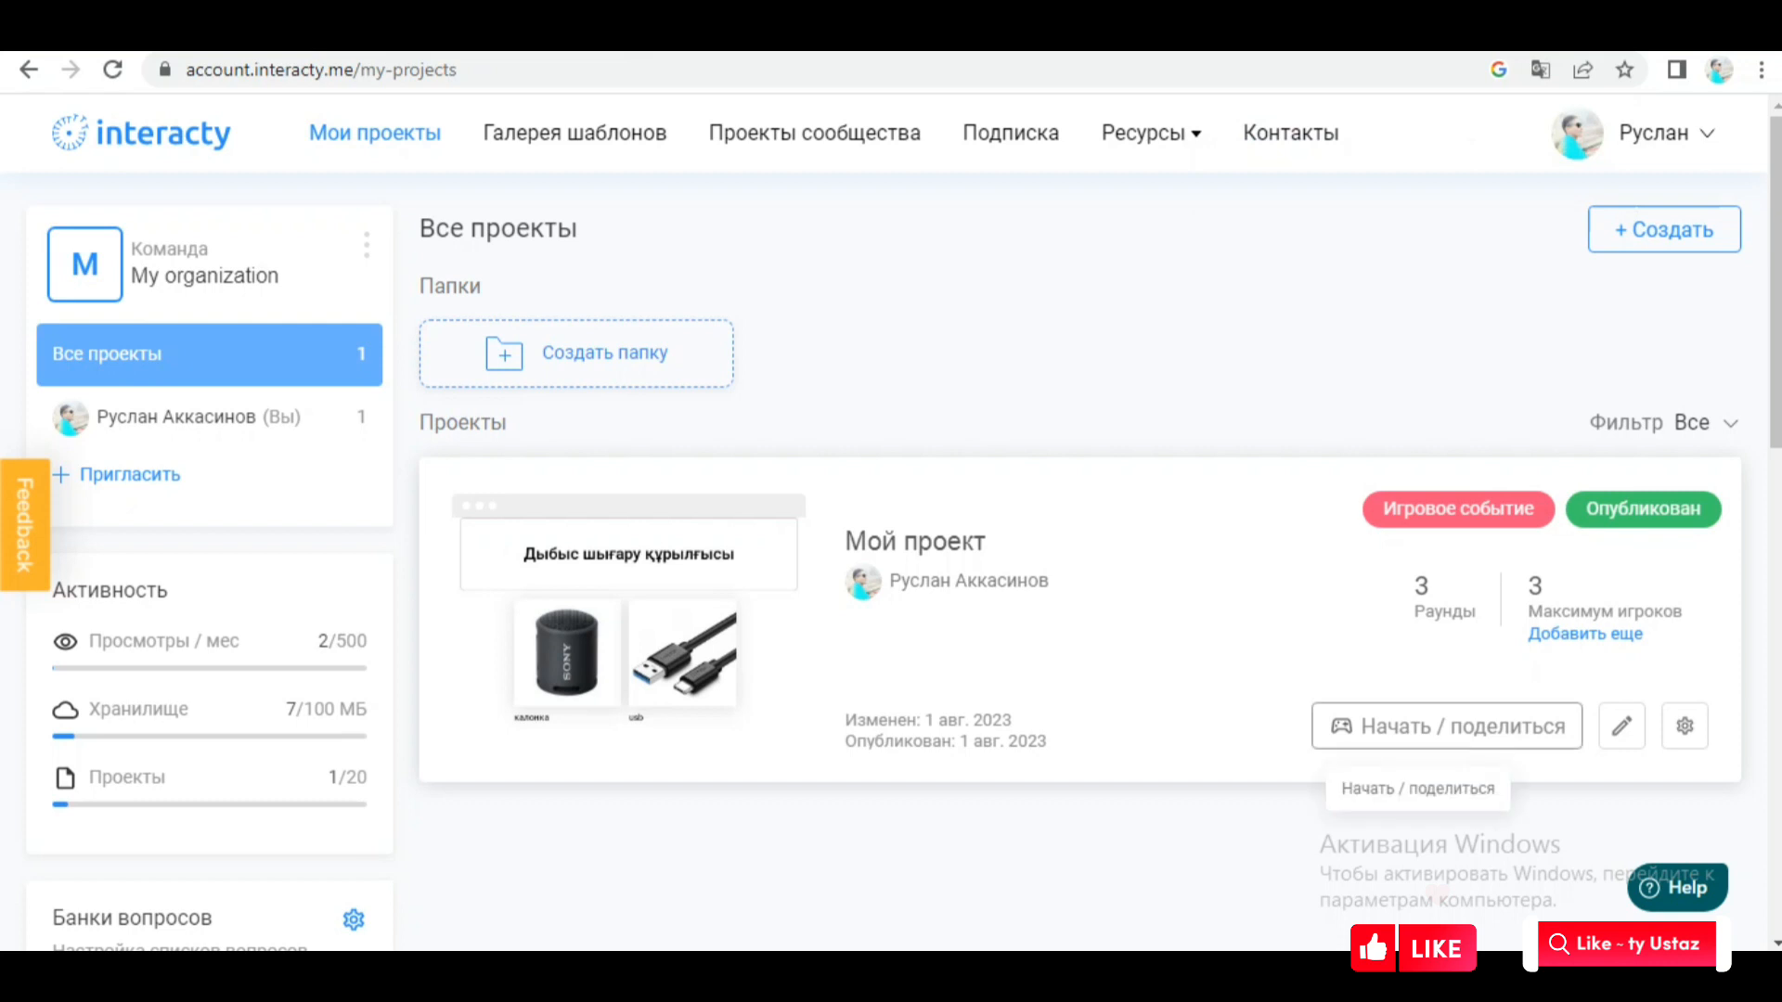
# Start the published project as a game event without a host for 2 players and copy the participants' direct link
pyautogui.click(1448, 726)
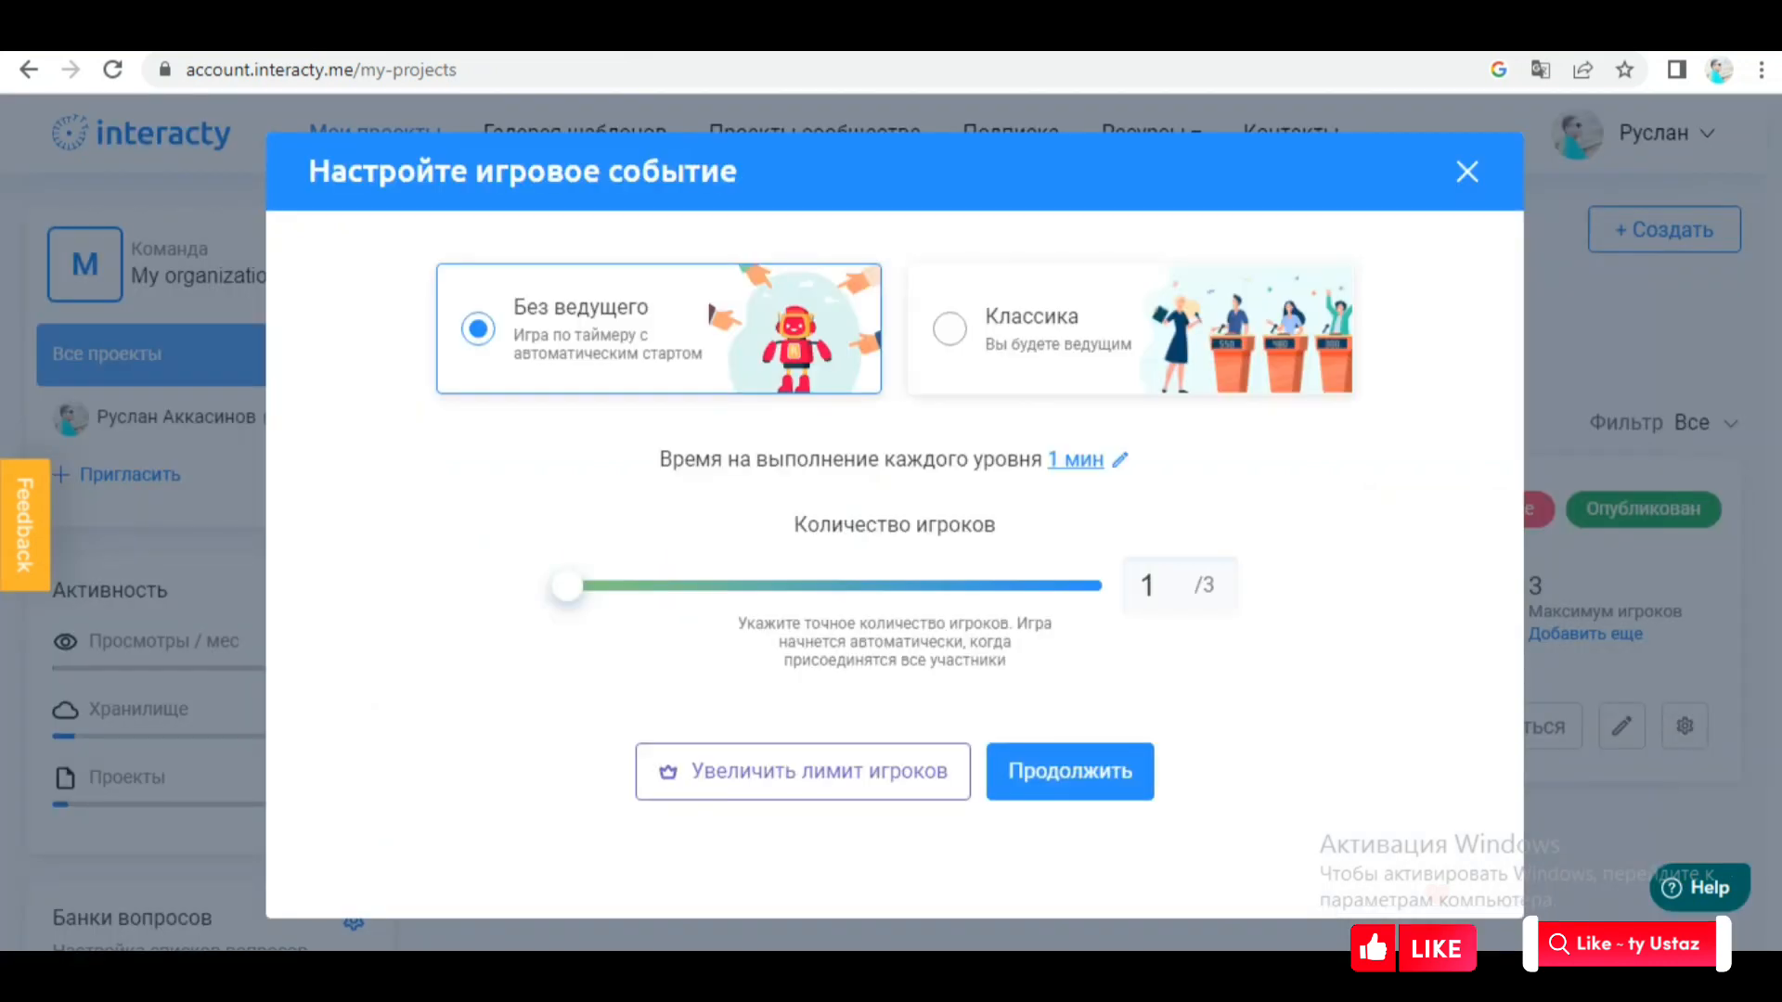
pyautogui.moveTo(567, 585); pyautogui.dragTo(826, 586)
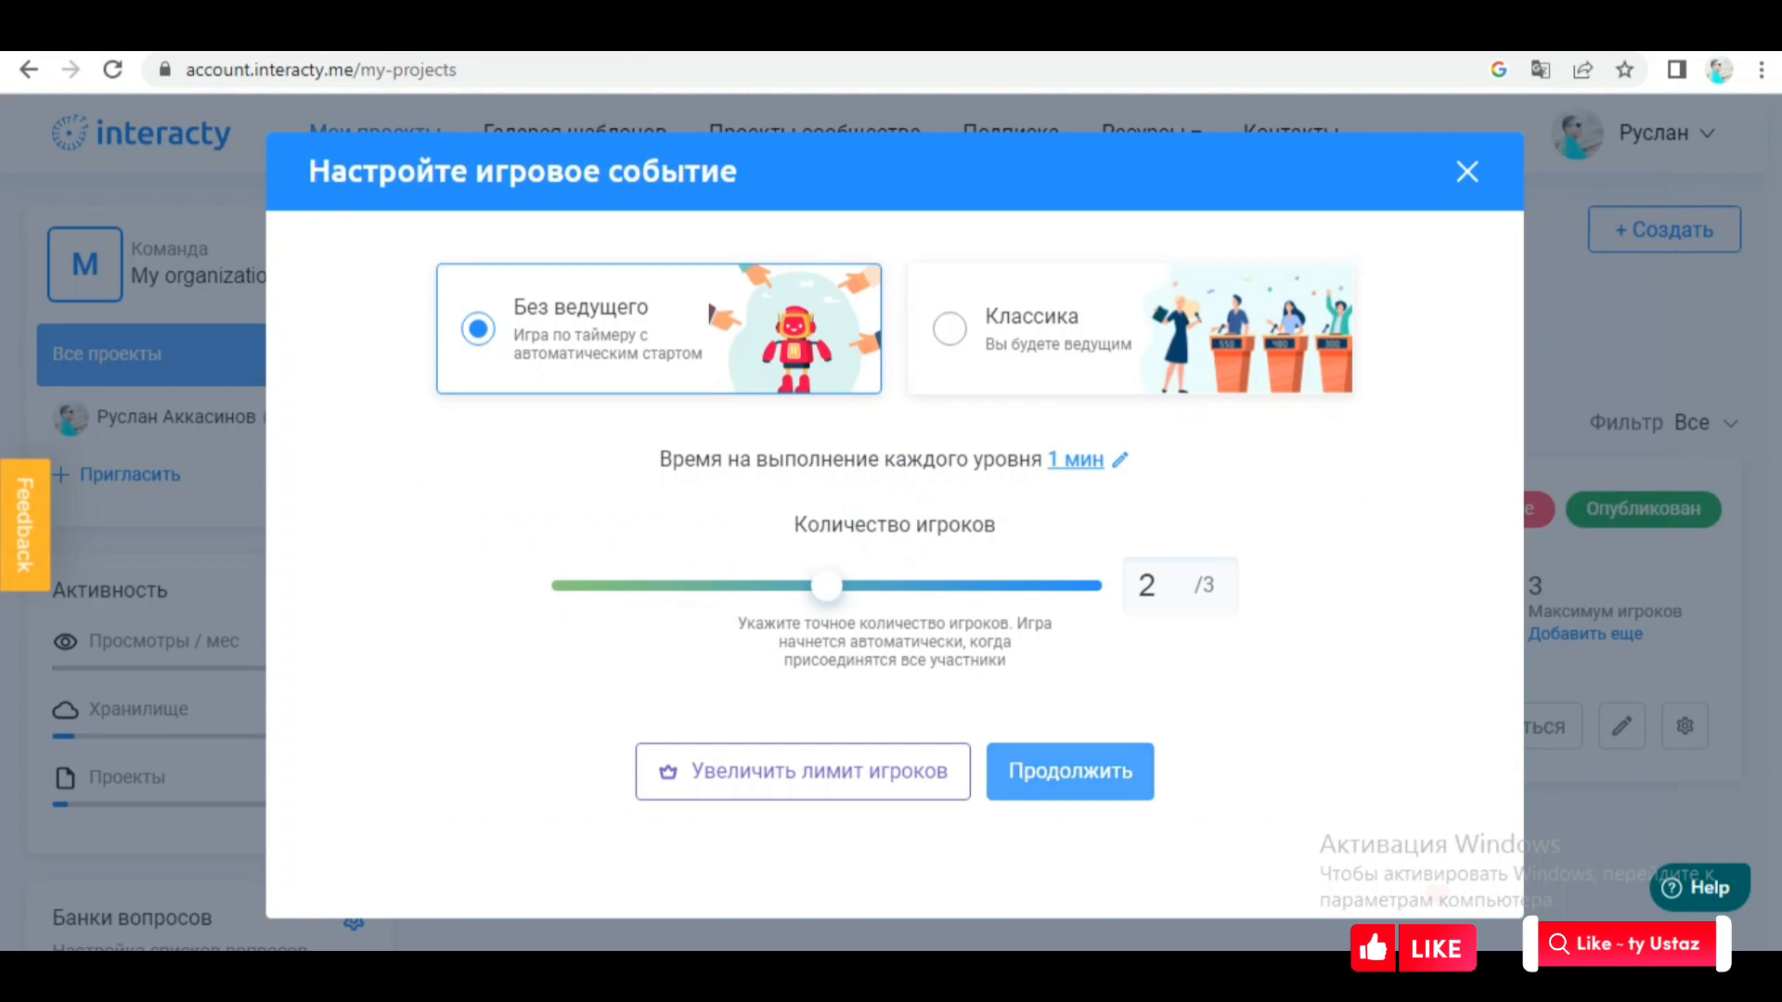
pyautogui.click(1070, 772)
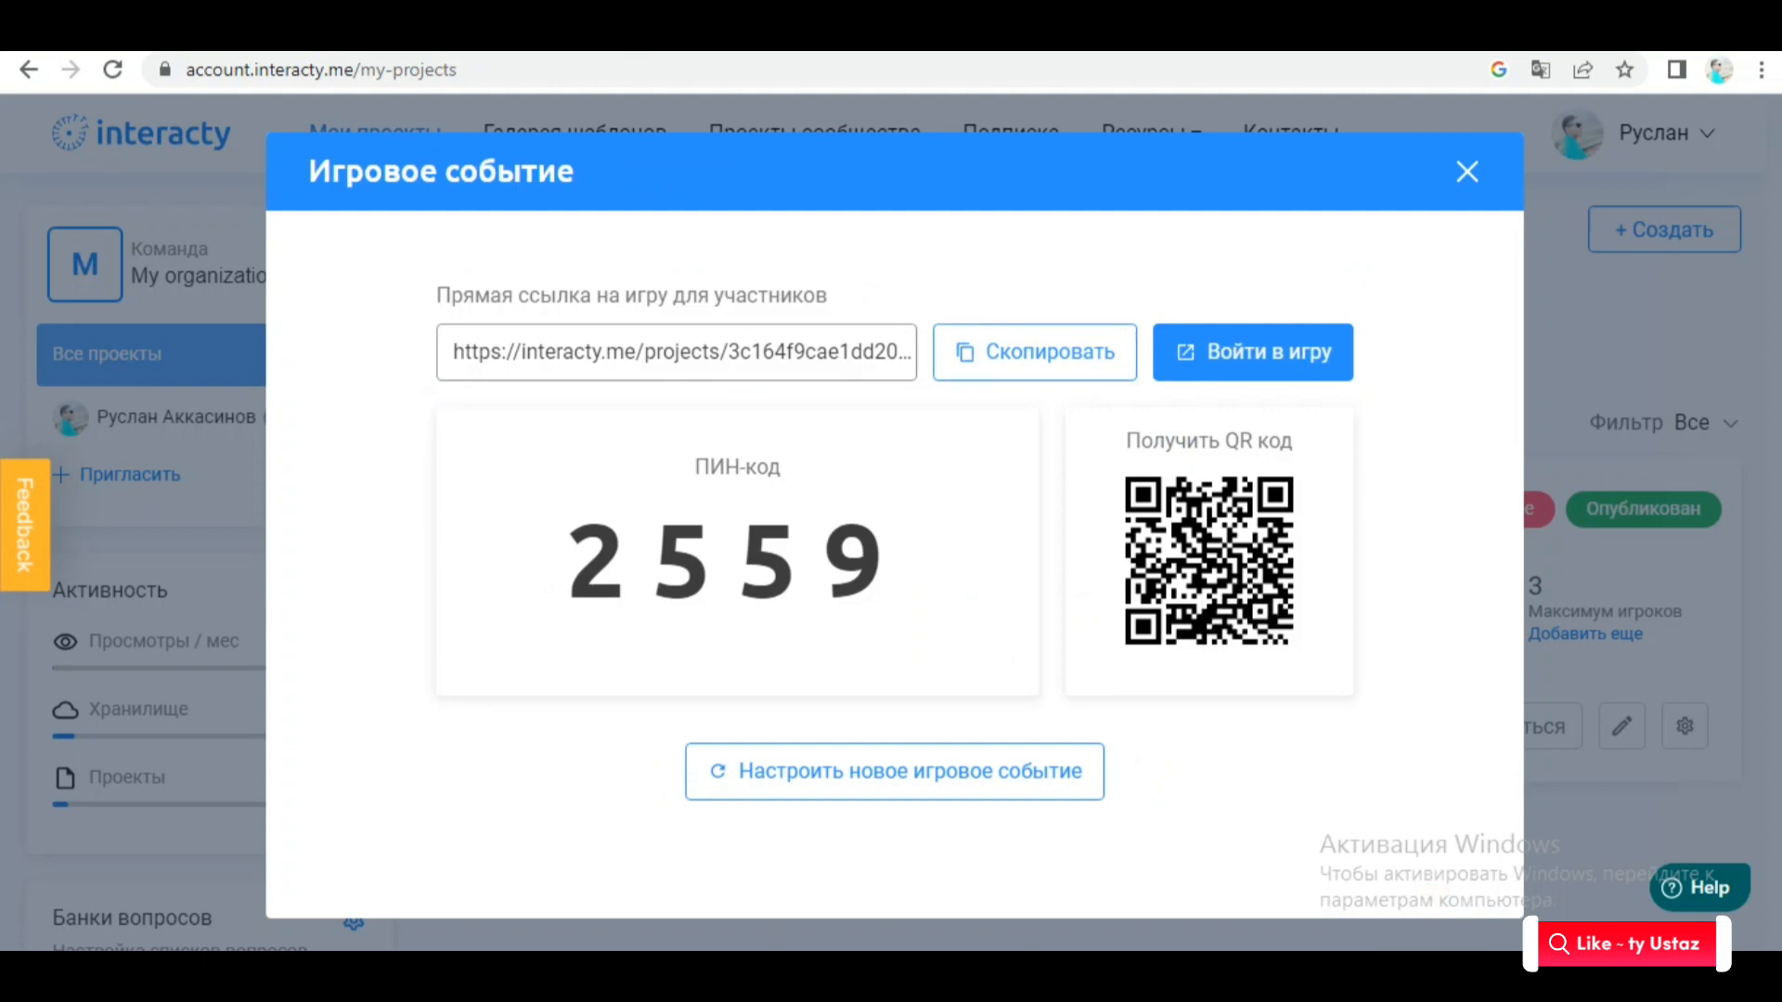
pyautogui.click(1035, 353)
# Open the game as a participant and join it with the player's first name
pyautogui.click(1253, 353)
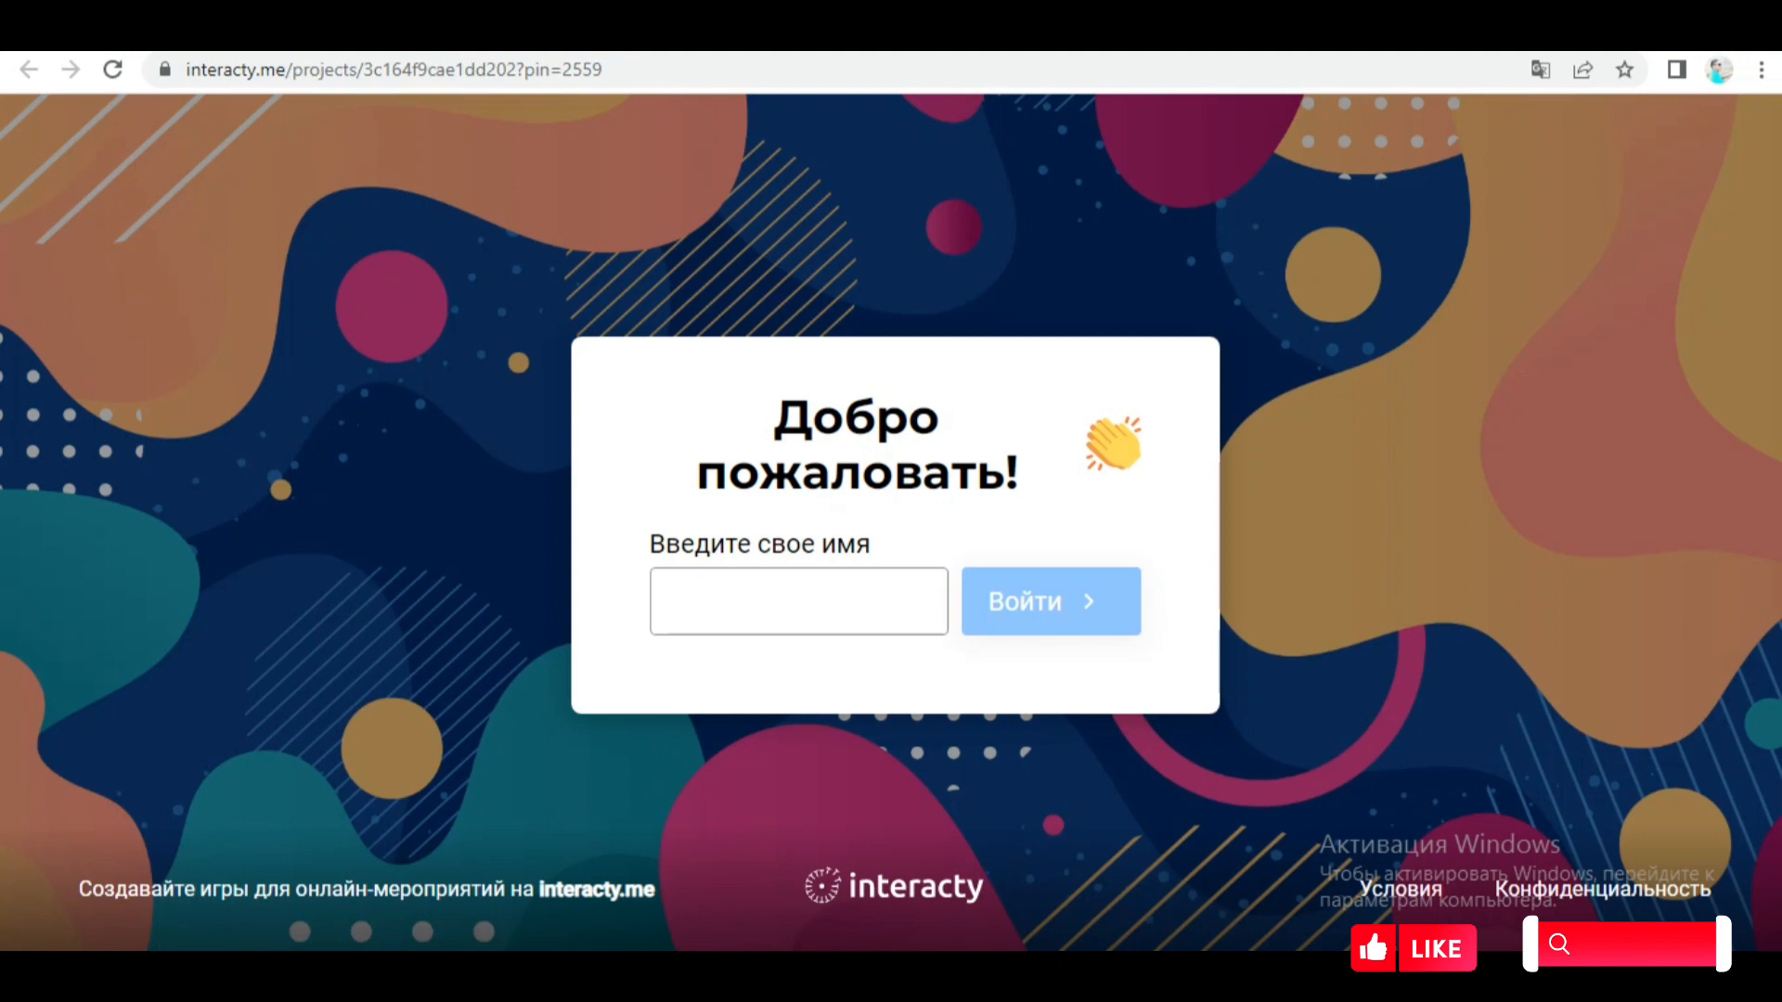
pyautogui.write('Fo')
pyautogui.press('BackSpace')
pyautogui.press('BackSpace')
pyautogui.write('Айдана')
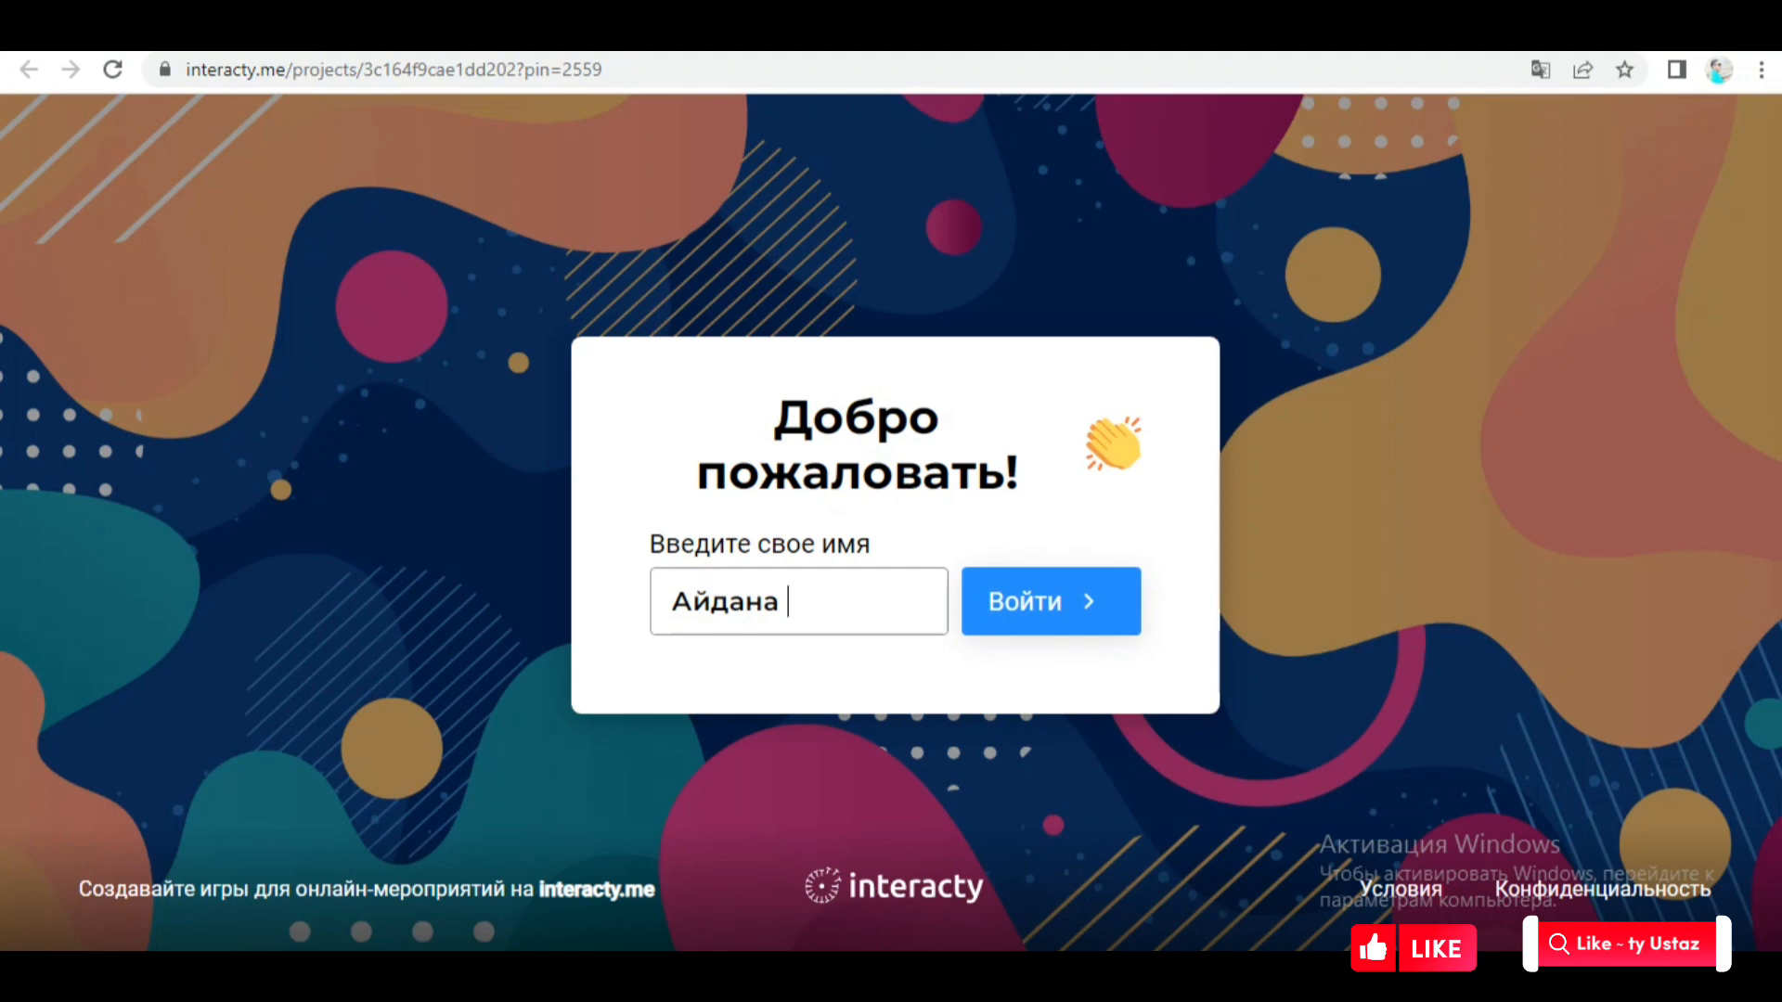
pyautogui.press('Return')
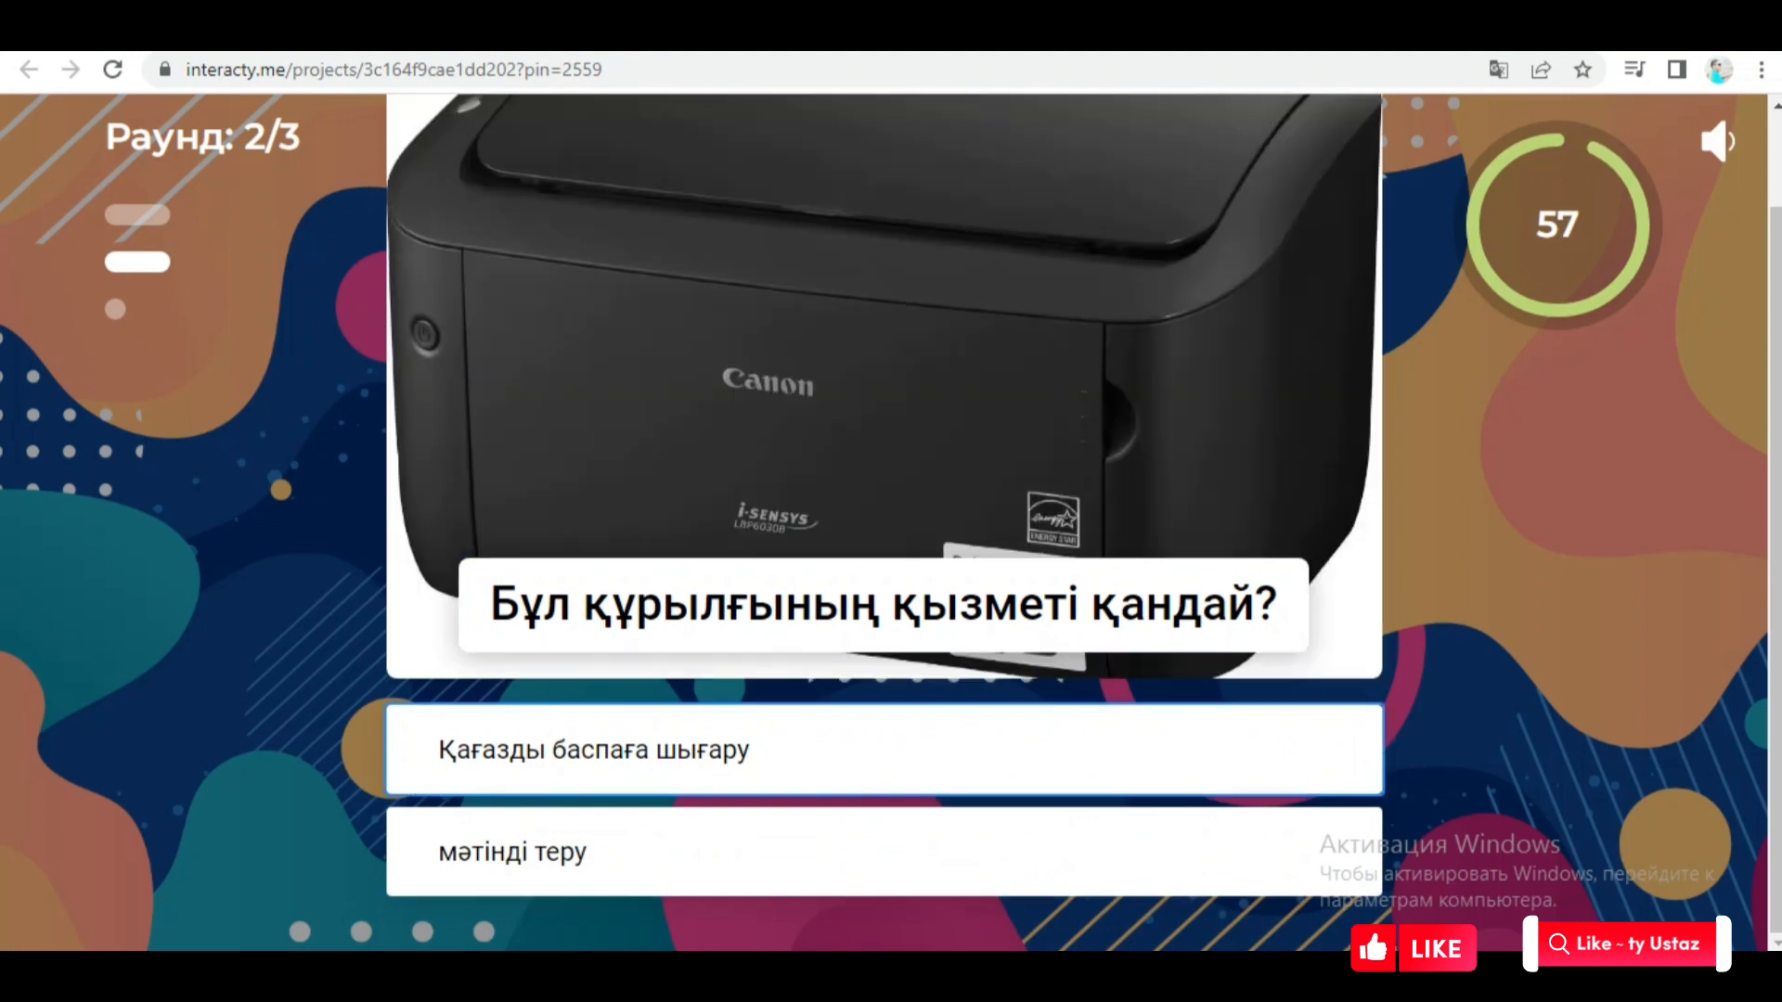
# Answer the round 2 question with "Қағазды баспаға шығару" and the round 3 question with "пернетақта"
pyautogui.click(884, 749)
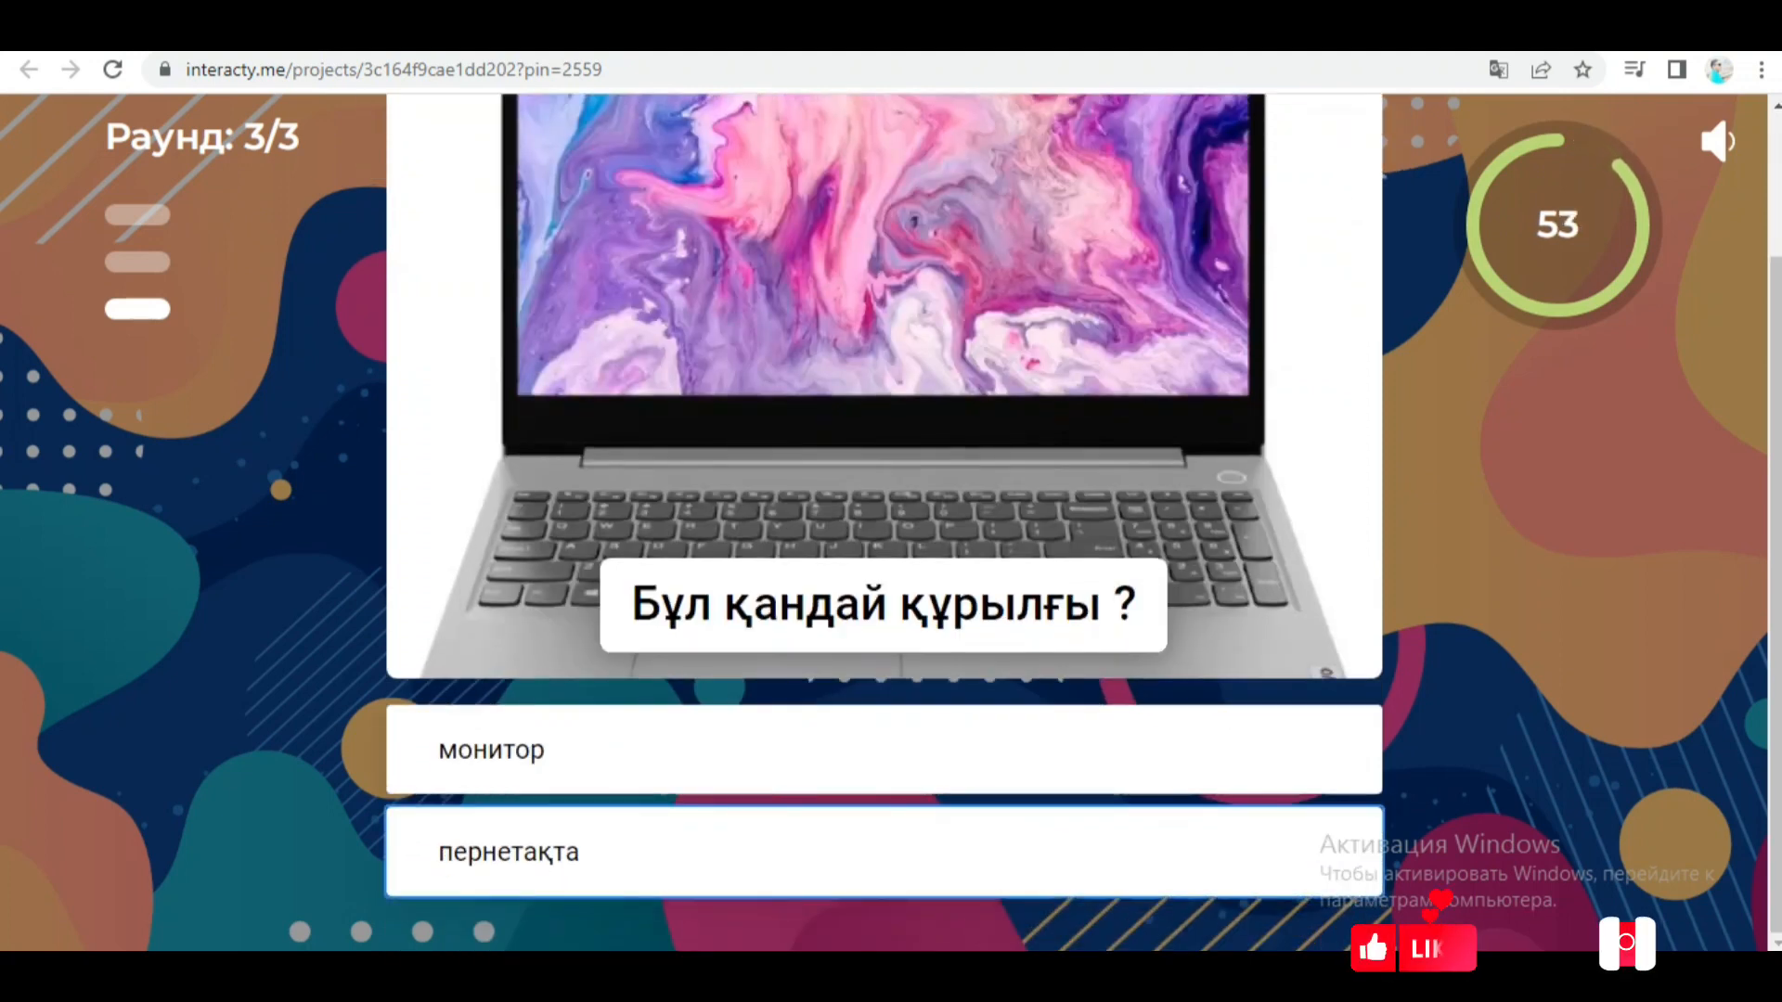
pyautogui.click(884, 852)
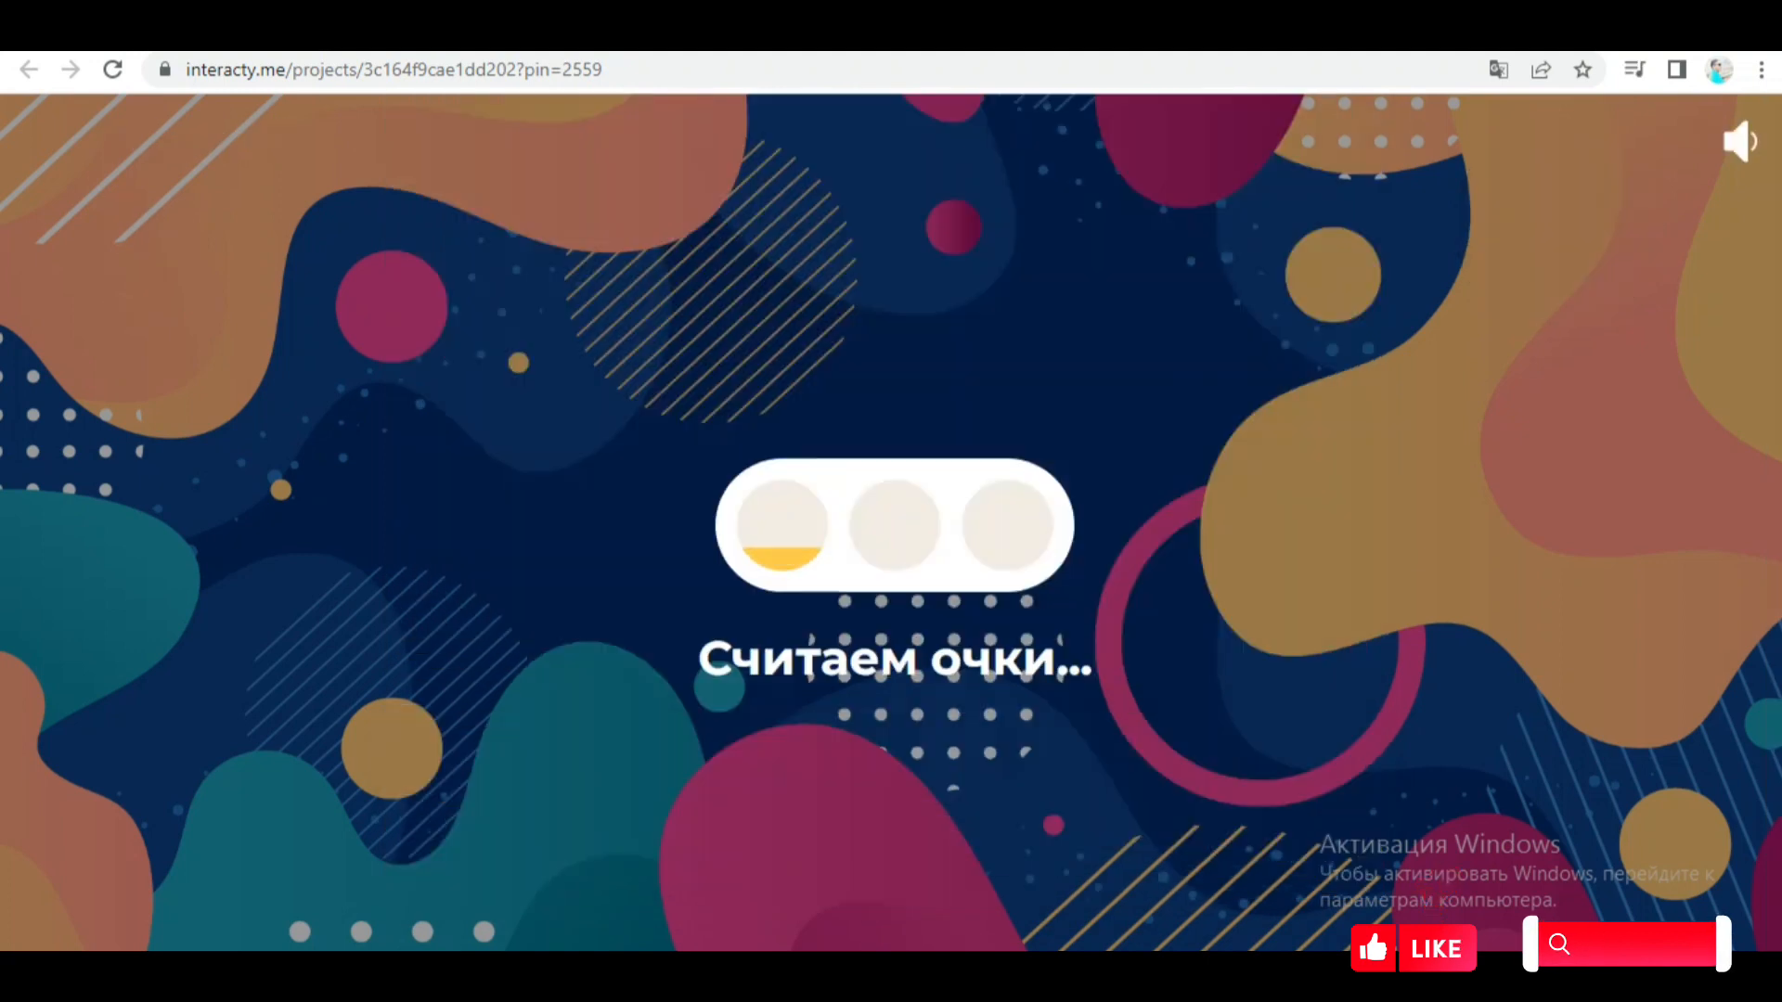